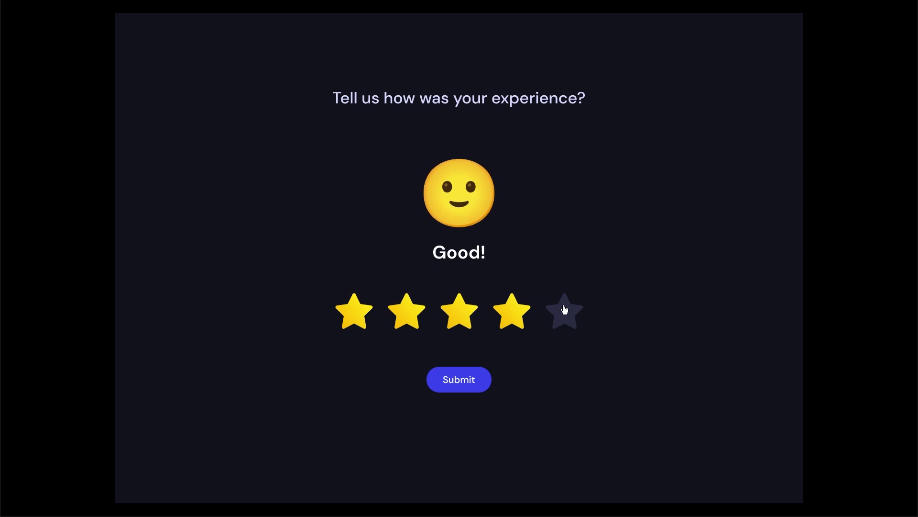
- Try out the star rating prototype with different ratings from one to five stars, then submit the five-star rating
click(565, 310)
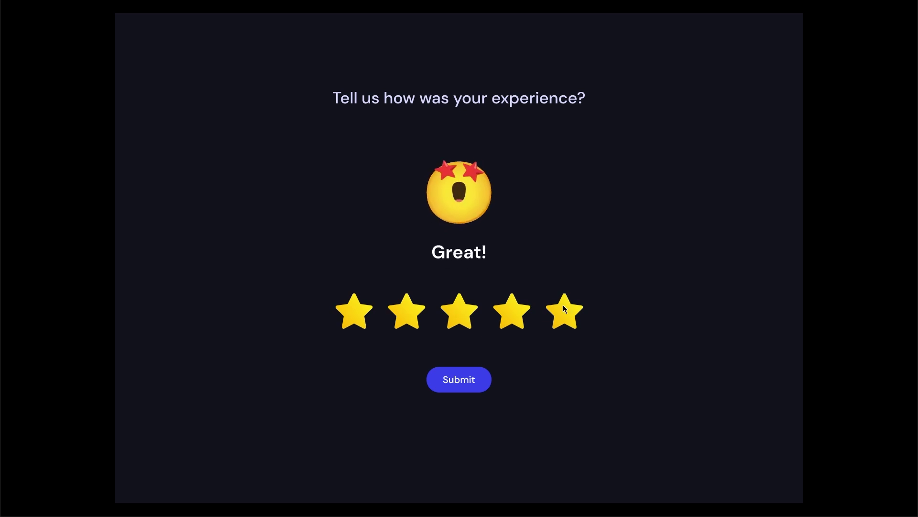
click(413, 321)
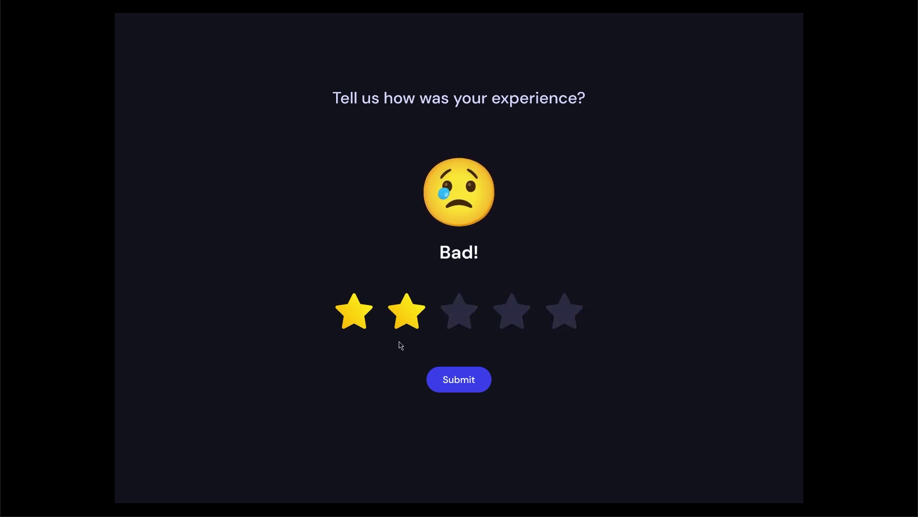
click(512, 316)
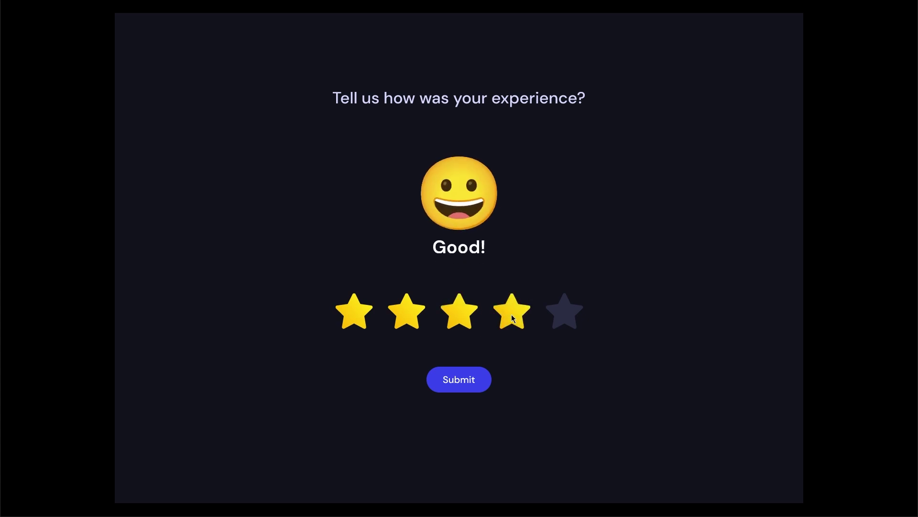
click(460, 310)
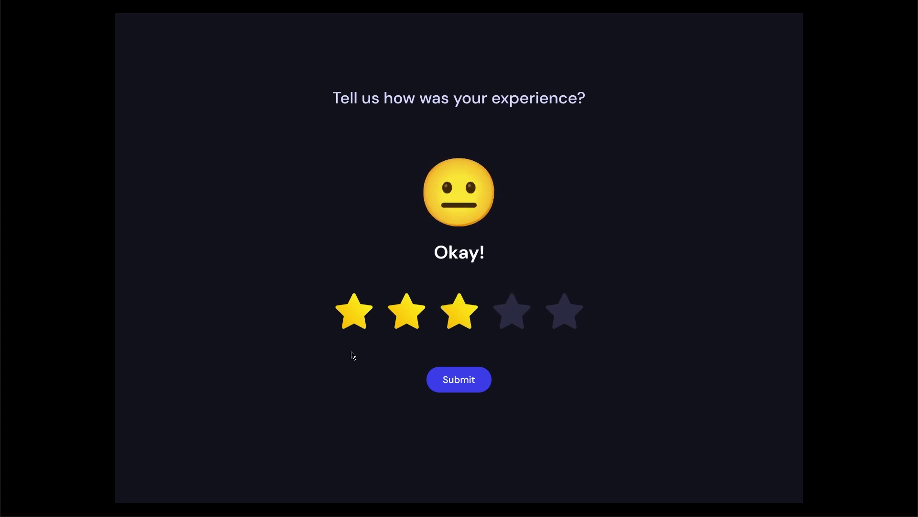
click(361, 311)
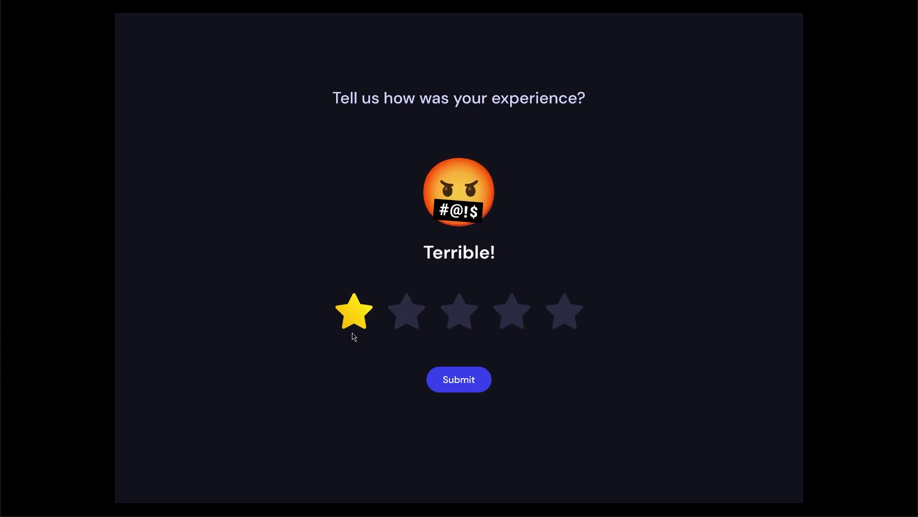
click(529, 321)
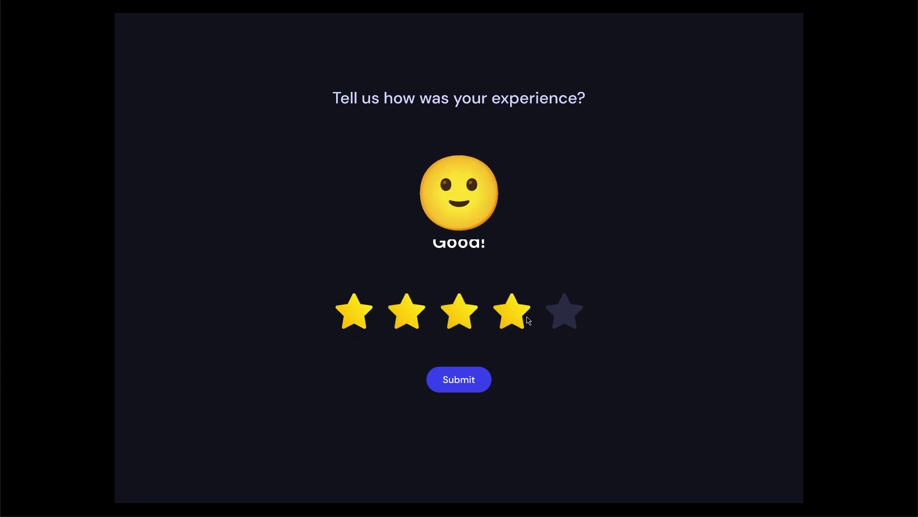
click(569, 319)
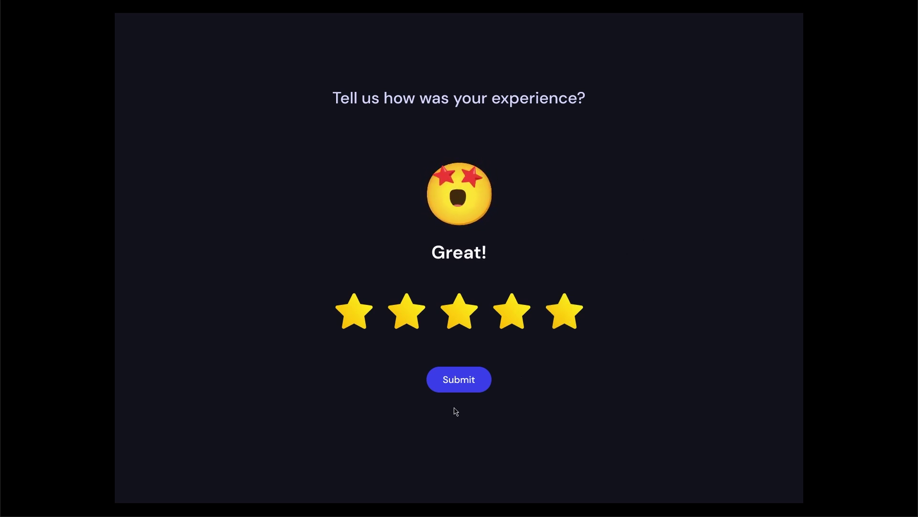
click(464, 380)
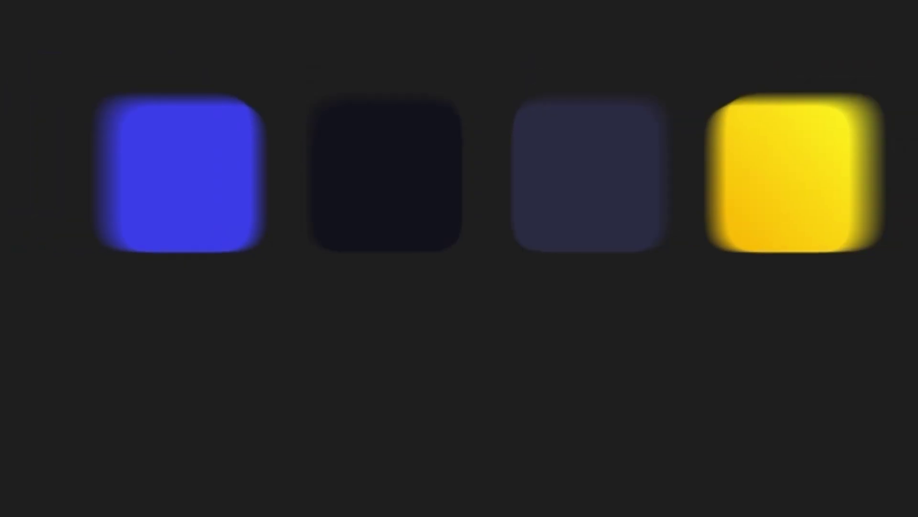
- Inspect the fill colours of the four palette swatches, including both gradient stops of the yellow one, in Figma
click(375, 225)
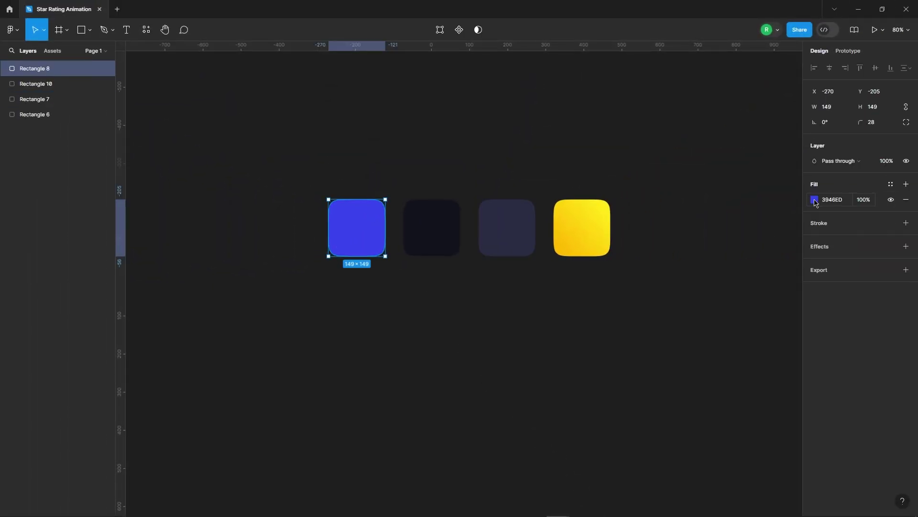
click(815, 200)
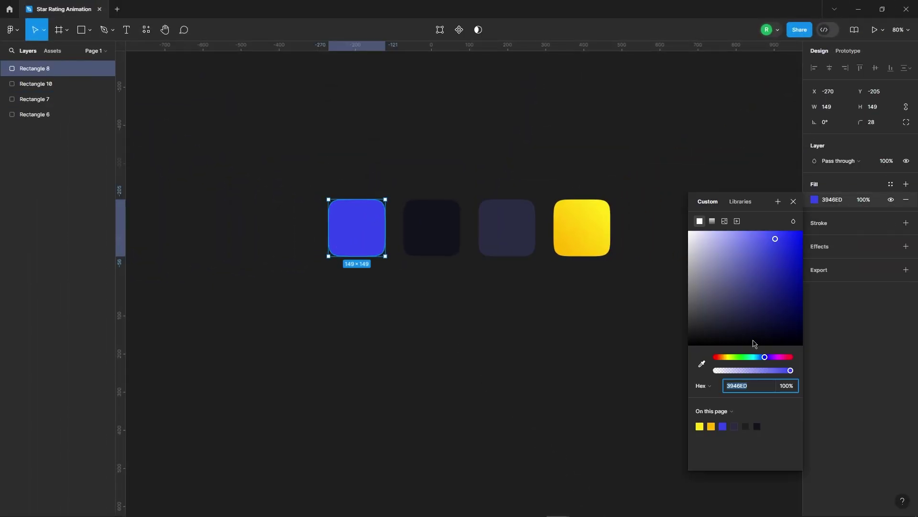
click(419, 215)
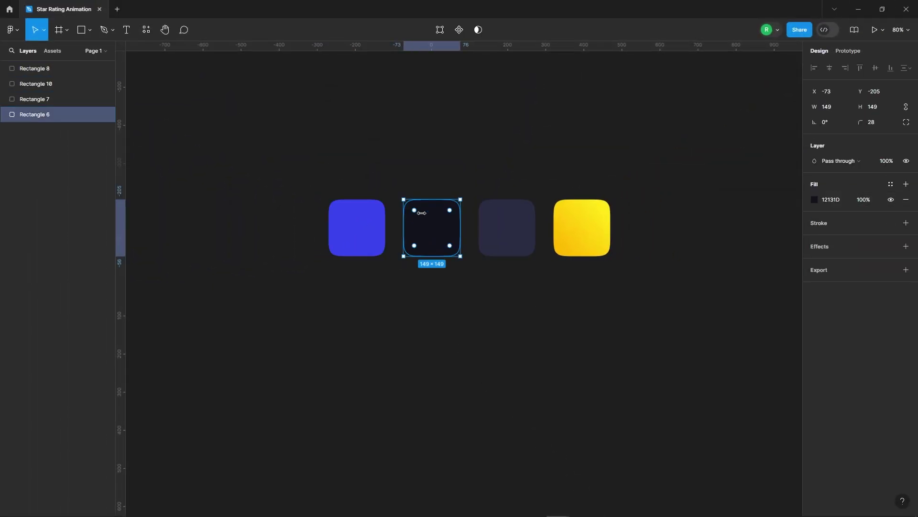
click(816, 200)
click(528, 241)
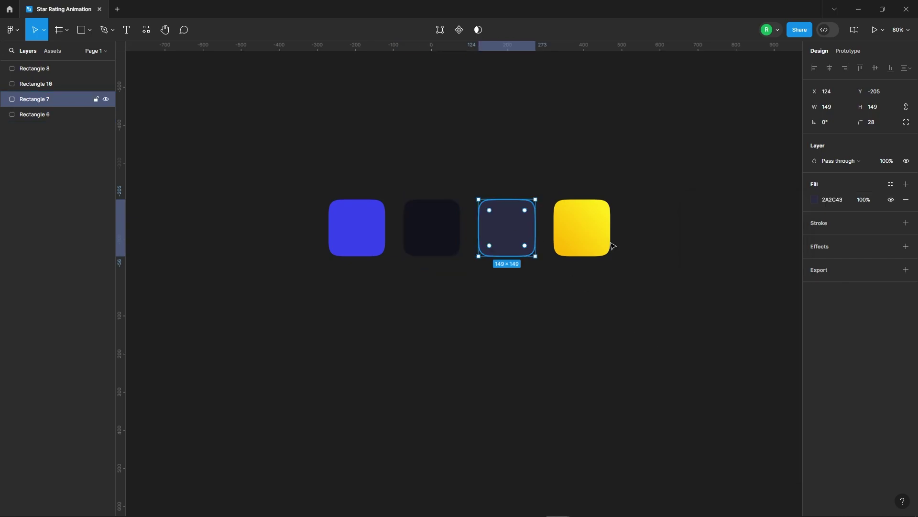
click(814, 200)
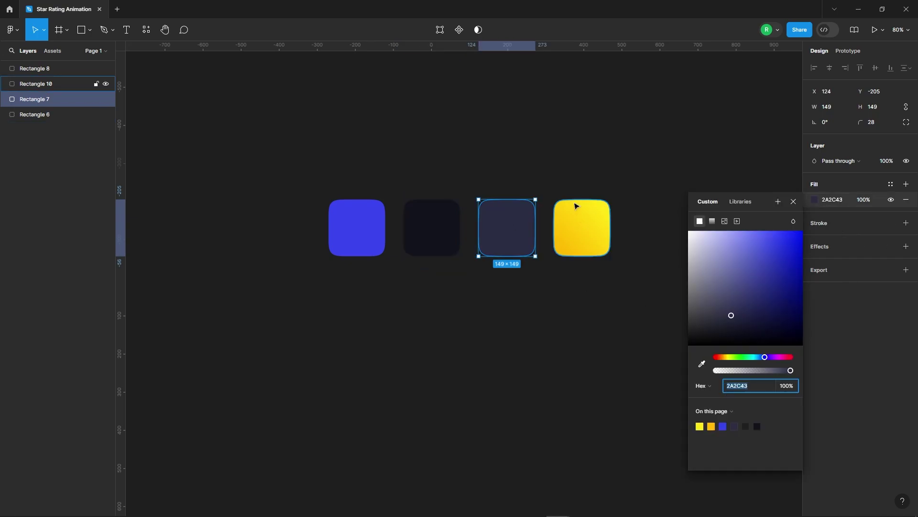
click(592, 218)
click(817, 203)
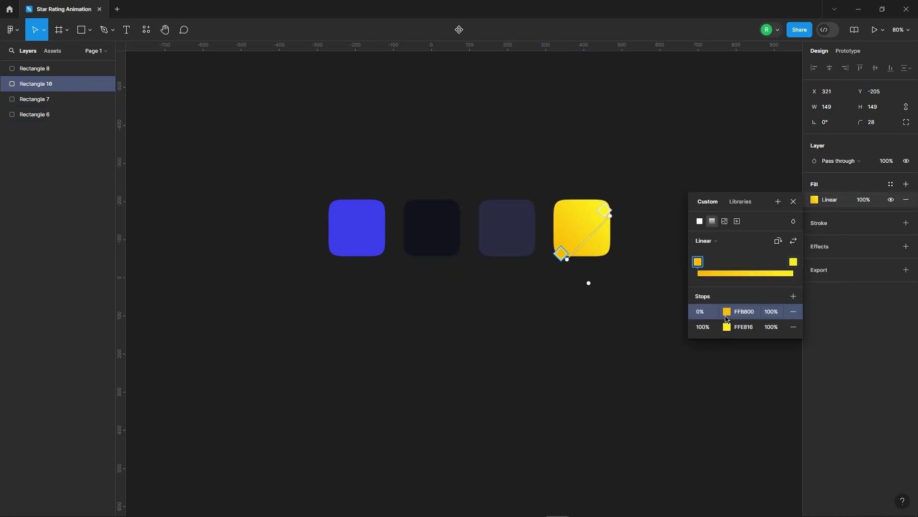
click(792, 262)
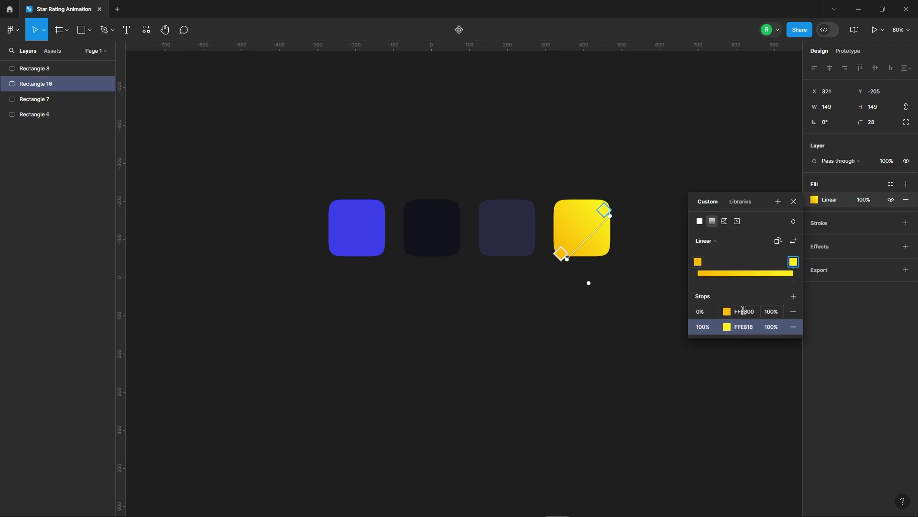
click(795, 202)
click(638, 164)
- Add a 1440 × 1024 Desktop frame and place it below the colour swatches
scroll(335, 134, down, 3)
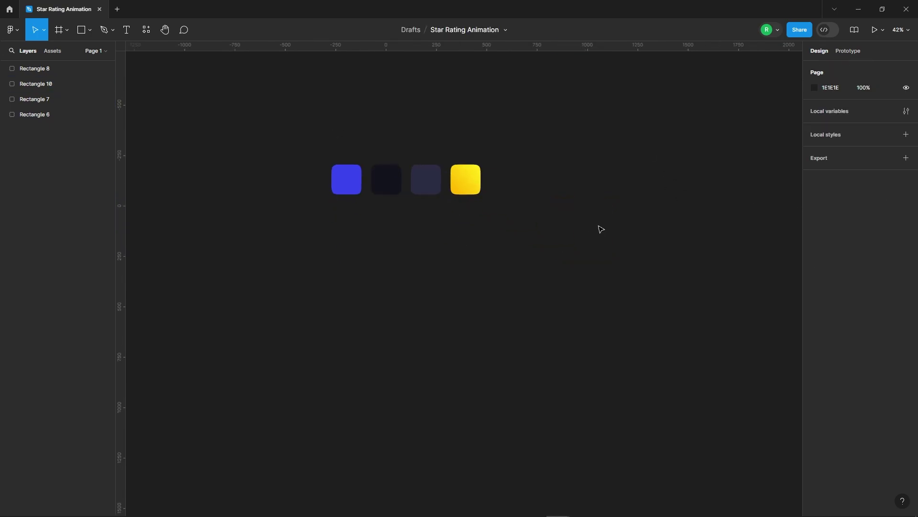
click(58, 29)
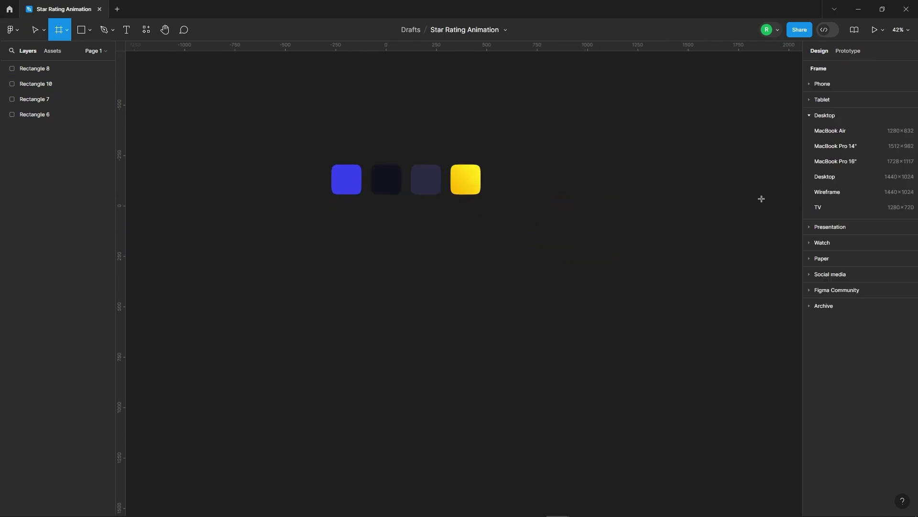
click(826, 176)
drag(612, 235, 377, 270)
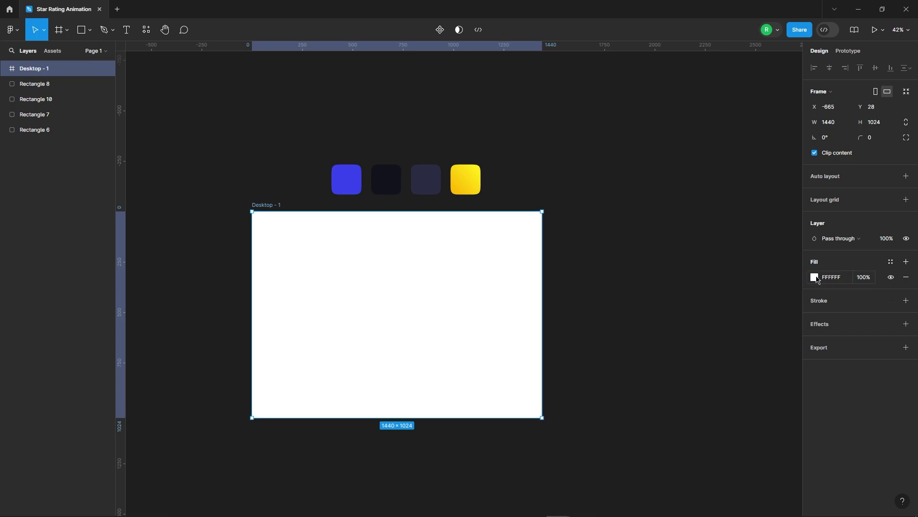
- Fill the desktop frame with 12131D sampled from the darkest swatch
click(815, 277)
click(702, 402)
click(378, 176)
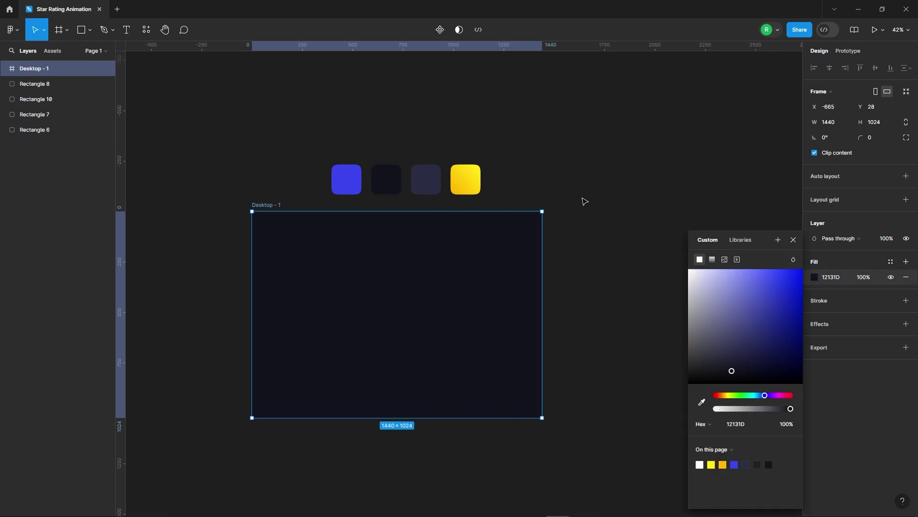
click(585, 201)
- Draw a circle in the upper middle of the desktop frame and set its size to 154 × 154
scroll(341, 382, up, 5)
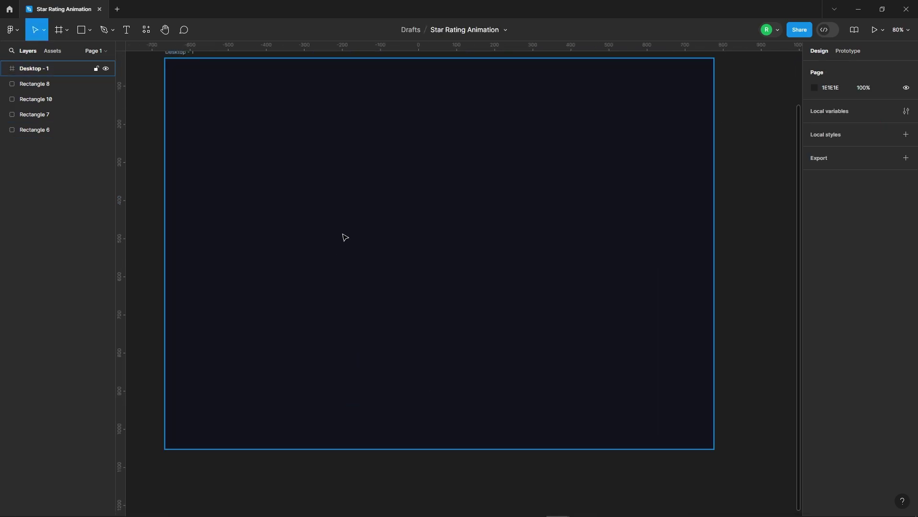
click(90, 31)
click(92, 86)
drag(393, 135, 445, 189)
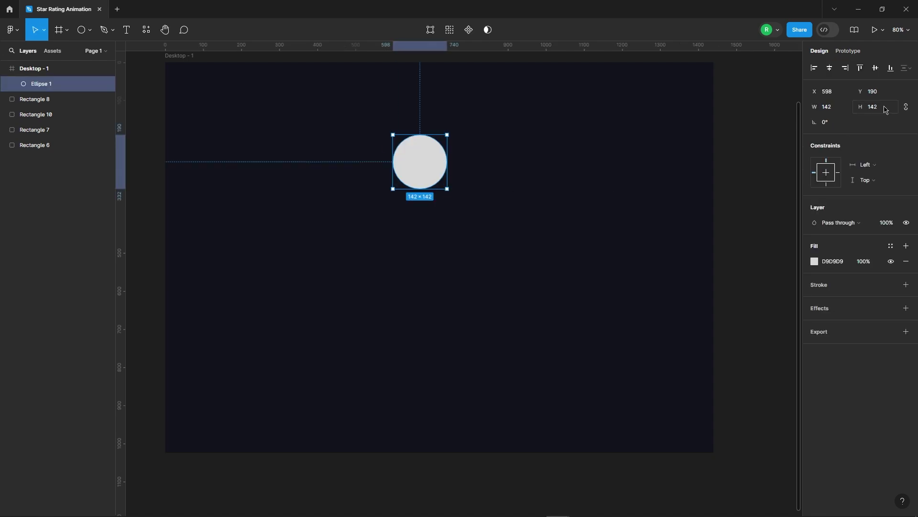
click(838, 111)
text(154)
key(Return)
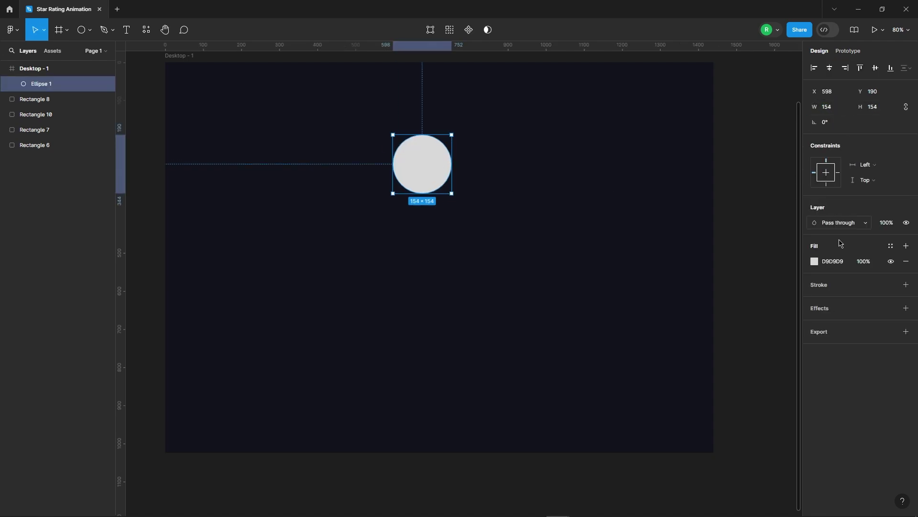
- Fill the circle with 2A2C43 sampled from the third swatch and set the fill opacity to 50%
click(813, 263)
click(700, 404)
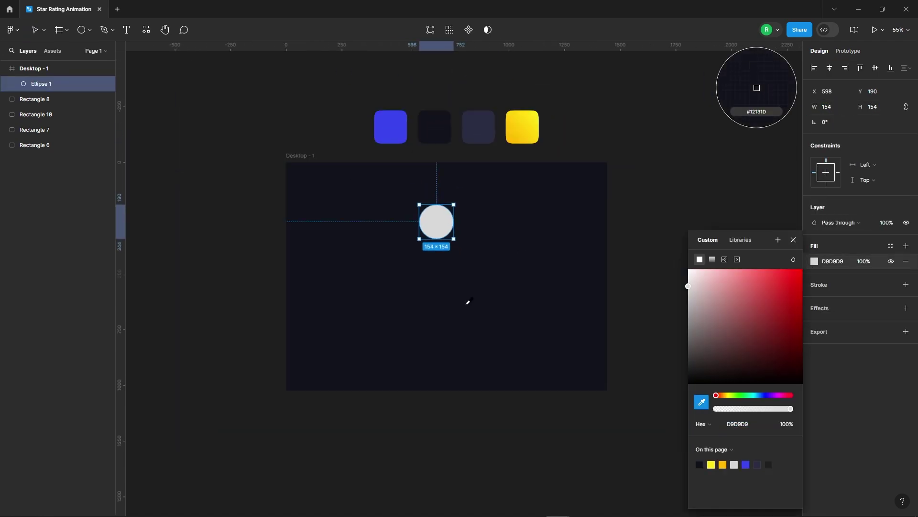
click(474, 127)
click(793, 239)
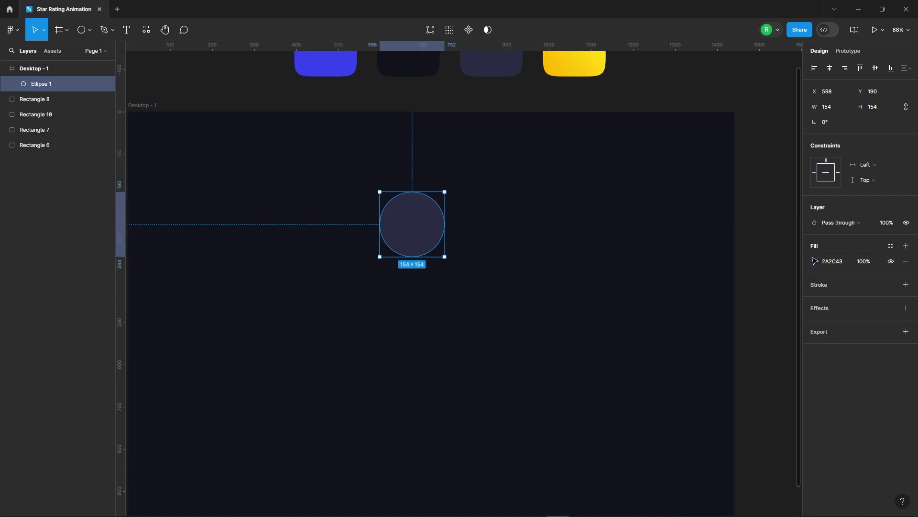
click(864, 265)
text(50)
key(Return)
scroll(527, 218, up, 5)
click(527, 218)
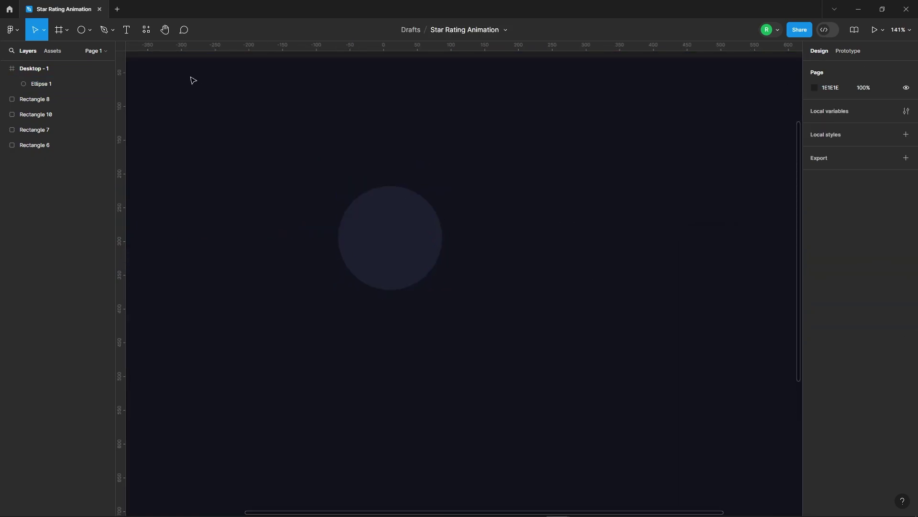
- Draw an 18 × 26 ellipse as an eye on the circle and place a copy beside it with a gap of 36
click(75, 34)
scroll(362, 211, up, 5)
drag(364, 222, 460, 256)
shift+click(379, 246)
click(590, 282)
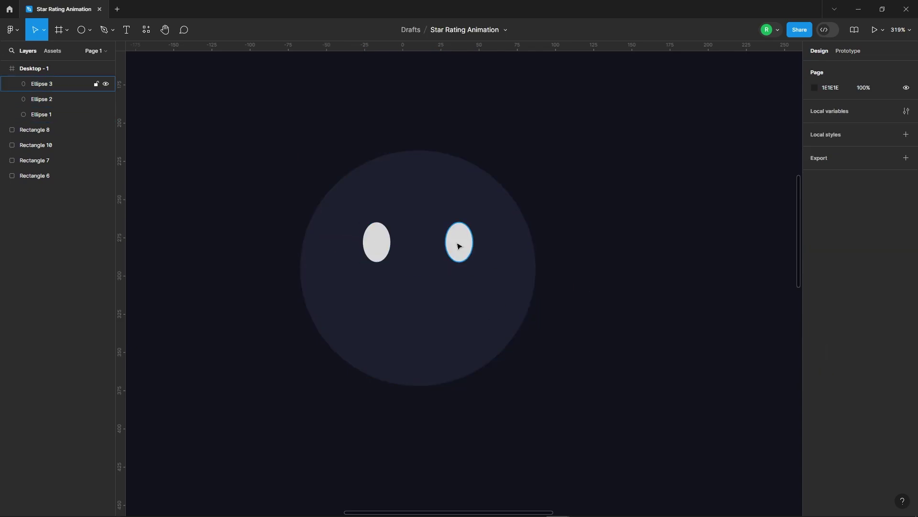
- Fill both eyes with the third swatch's colour and lighten it to 343652
click(460, 243)
shift+click(373, 242)
click(814, 299)
click(702, 402)
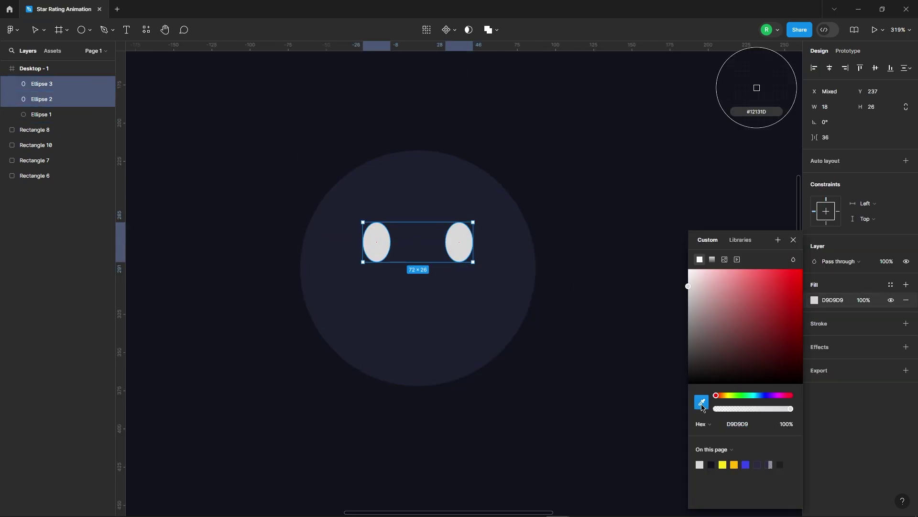
scroll(424, 303, down, 5)
click(521, 101)
scroll(420, 309, up, 4)
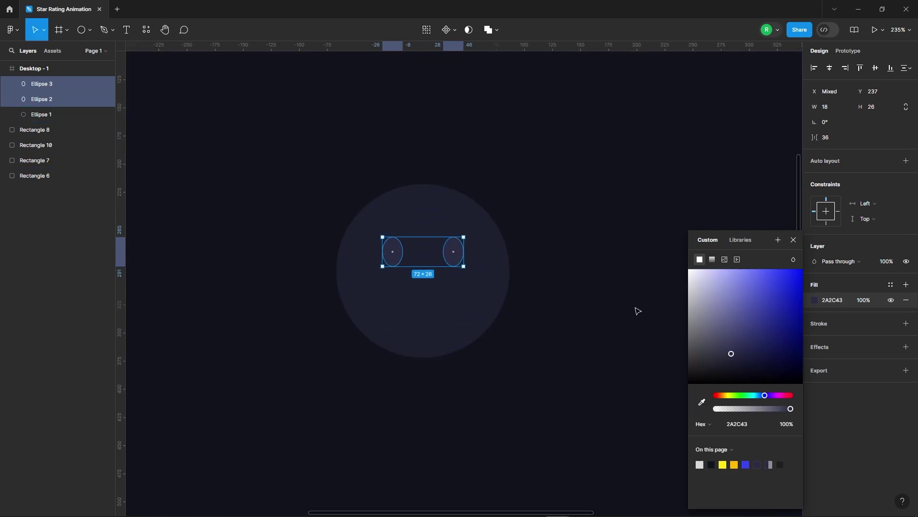
drag(730, 355, 731, 351)
click(567, 210)
- Flatten the circle and its two eyes into a single vector shape
scroll(368, 199, down, 5)
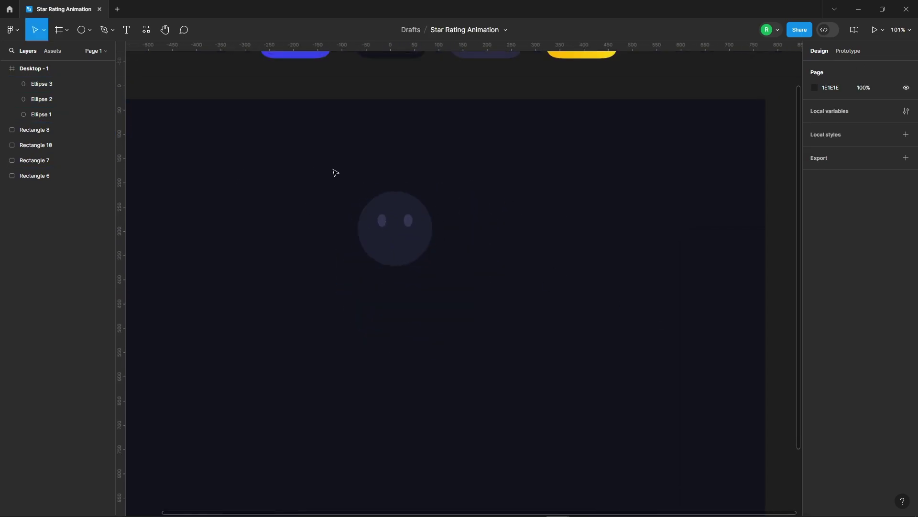
drag(318, 163, 486, 302)
right_click(391, 228)
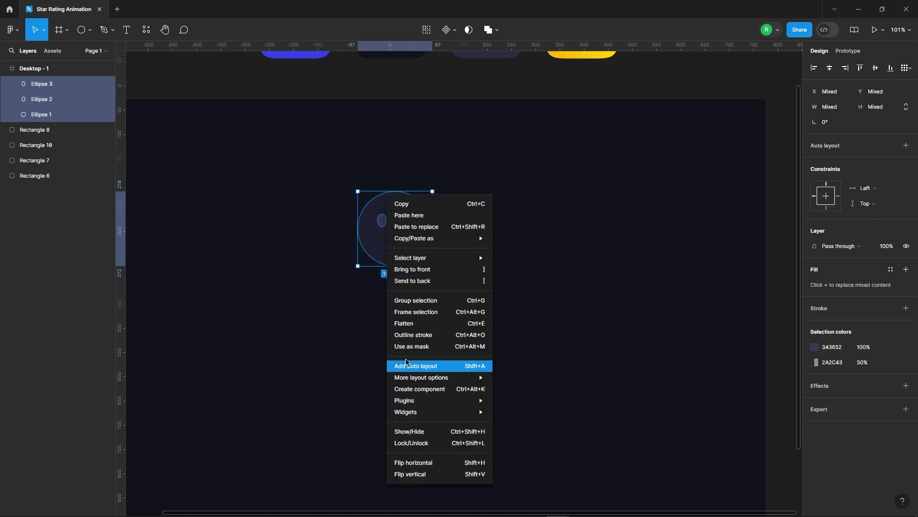
click(407, 322)
click(477, 258)
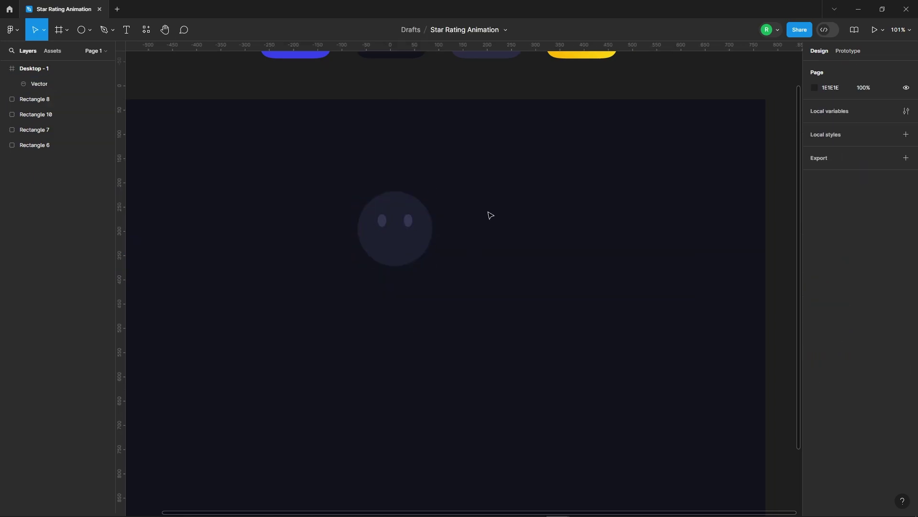
- Run the Animated Emojis plugin and place the cursing and crying emojis on the empty canvas below the Desktop - 1 frame
scroll(330, 174, down, 5)
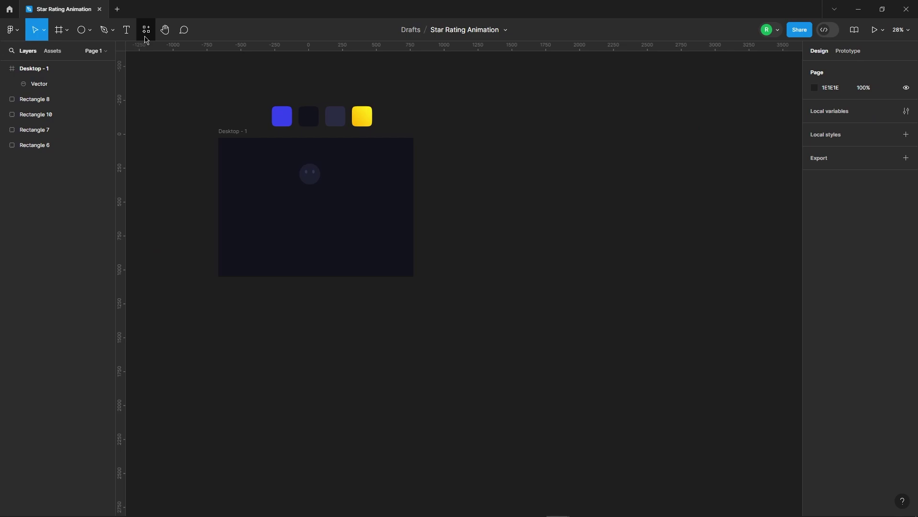
click(146, 29)
click(193, 52)
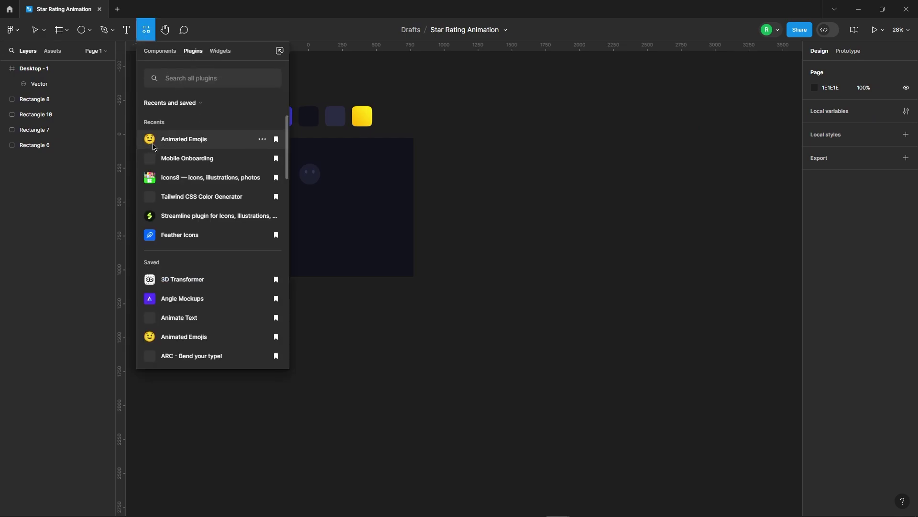
click(207, 144)
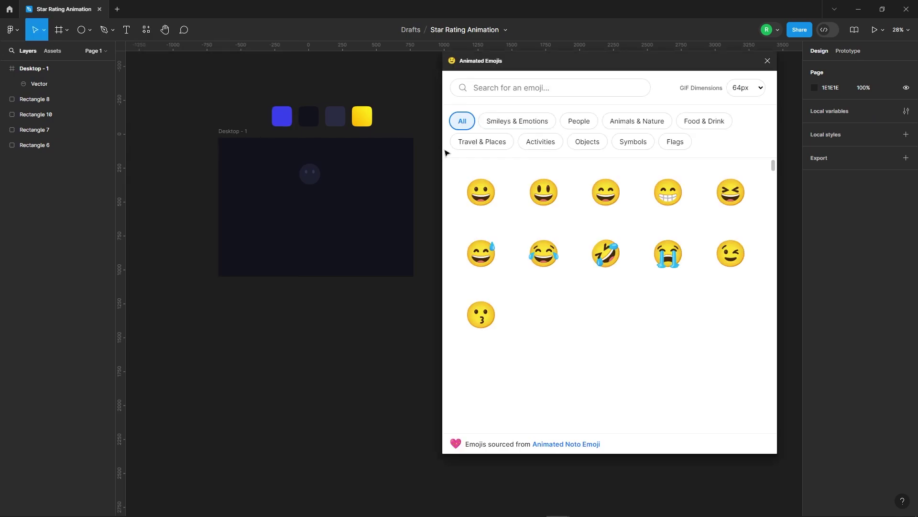
drag(521, 72, 553, 71)
scroll(558, 194, down, 10)
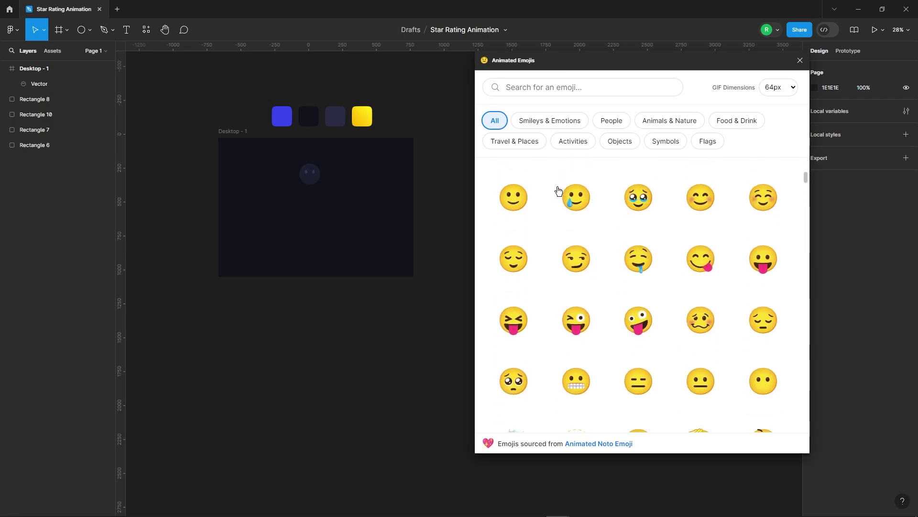
scroll(558, 194, down, 2)
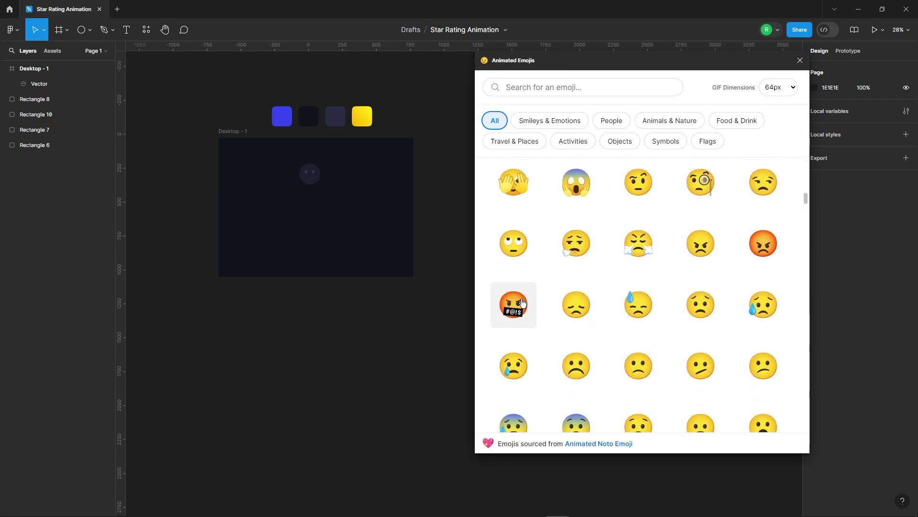
drag(512, 304, 436, 297)
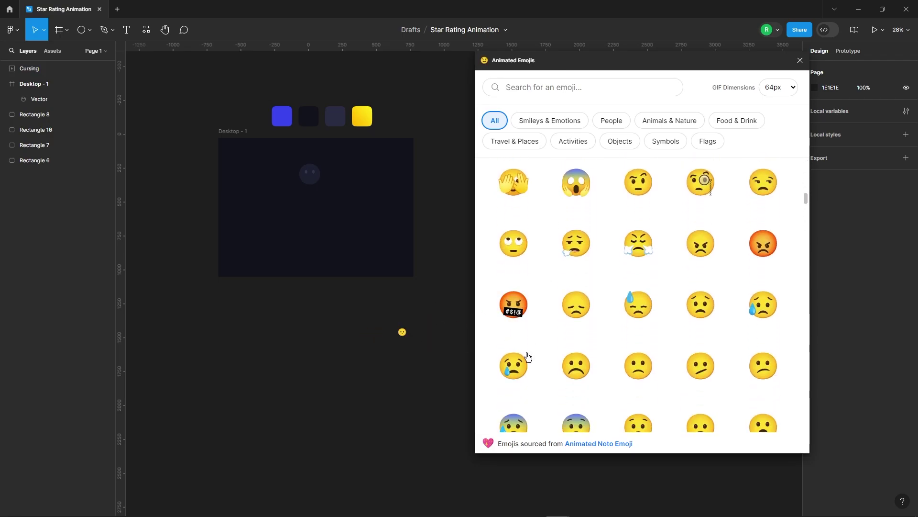
drag(527, 356, 436, 332)
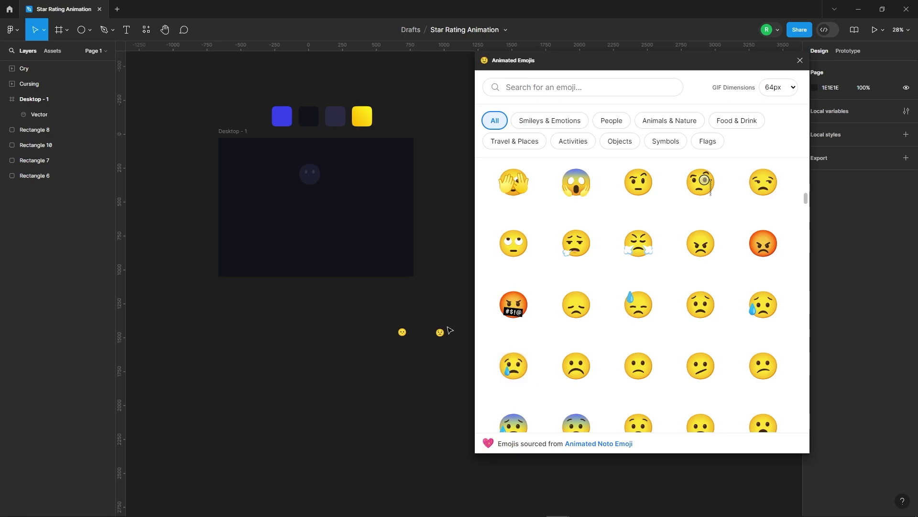
- Add the neutral face, smile and star-struck animated emojis to the canvas near the first two
scroll(612, 317, up, 6)
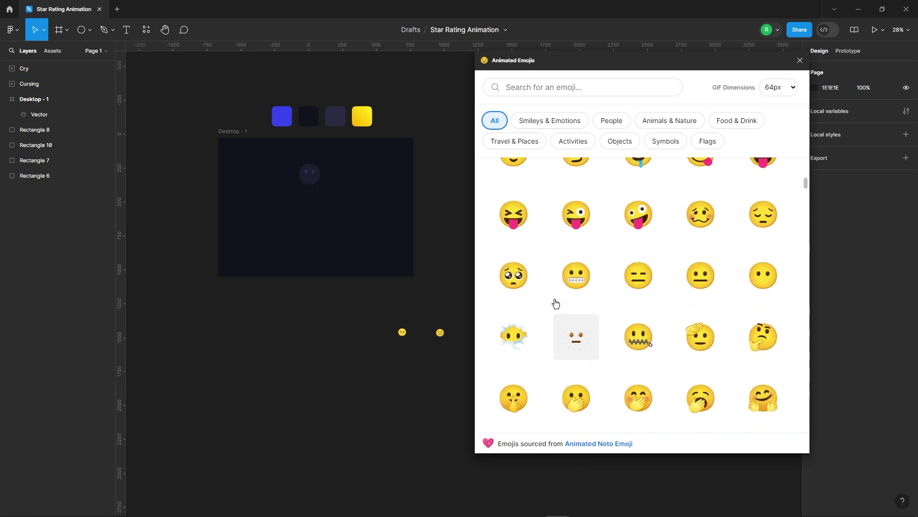
scroll(556, 303, up, 1)
drag(702, 333, 436, 353)
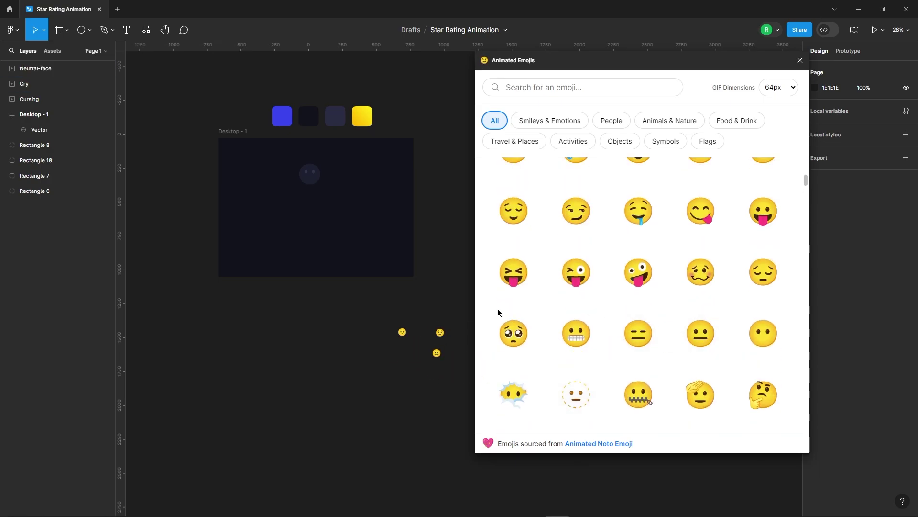
scroll(558, 304, up, 8)
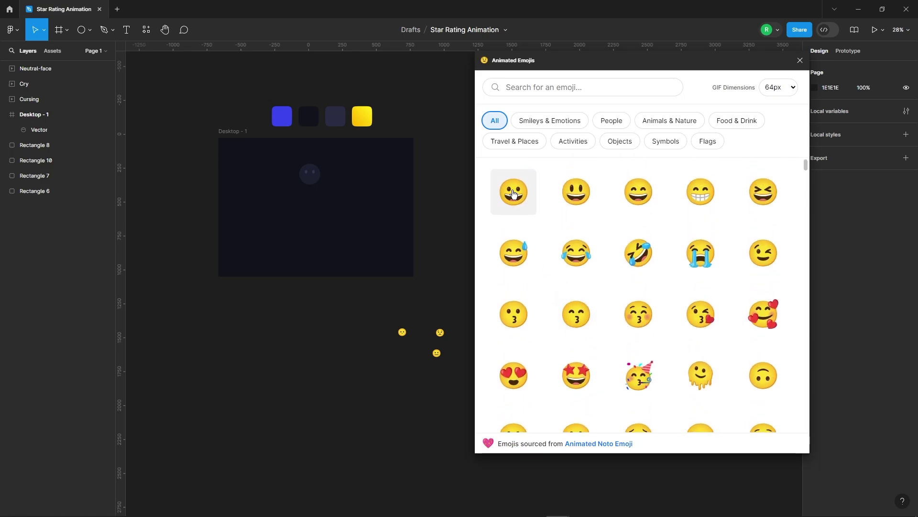
drag(513, 193, 411, 353)
scroll(592, 280, down, 4)
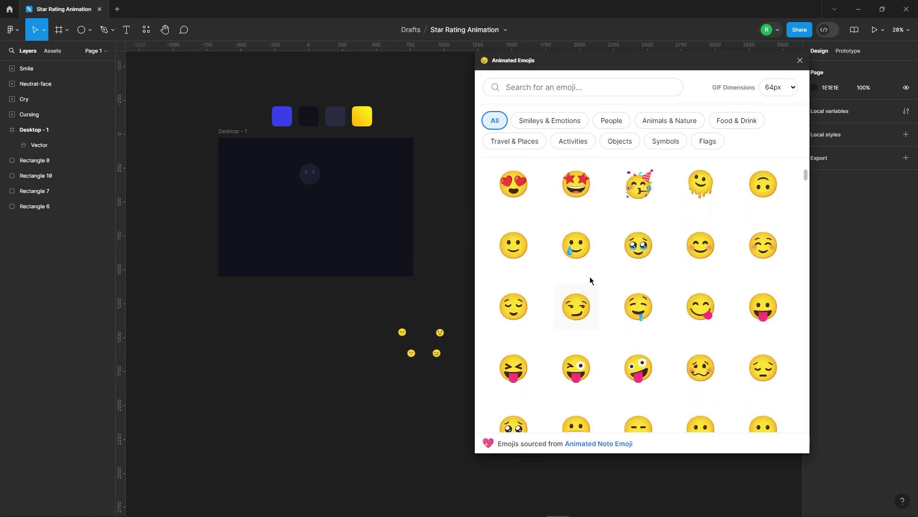
scroll(591, 281, up, 1)
drag(576, 228, 432, 369)
- Place the glowing star emoji on the canvas beside the faces and close the Animated Emojis plugin
scroll(622, 293, down, 1)
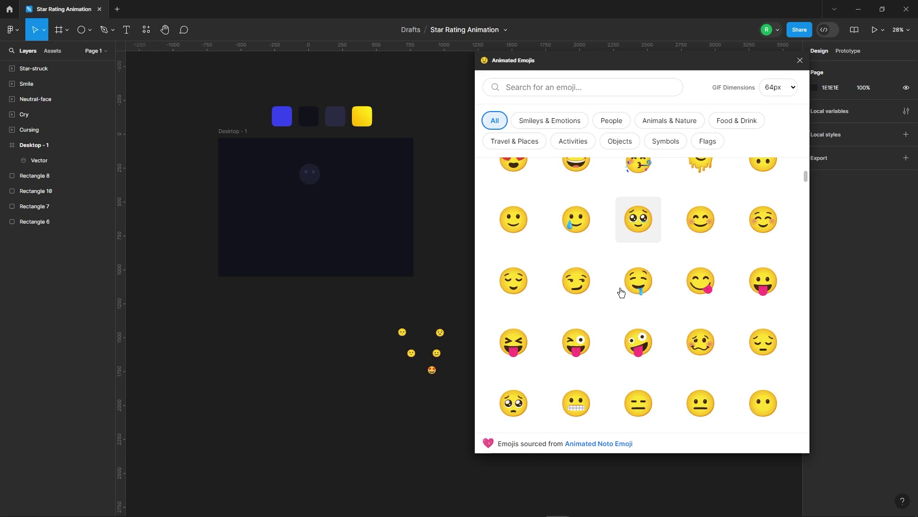
scroll(621, 293, down, 15)
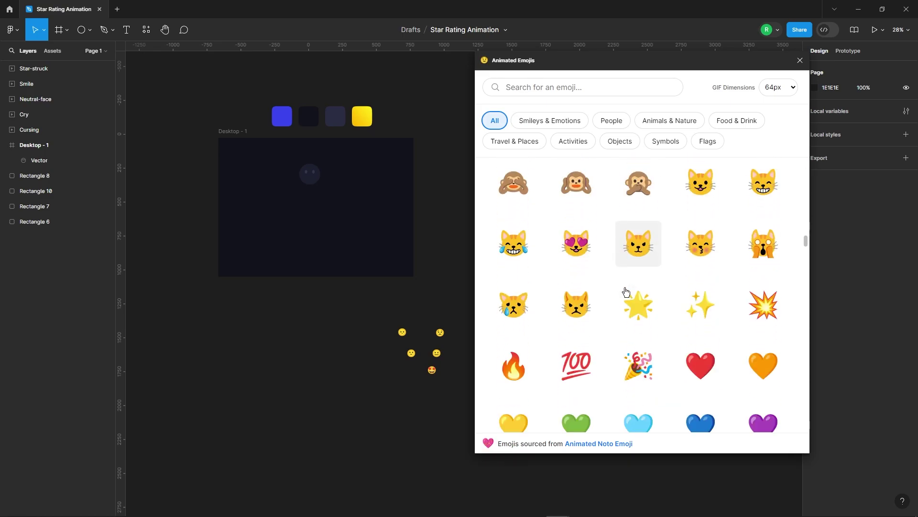
scroll(626, 291, down, 1)
drag(639, 287, 397, 371)
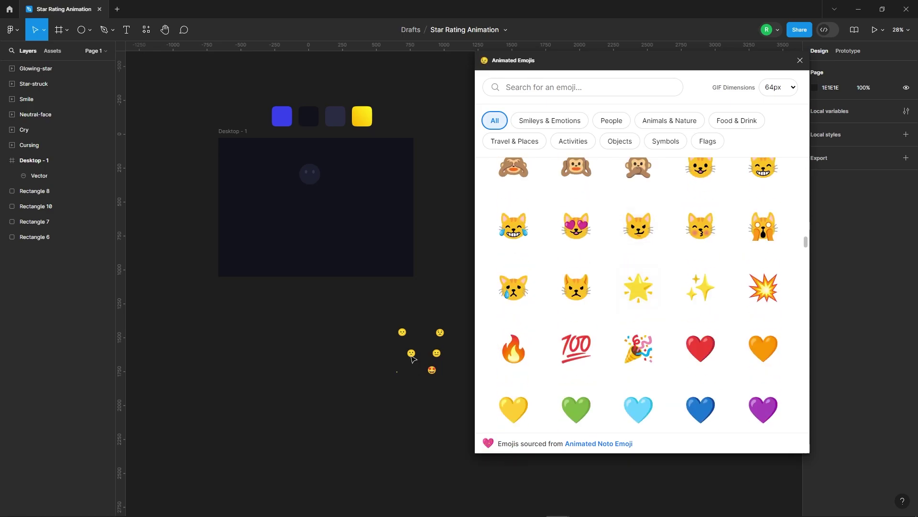
click(800, 60)
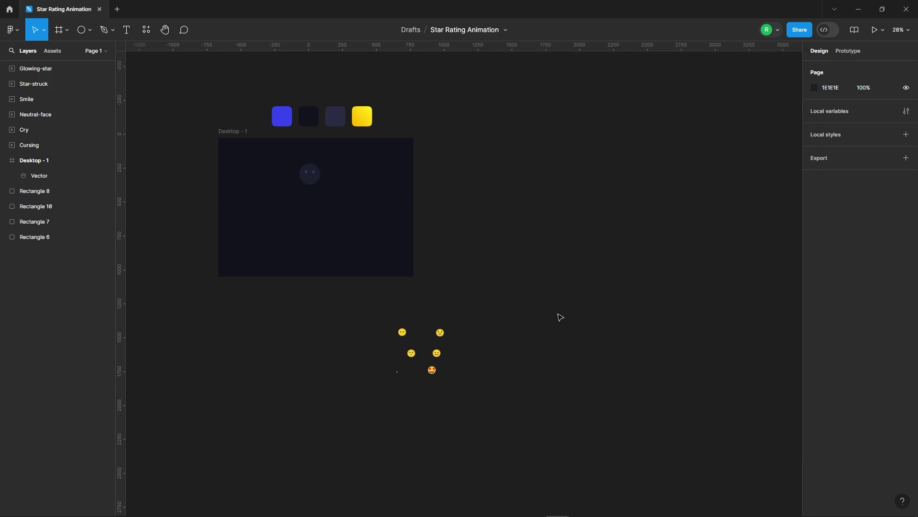
- Move the glowing star away from the five face emojis
scroll(443, 387, up, 8)
drag(250, 105, 503, 366)
drag(448, 252, 575, 226)
click(605, 386)
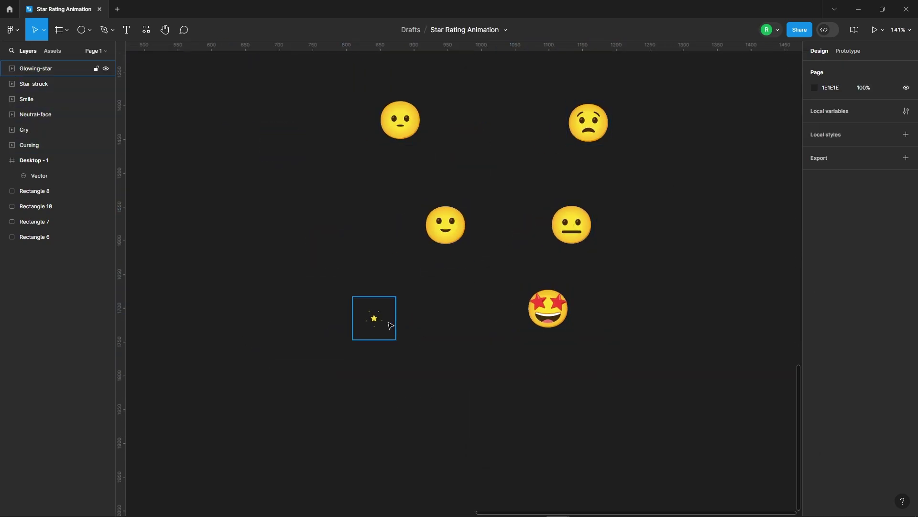
drag(388, 322, 243, 290)
click(338, 271)
- Stack the five face emojis by aligning their horizontal and vertical centres
drag(372, 68, 688, 381)
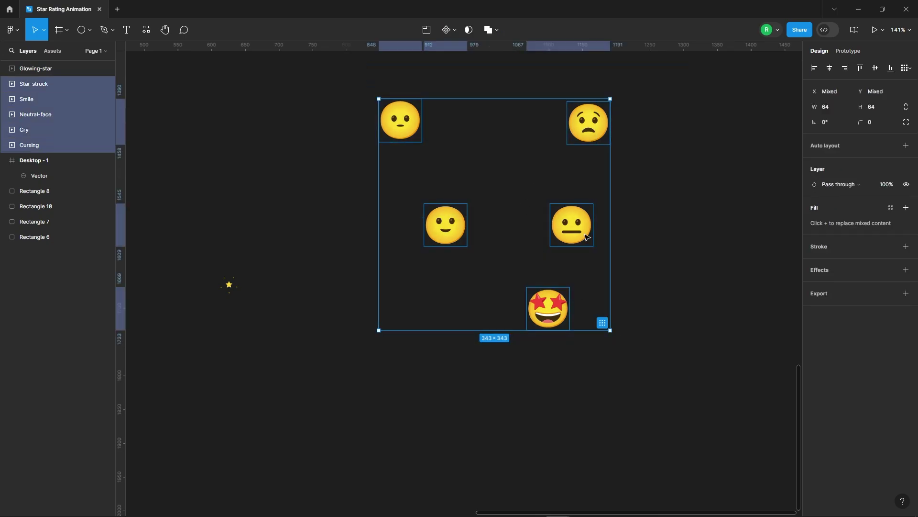
click(830, 67)
click(875, 67)
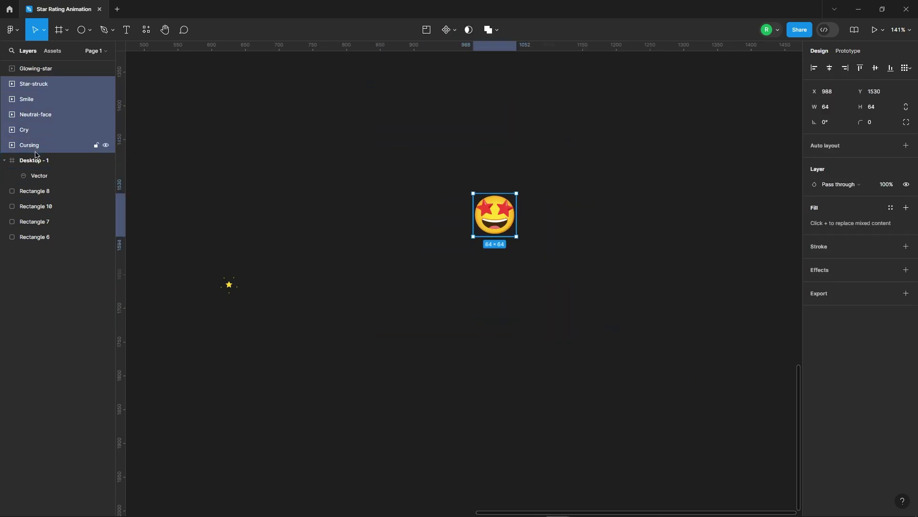
- Move the emoji stack into Desktop - 1 beside the grey face and the glowing star next to the colour swatches
scroll(528, 316, down, 6)
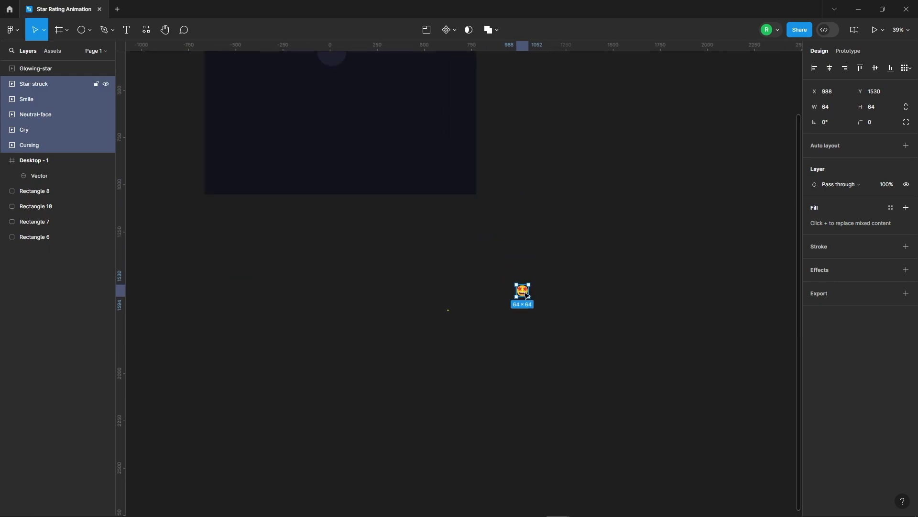
drag(526, 294, 370, 125)
click(447, 379)
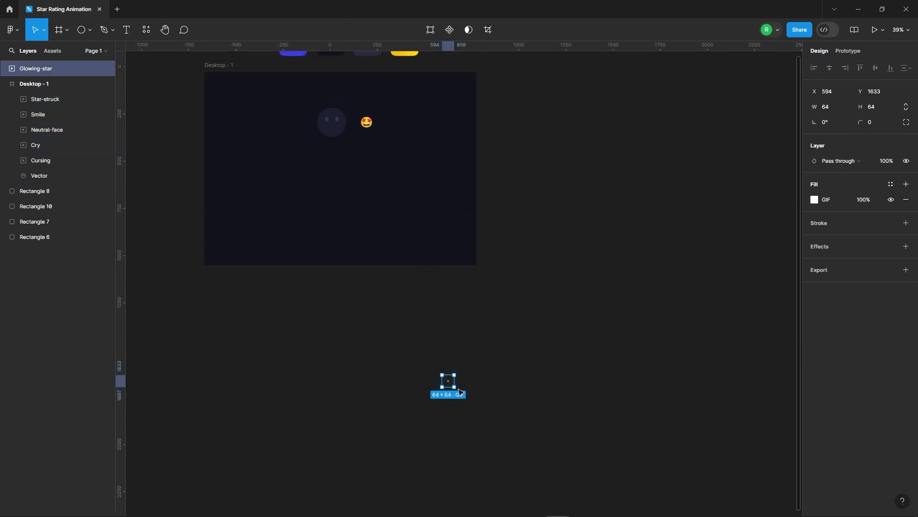
drag(452, 386, 457, 110)
click(317, 194)
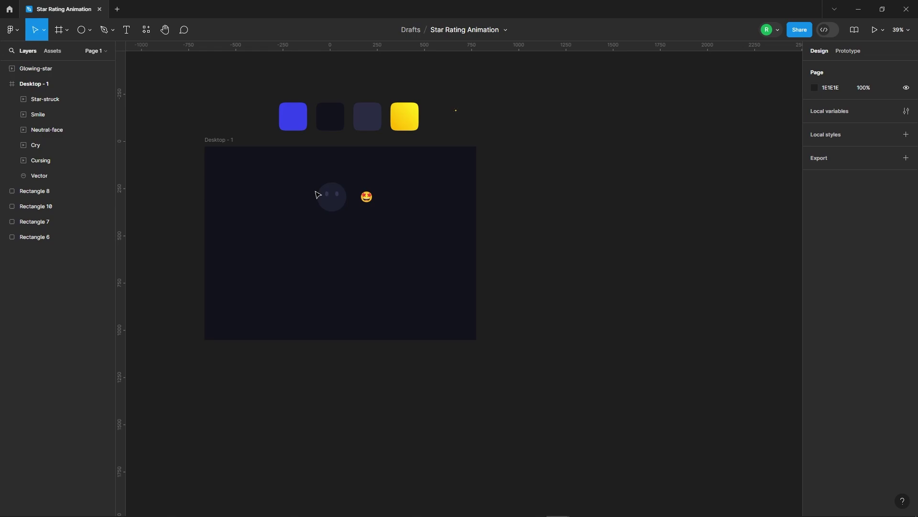
- Centre the five stacked emojis on the grey face, scale them to 10 × 10 and set their layer opacity to 0%
scroll(318, 193, up, 10)
drag(507, 151, 632, 303)
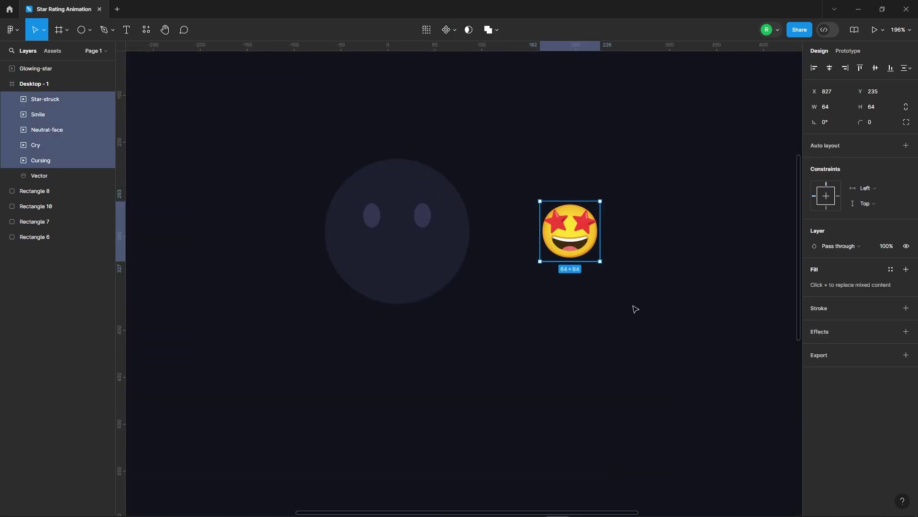
drag(593, 251, 410, 237)
scroll(393, 224, up, 5)
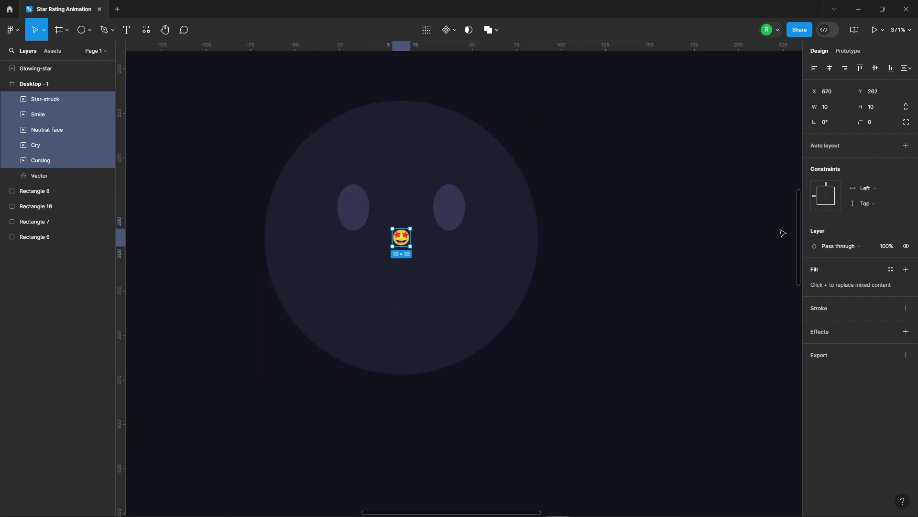
key(Return)
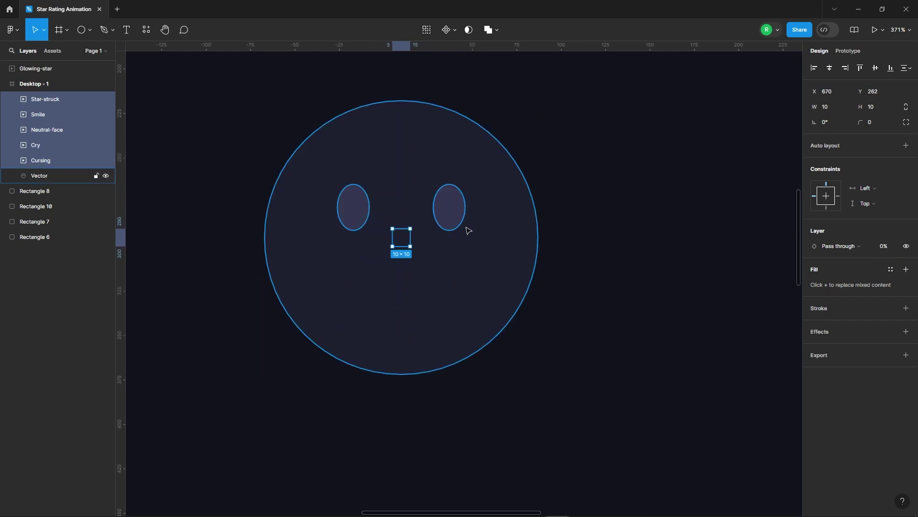
- Wrap the grey face vector and the five hidden emojis together in a frame
click(576, 215)
scroll(349, 230, down, 5)
drag(254, 108, 526, 384)
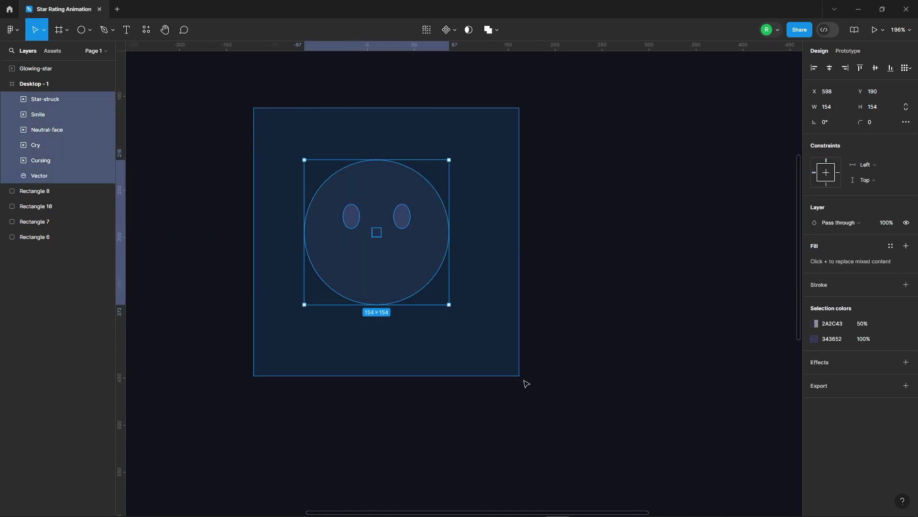
right_click(436, 292)
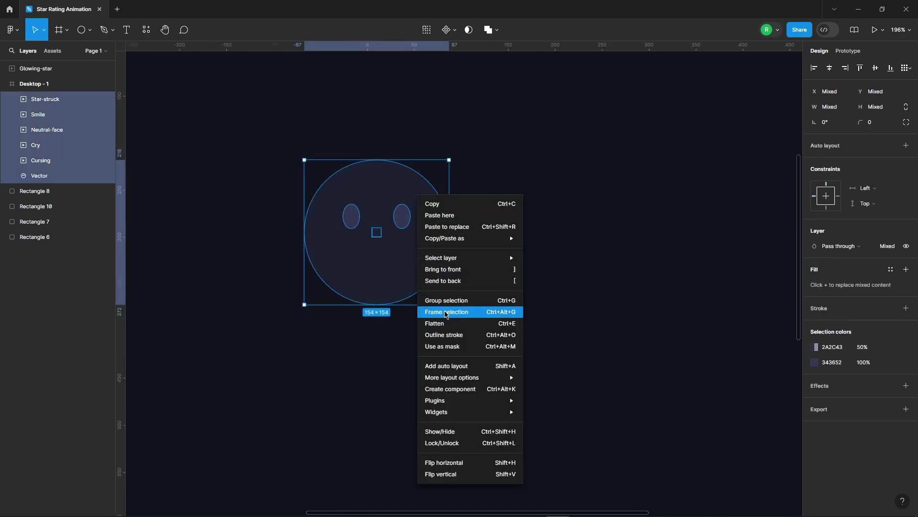
click(446, 313)
click(508, 258)
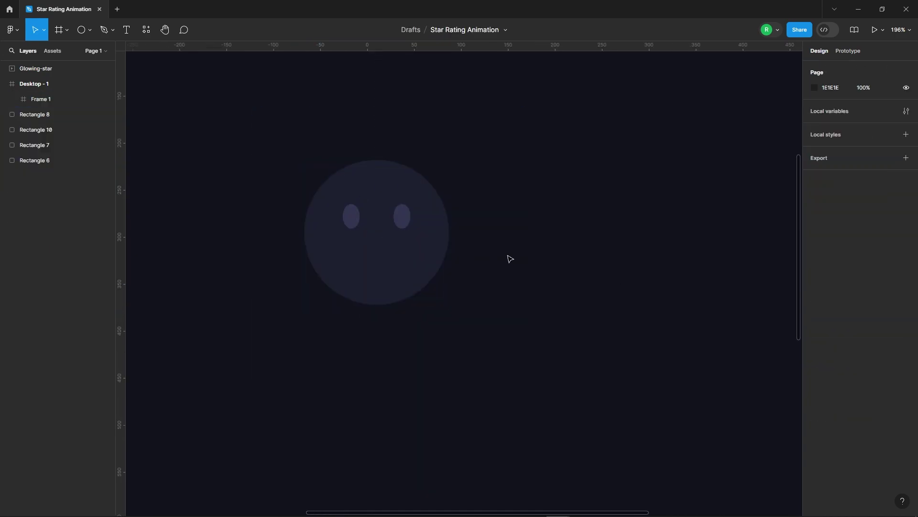
click(424, 240)
click(530, 270)
- Add the text "Please rate us!" below the grey face in Desktop - 1
scroll(463, 206, down, 8)
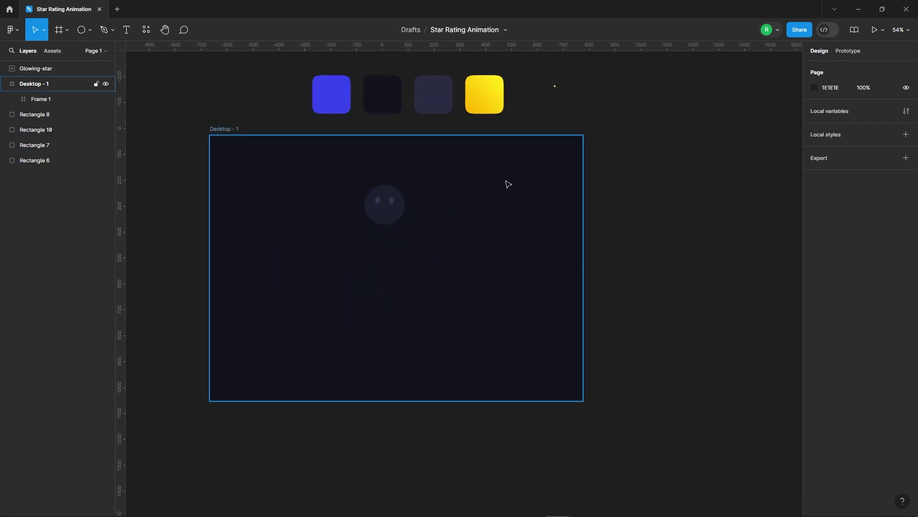
click(127, 30)
scroll(343, 219, up, 4)
click(394, 271)
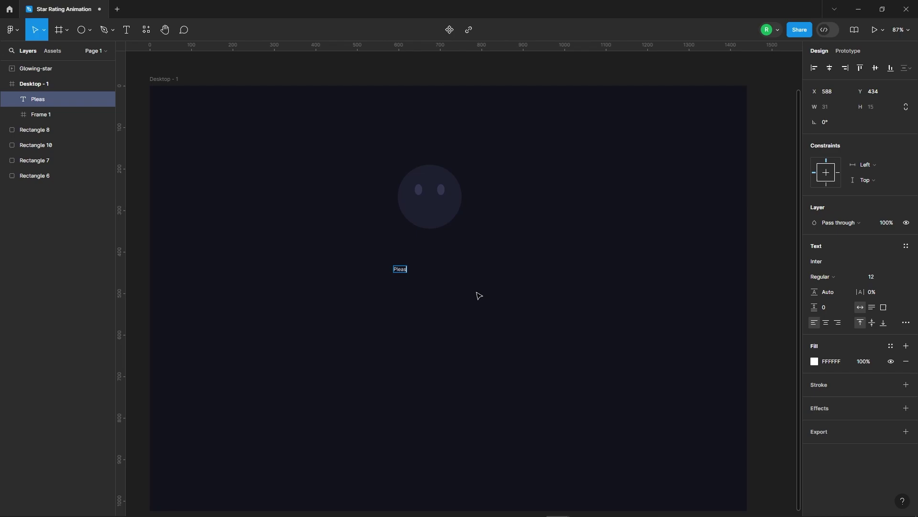
text(Please rate us!)
key(Escape)
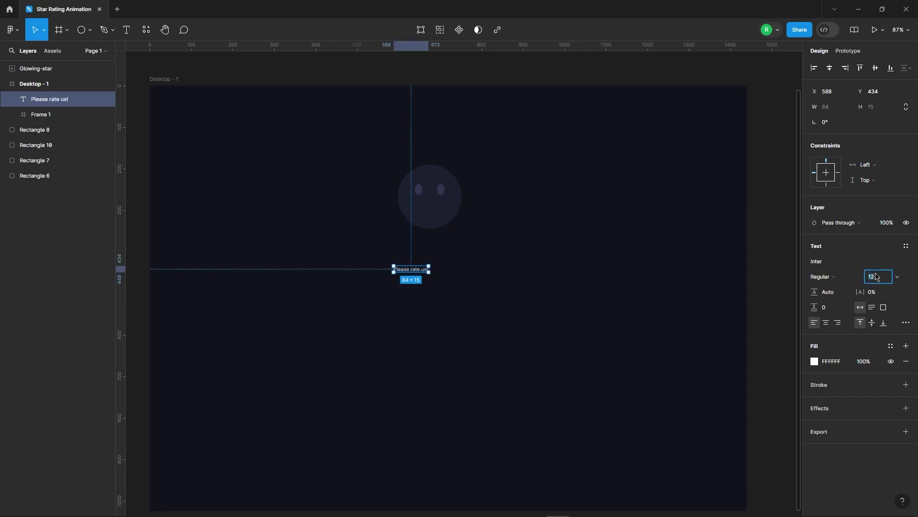
- Format the "Please rate us!" text as DM Sans Bold at size 30
key(Return)
click(841, 262)
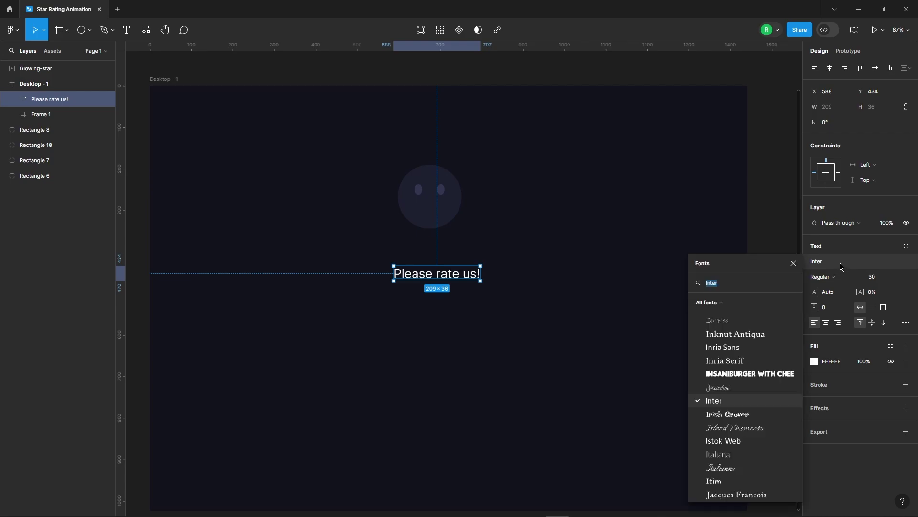
text(DM Sans)
key(Return)
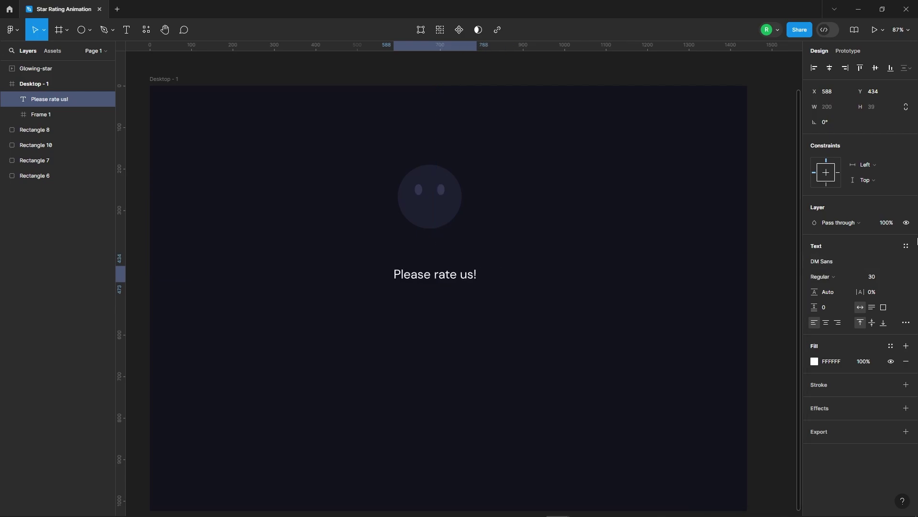
click(832, 277)
click(825, 300)
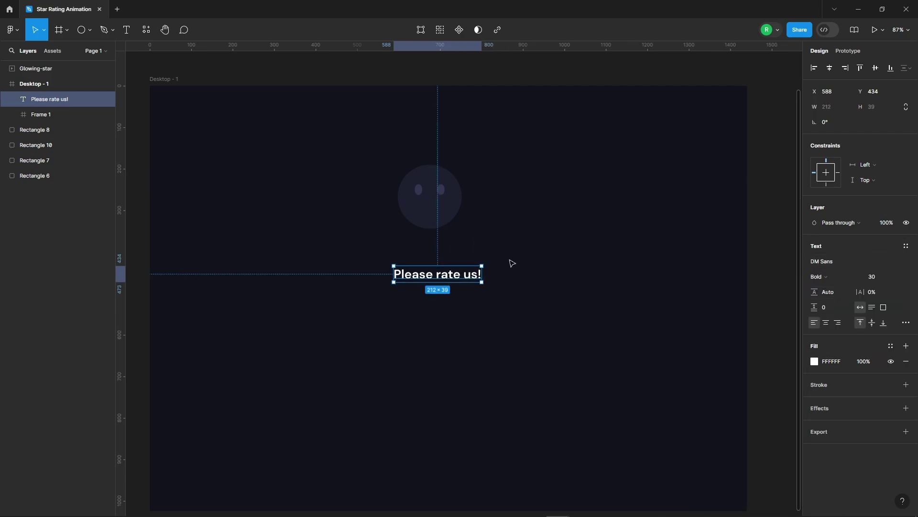
- Set the layer opacity of the "Please rate us!" text to 80%
click(430, 285)
click(436, 277)
text(90)
key(Return)
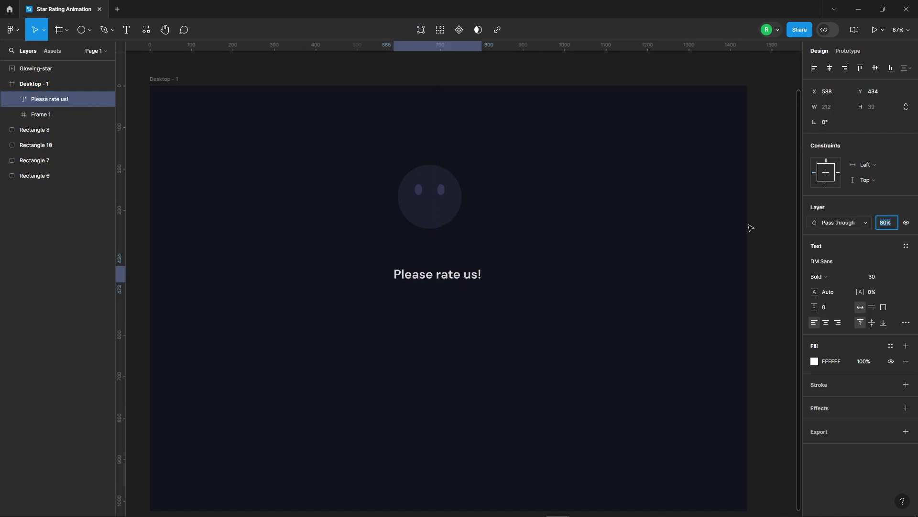
click(601, 260)
click(473, 274)
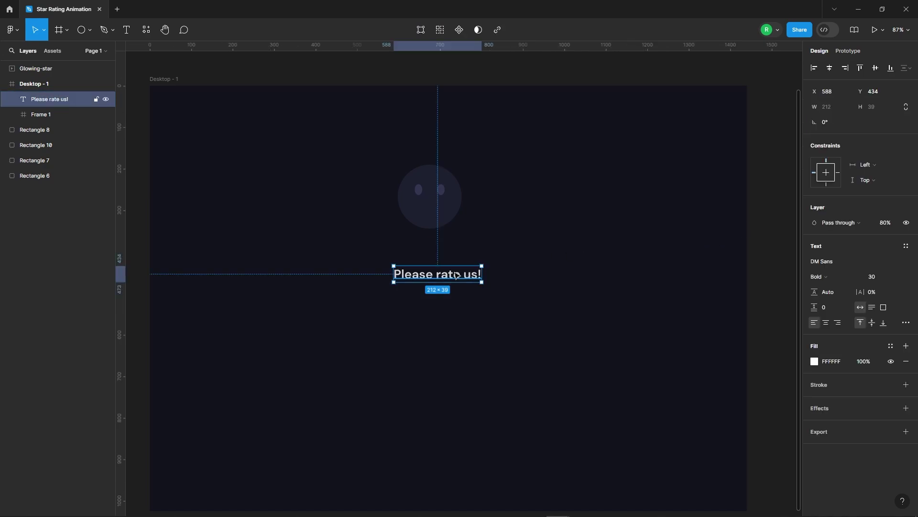
- Center-align the "Please rate us!" text and duplicate it into a column of five evenly spaced copies below the original
click(826, 324)
drag(453, 275, 453, 298)
scroll(496, 254, down, 2)
key(ctrl+d)
key(ctrl+d)
key(ctrl+d)
key(ctrl+d)
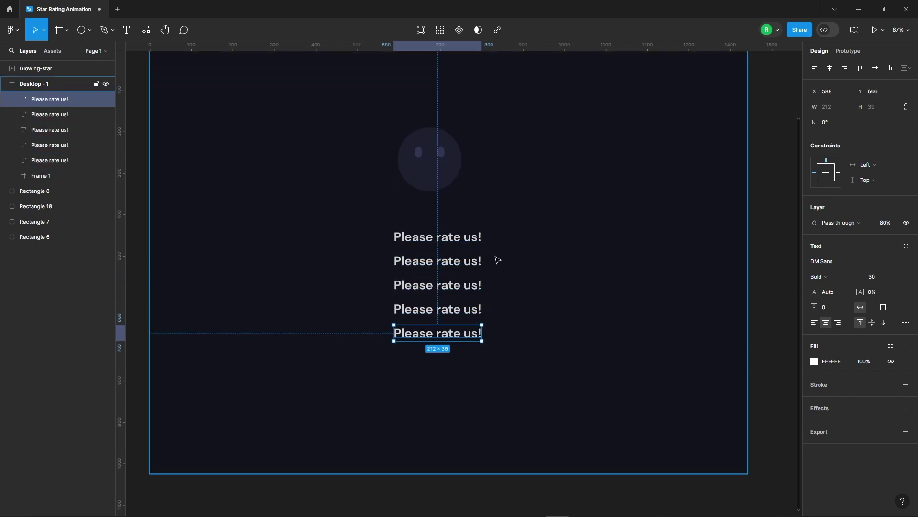
- Set the layer opacity of the five copied texts below the original to 100%
click(376, 266)
drag(518, 384, 545, 406)
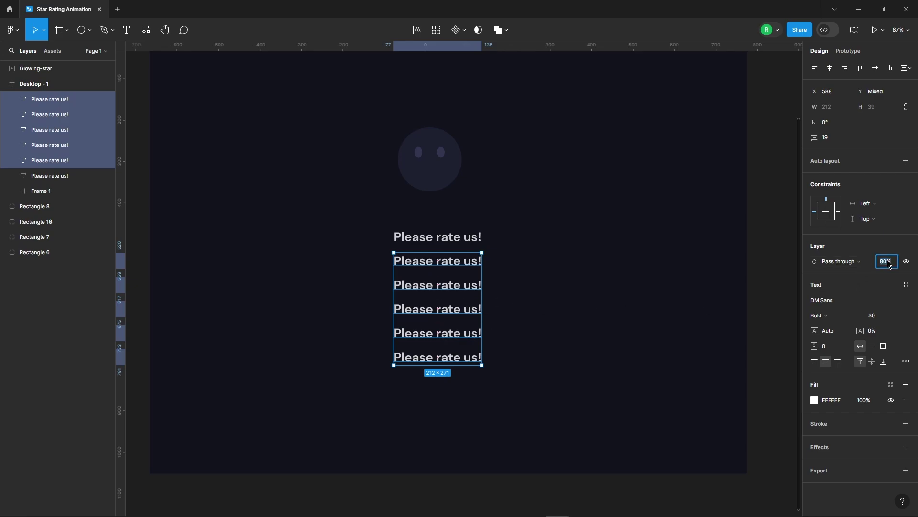
- Replace the wording of the five copies, from first to last, with "Terrible!", "Bad!", "Okay!", "Good!" and "Great!"
double_click(437, 261)
text(Terr)
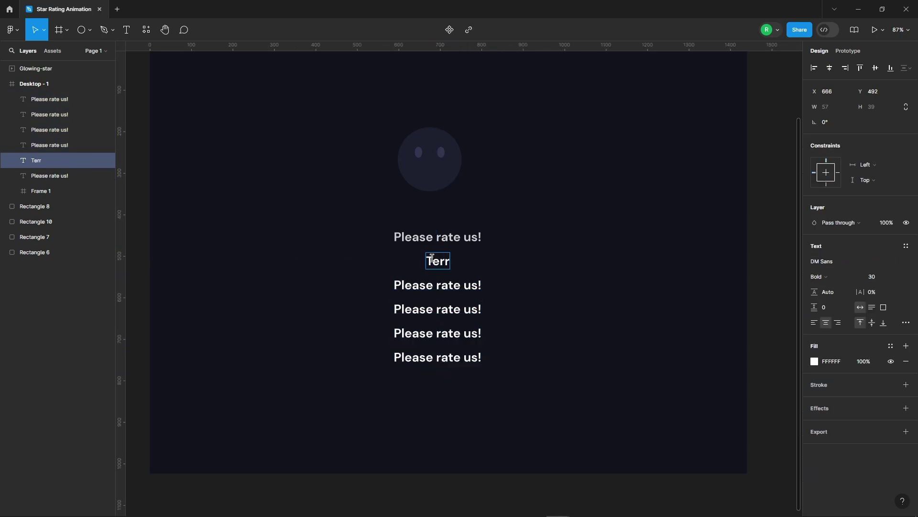
text(ible!)
double_click(436, 285)
text(Bad!)
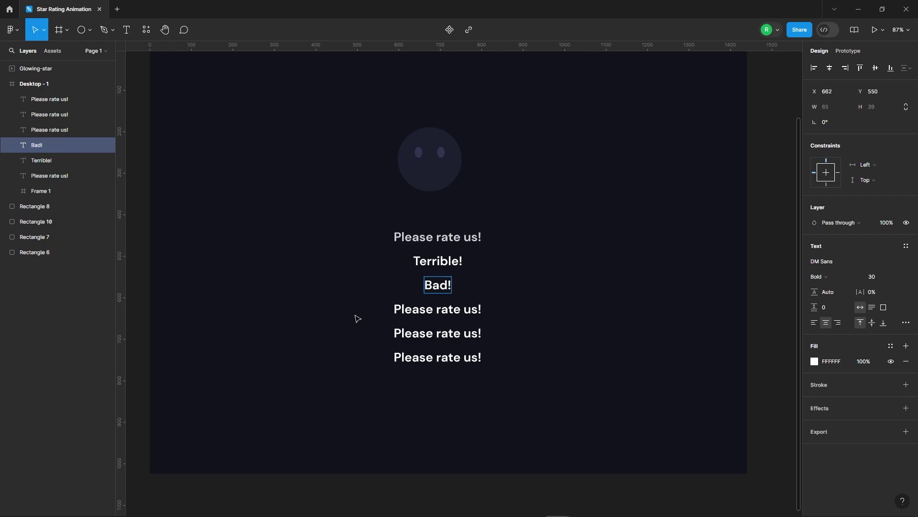
double_click(441, 309)
text(Okay!)
double_click(441, 334)
text(Good)
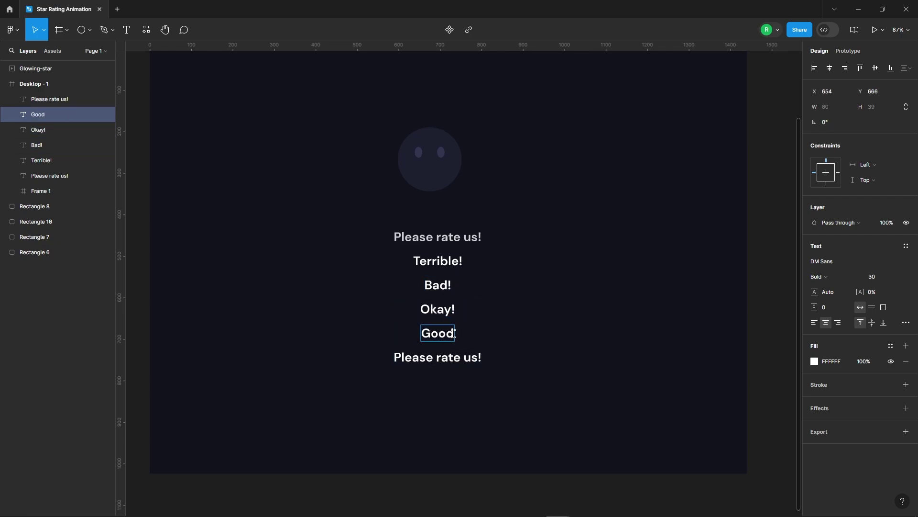
text(!)
click(448, 356)
double_click(448, 356)
text(Great!)
key(Escape)
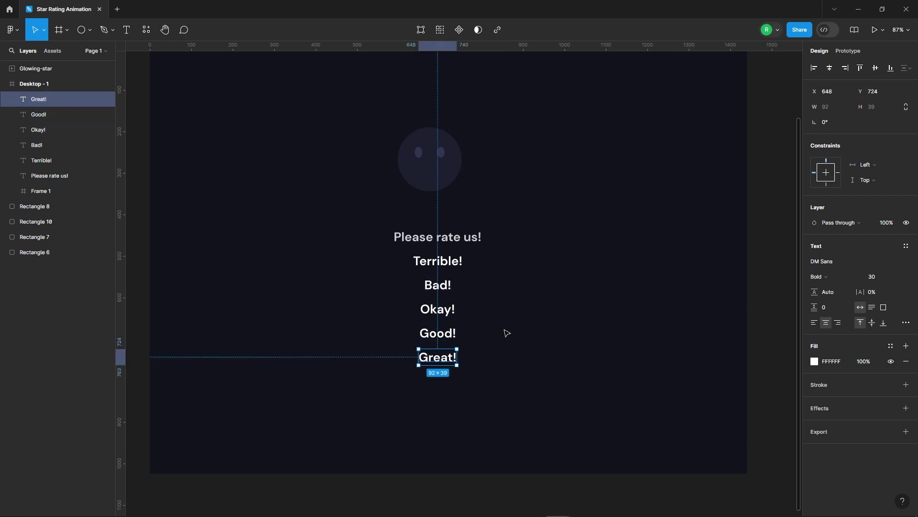
- Set the font size of the five rating words from "Terrible!" to "Great!" to 38
click(381, 278)
drag(395, 261, 488, 389)
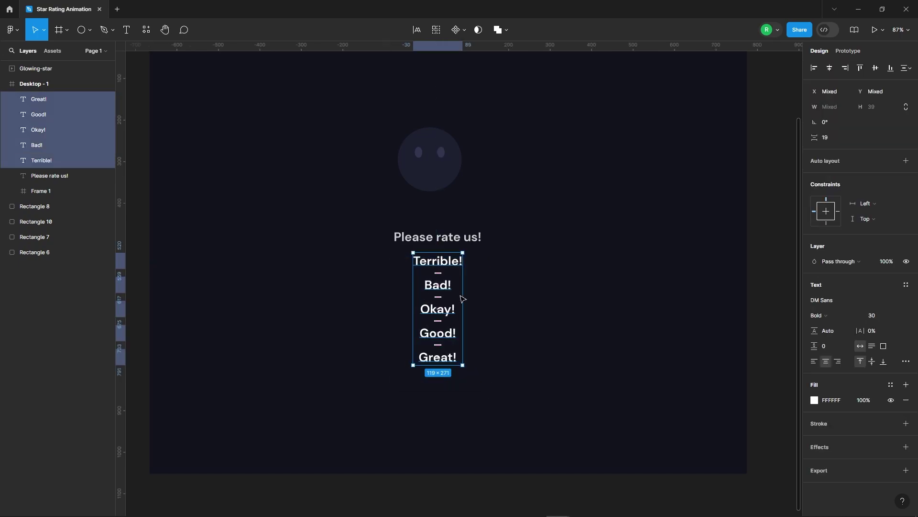
click(876, 320)
text(38)
key(Return)
- Set the vertical spacing between "Please rate us!" and the five rating words to 20
click(521, 318)
drag(363, 212, 539, 406)
click(474, 361)
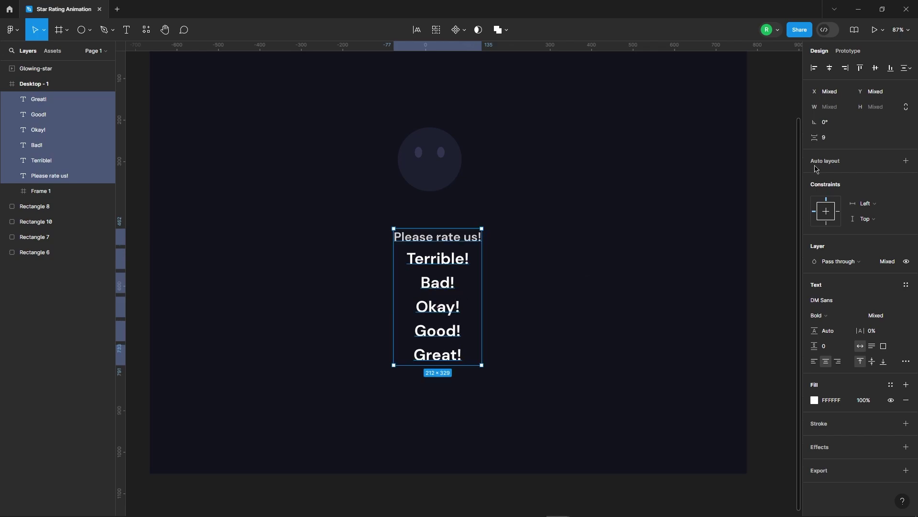
click(836, 142)
text(20)
key(Return)
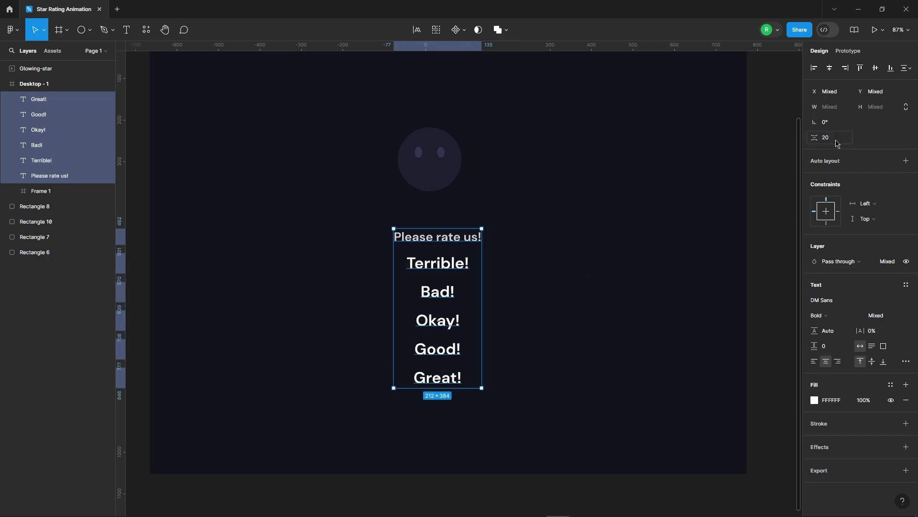
- Wrap "Please rate us!" and the five rating words together in a frame
click(476, 254)
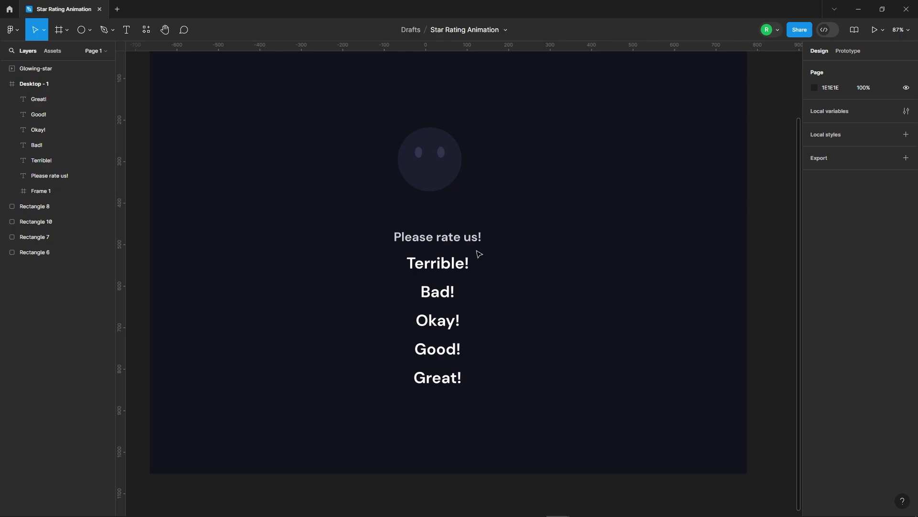
drag(361, 212, 566, 400)
right_click(474, 275)
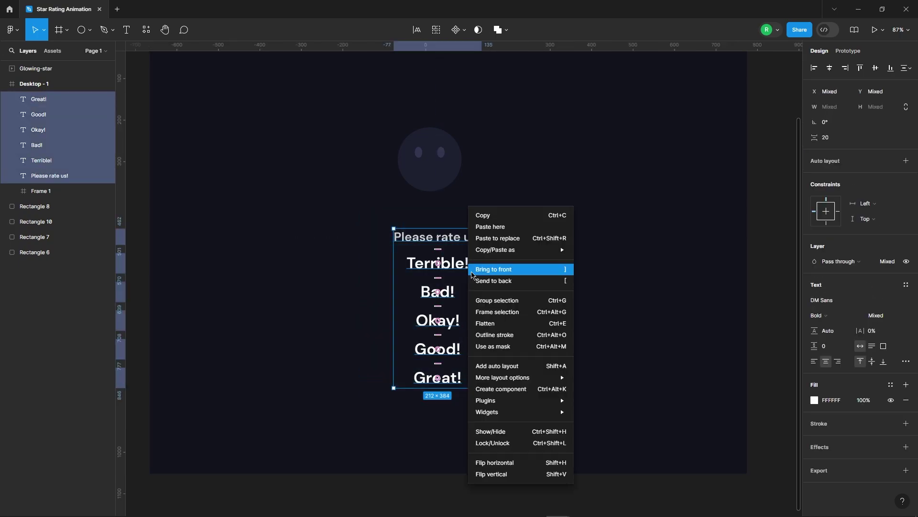
click(497, 311)
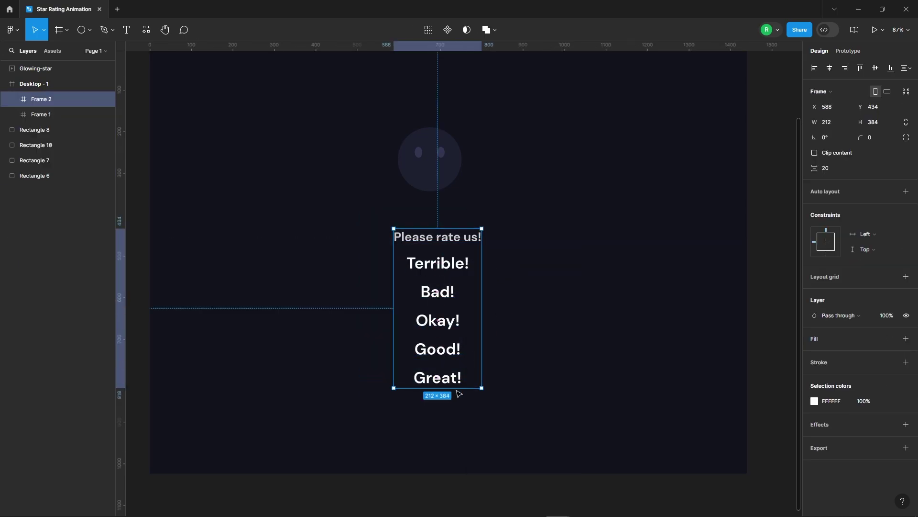
- Shorten the text frame to a height of 59 around "Please rate us!" and clip its content
drag(482, 388, 481, 253)
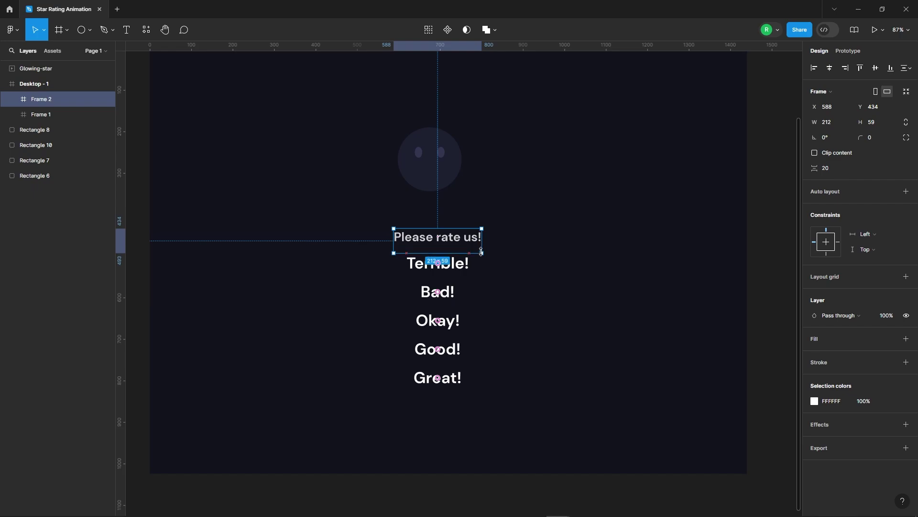
scroll(449, 237, up, 5)
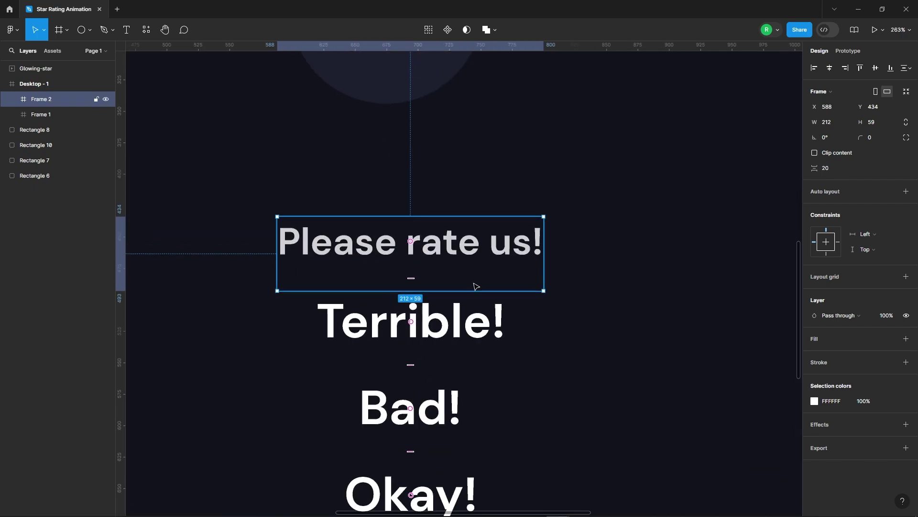
double_click(483, 306)
click(621, 312)
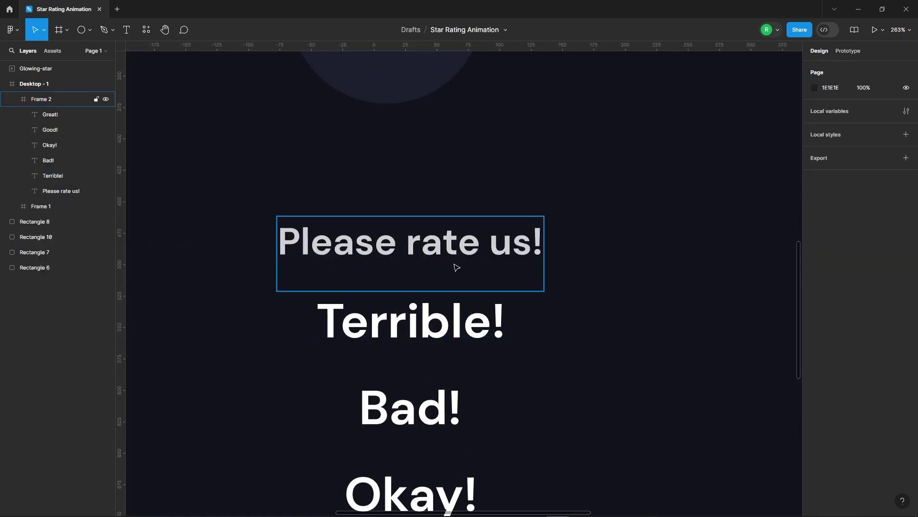
click(455, 265)
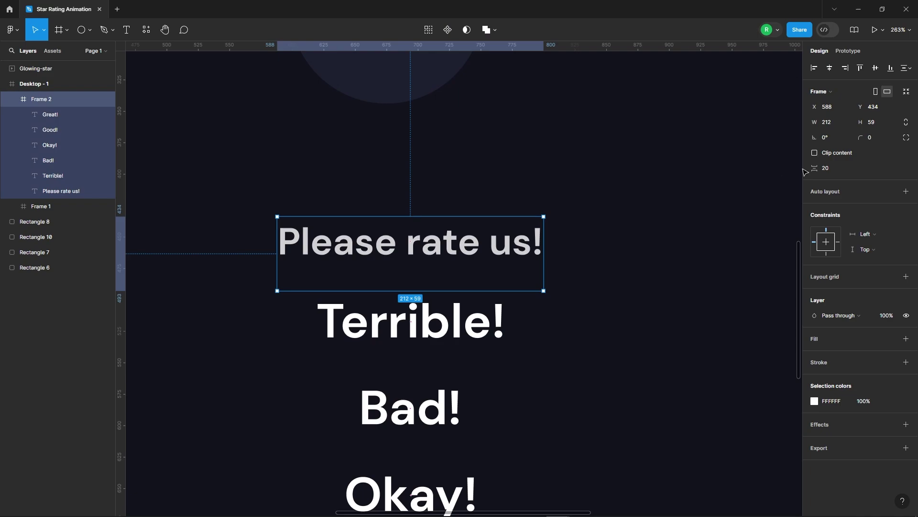
click(831, 157)
click(593, 208)
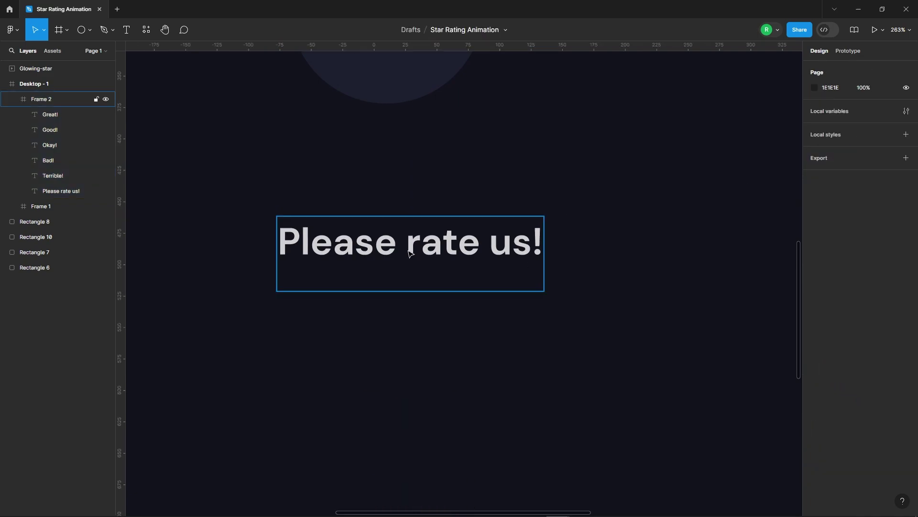
- Center the text frame horizontally in Desktop - 1 and move the grey face frame to 20 px above it
click(442, 217)
key(shift+1)
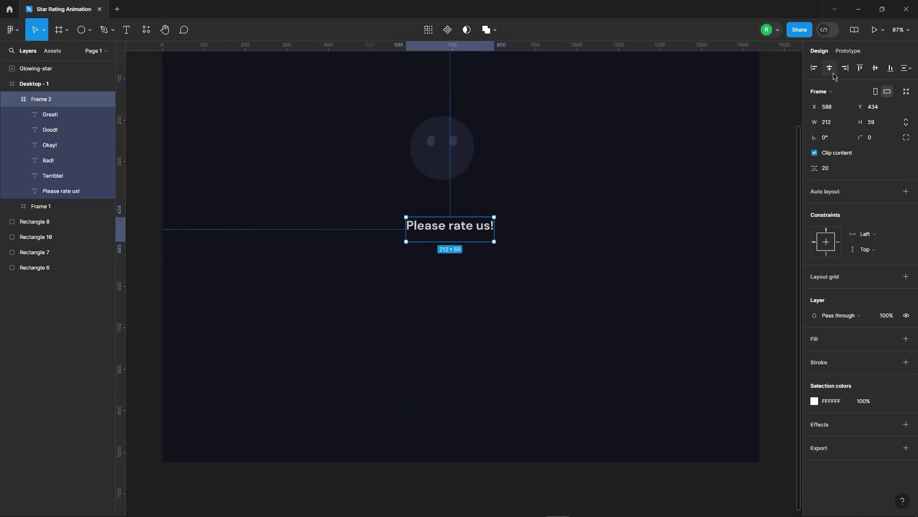
drag(449, 159, 474, 190)
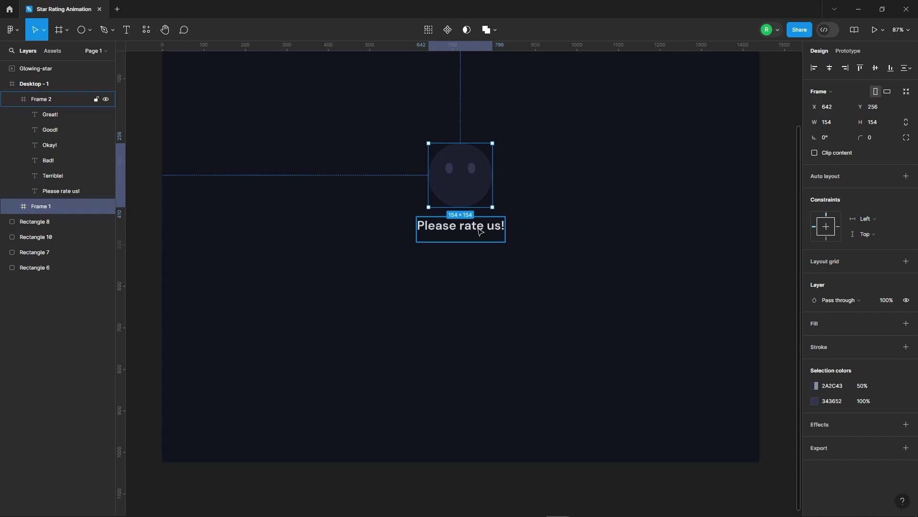
key(Down)
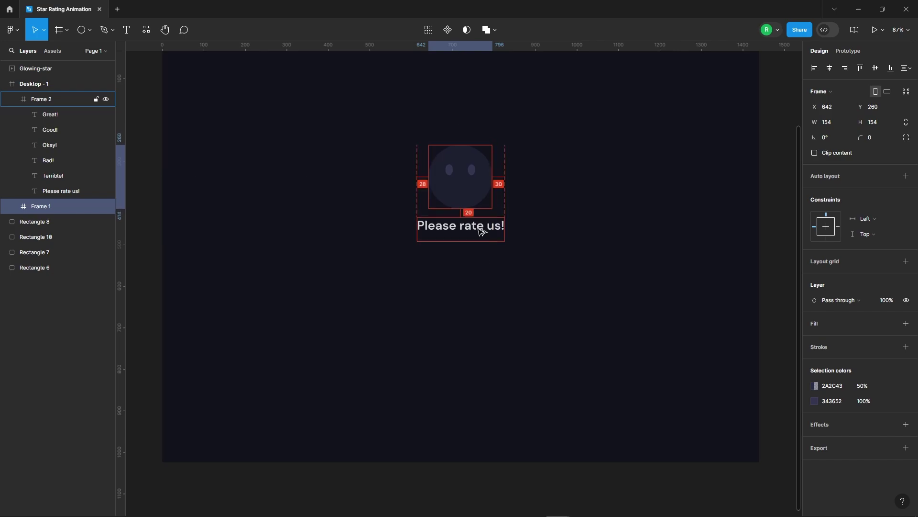
click(549, 221)
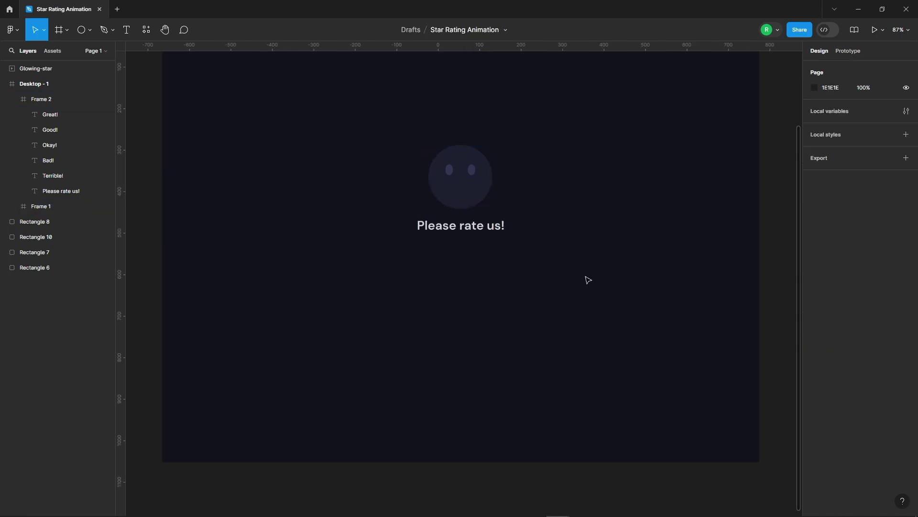
- Align the face frame and the text frame on their horizontal centers
drag(407, 126, 548, 281)
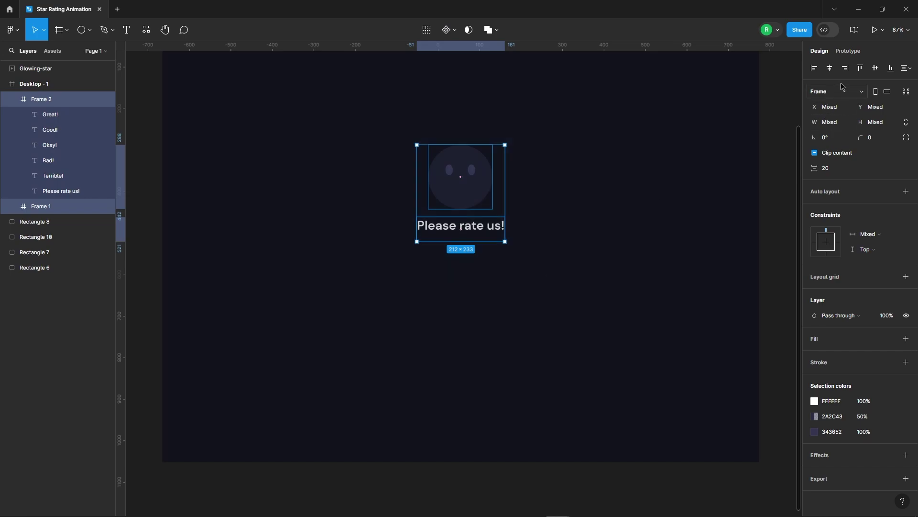
click(831, 70)
click(532, 205)
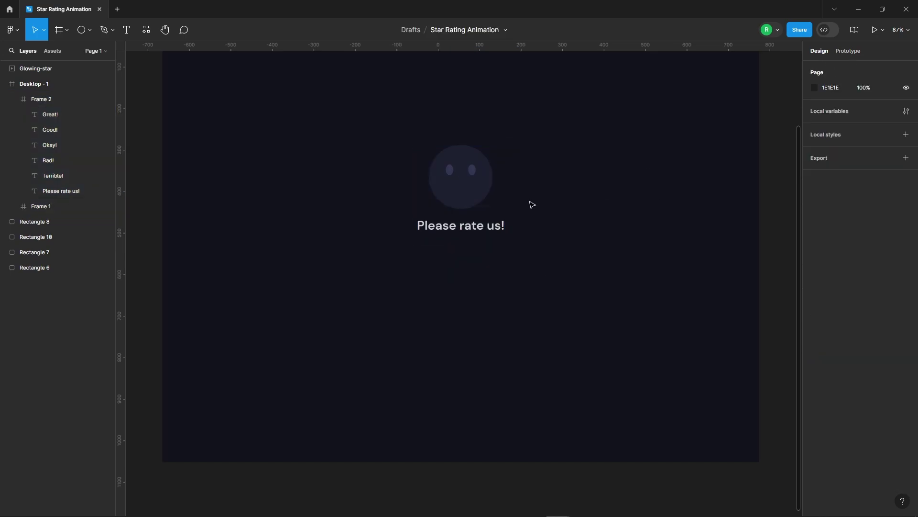
- Search for "star" in the Iconify plugin and place the iconamoon:star-fill icon in Desktop - 1 below the text
click(144, 32)
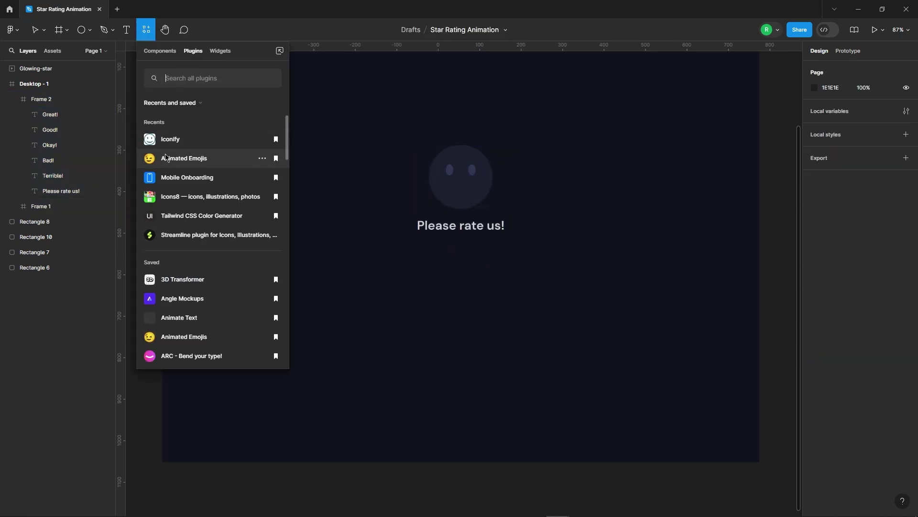
click(200, 143)
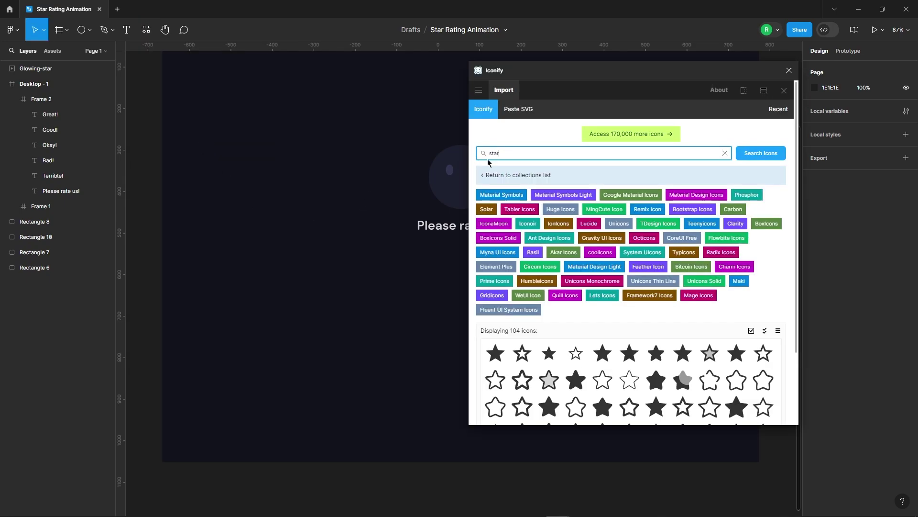
scroll(602, 305, down, 2)
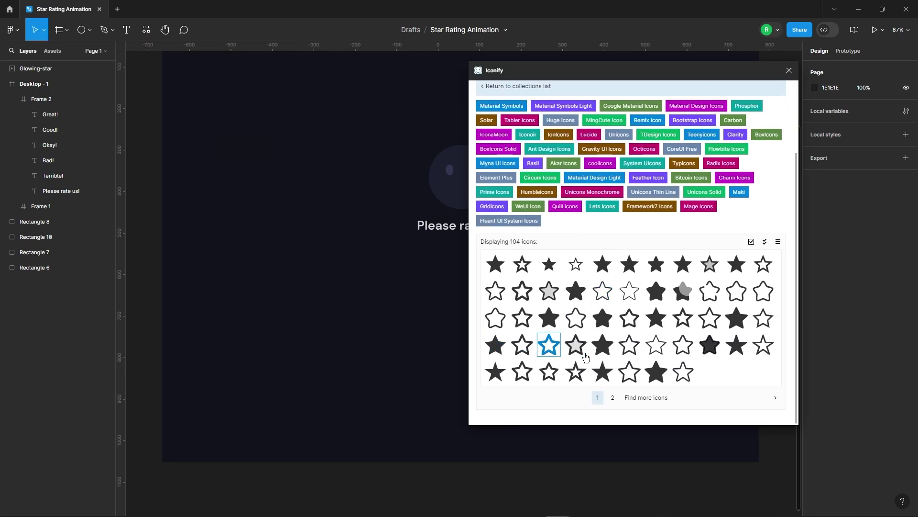
drag(378, 336, 363, 325)
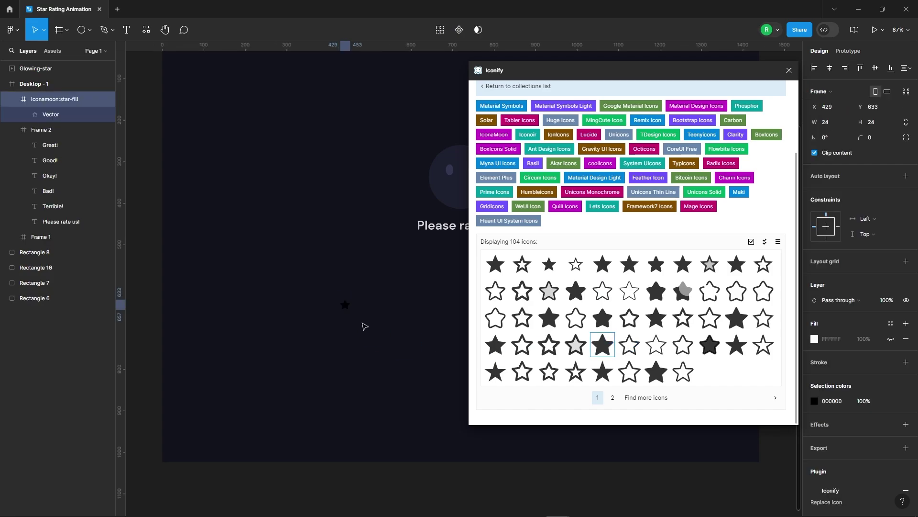
click(789, 70)
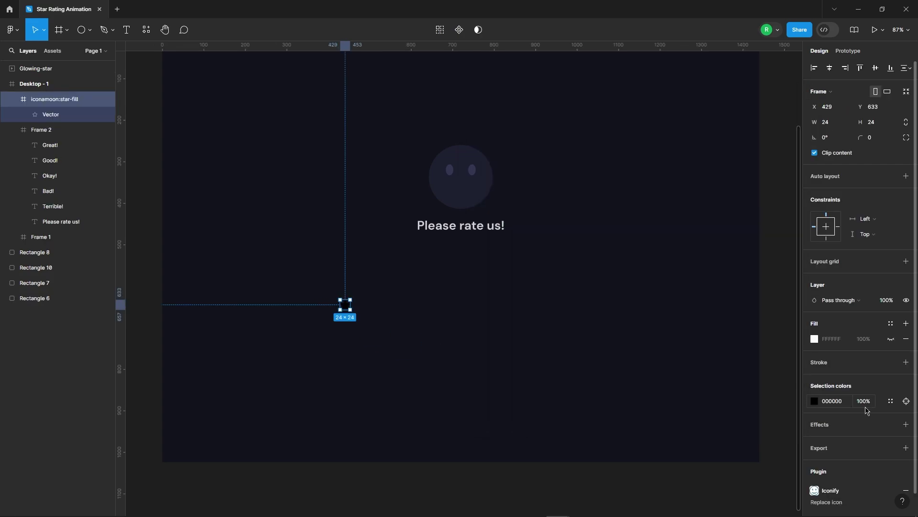
- Recolor the star icon to 2A2C43 by sampling the greyish-purple swatch above Desktop - 1
click(816, 406)
click(702, 402)
scroll(508, 263, up, 4)
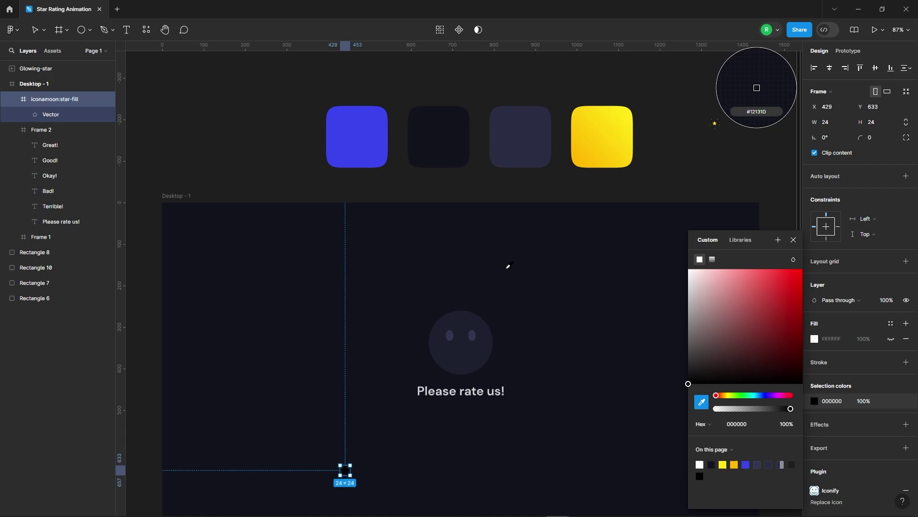
click(522, 145)
- Resize the star icon to 85 × 85
scroll(478, 311, down, 3)
click(434, 338)
scroll(303, 344, up, 5)
click(378, 290)
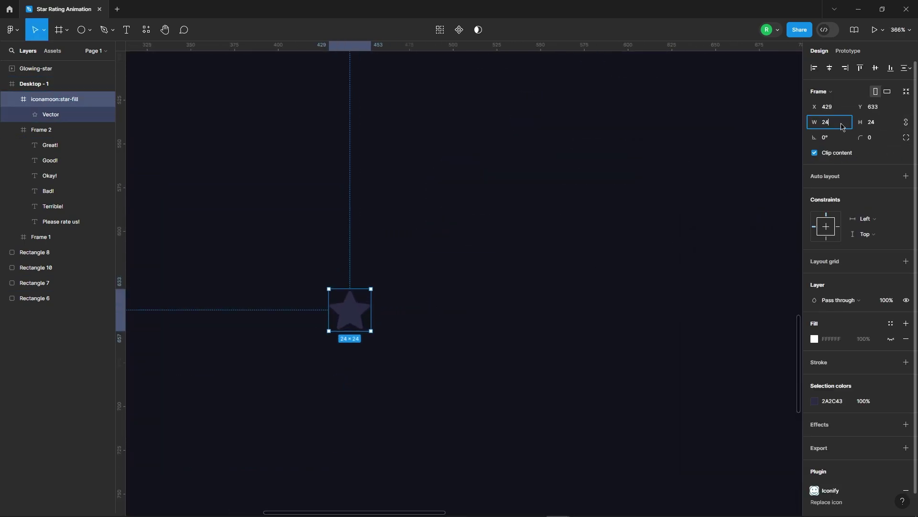
key(Return)
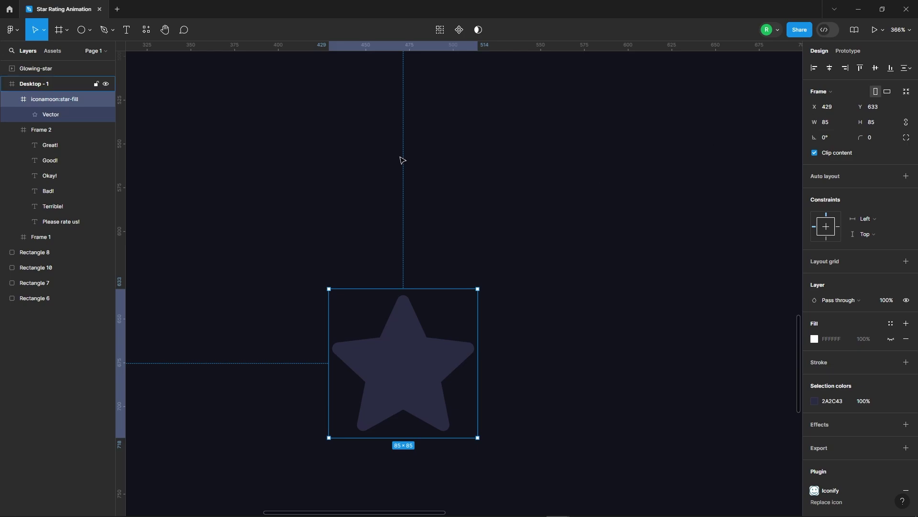
- Duplicate the star horizontally to make a row of five evenly spaced stars
scroll(383, 163, down, 3)
click(469, 255)
scroll(470, 255, down, 3)
click(352, 271)
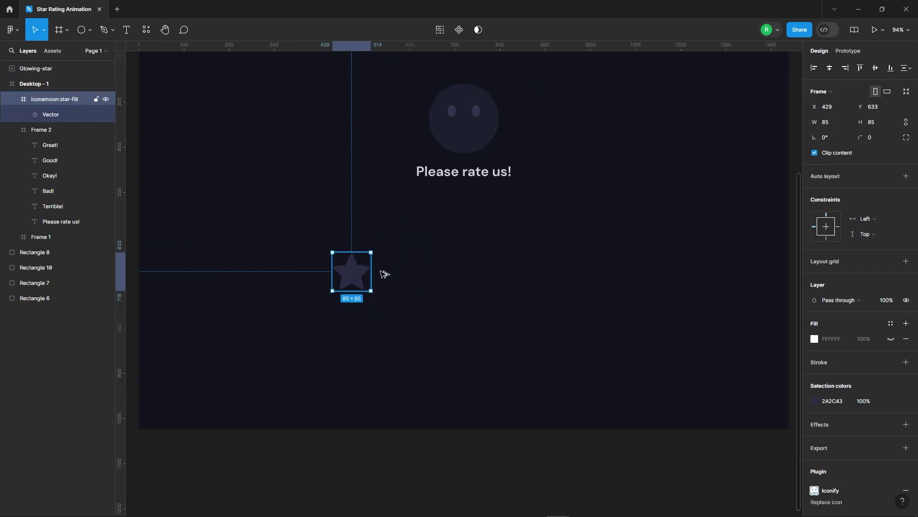
drag(353, 275, 407, 275)
key(ctrl+d)
key(ctrl+d)
key(ctrl+d)
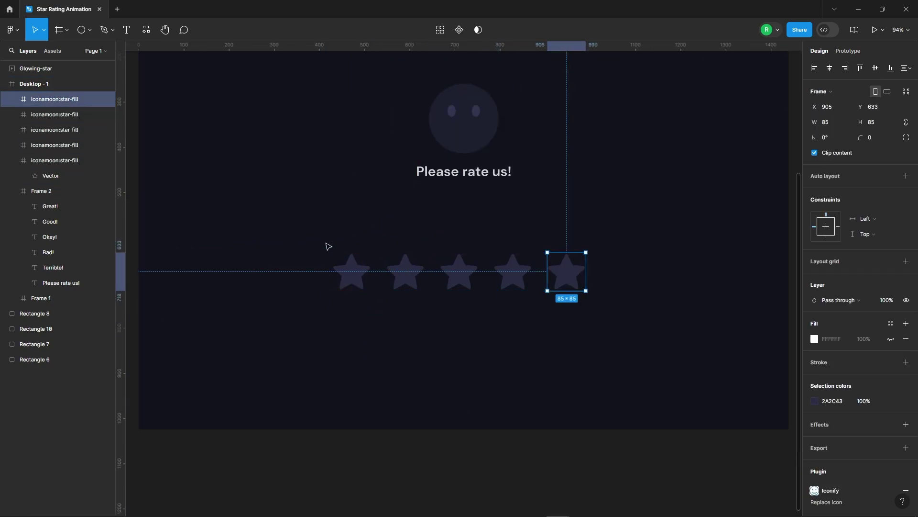
- Set the horizontal spacing between the five stars to 25
drag(299, 218, 635, 326)
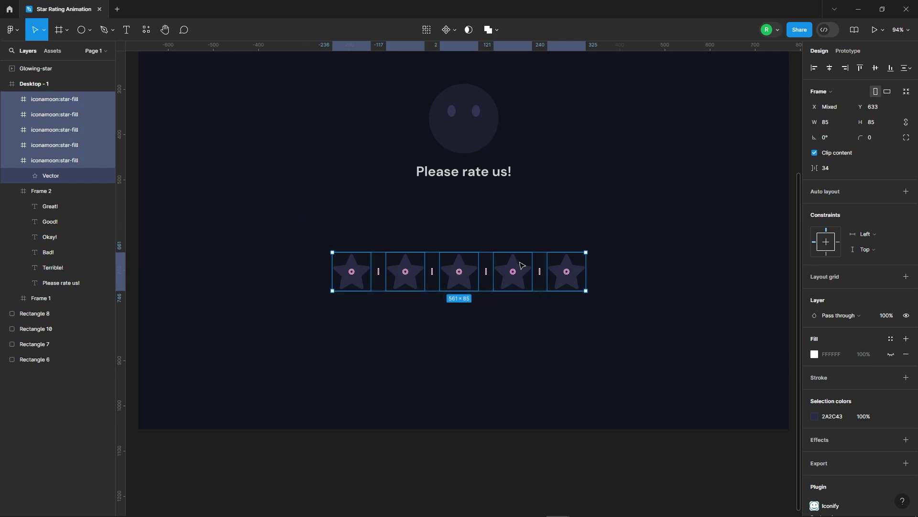
click(829, 172)
text(25)
key(Return)
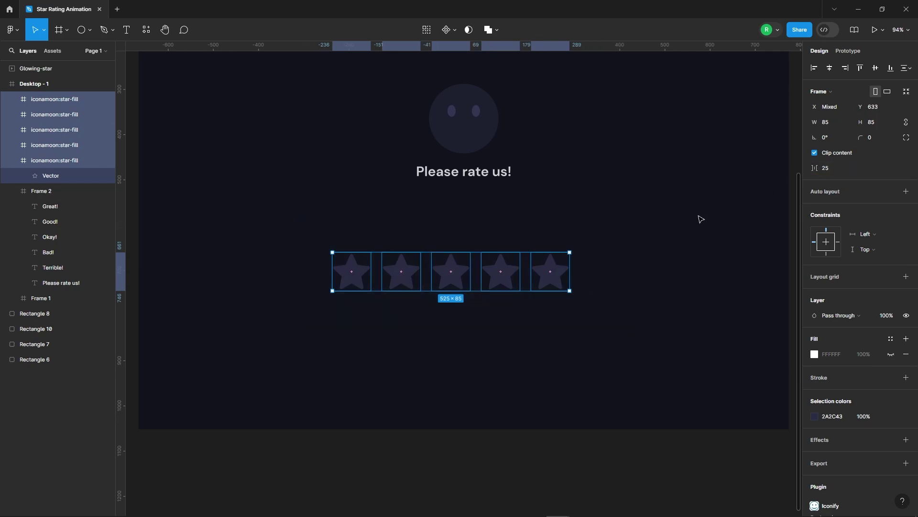
- Group the five stars in Desktop - 1
click(611, 310)
drag(295, 220, 630, 340)
right_click(510, 285)
click(533, 289)
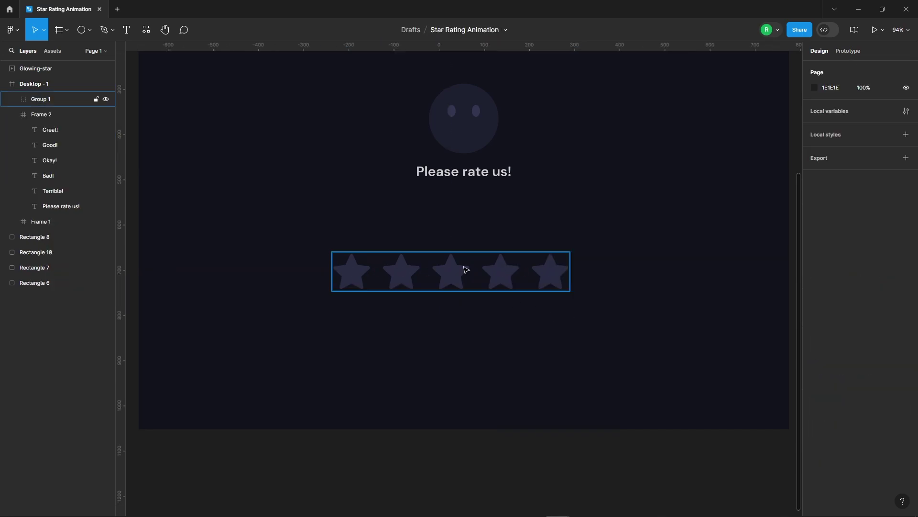
click(334, 121)
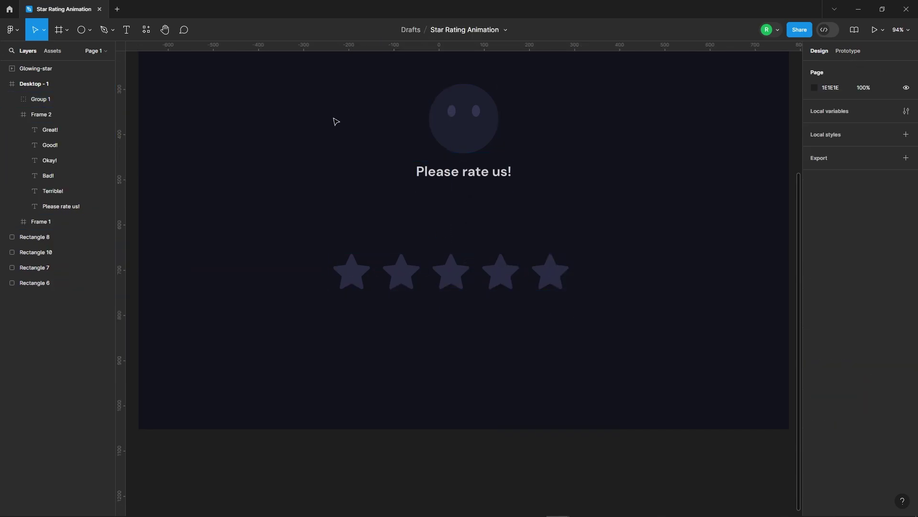
- Align the face, the rating text and the star group on their horizontal centers
drag(337, 76, 568, 336)
click(829, 67)
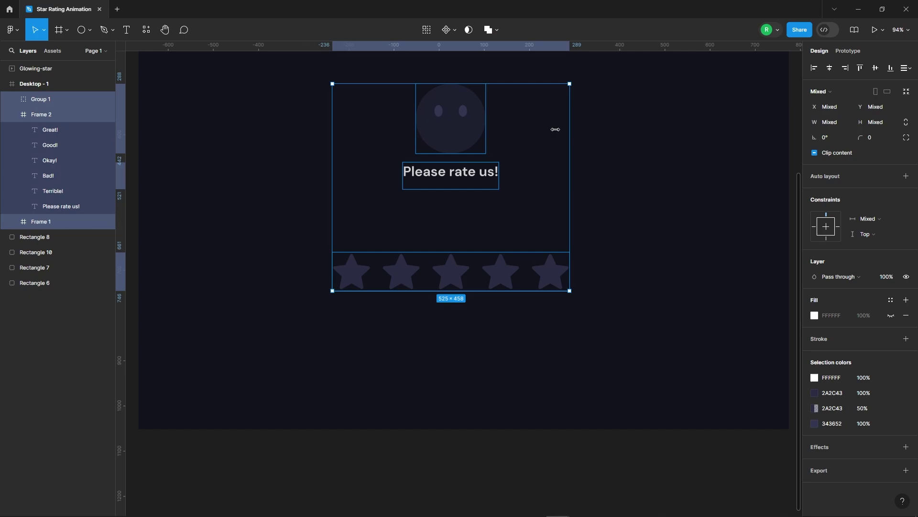
click(636, 139)
- Move the star group straight up, closer to the "Please rate us!" text
click(457, 272)
drag(468, 275, 467, 234)
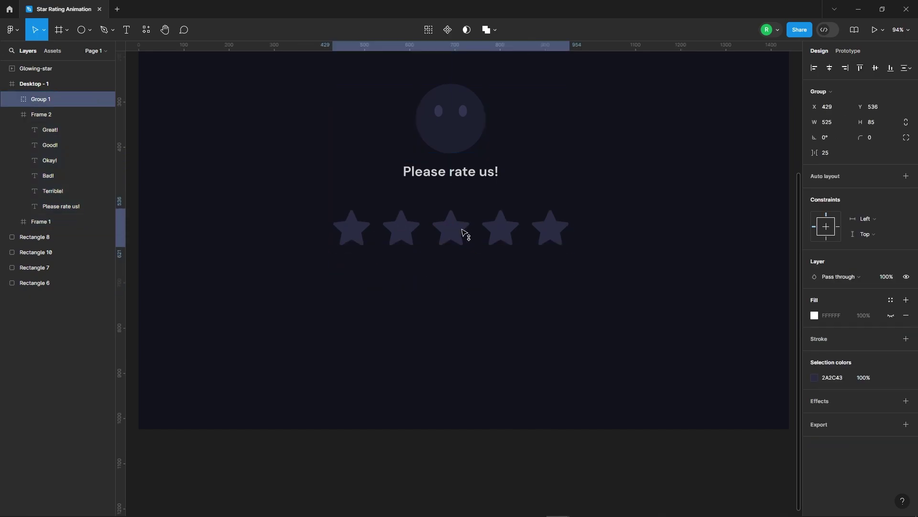
click(474, 173)
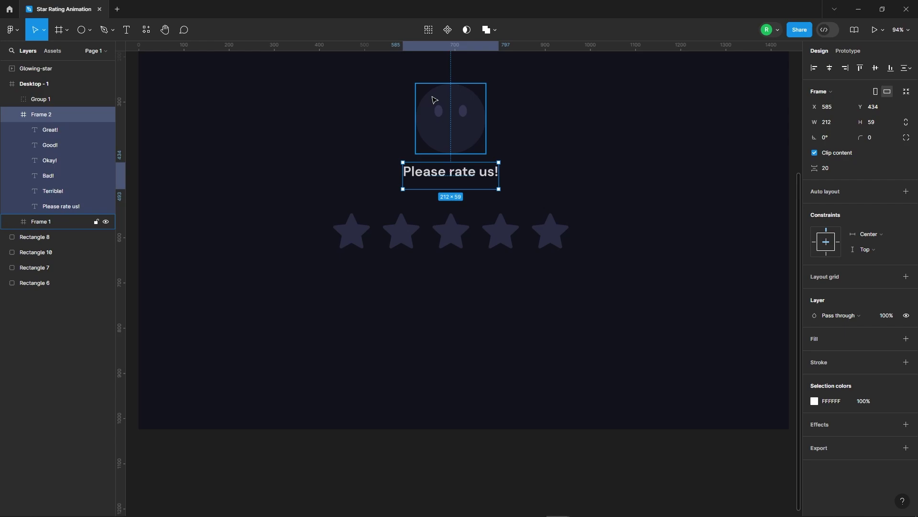
click(556, 137)
- Wrap the face, the rating text and the star group together in one new frame
drag(309, 73, 564, 253)
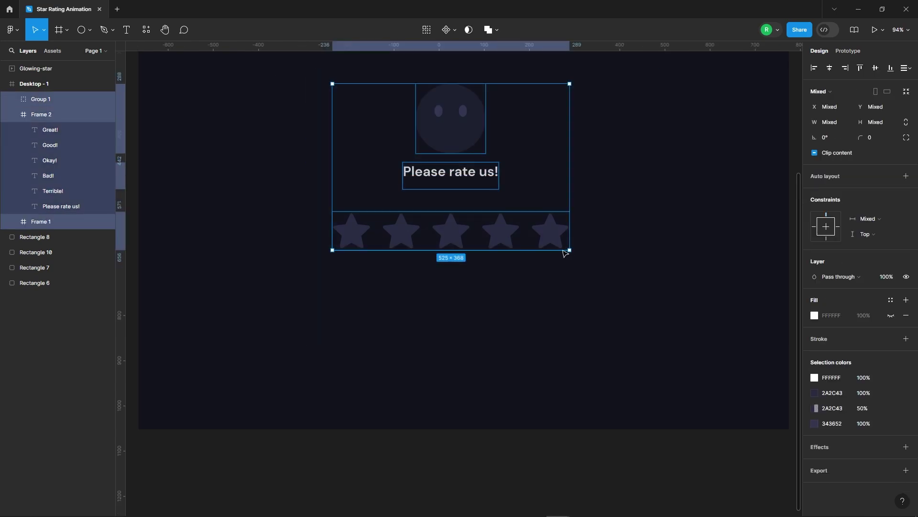
scroll(581, 170, up, 1)
right_click(449, 140)
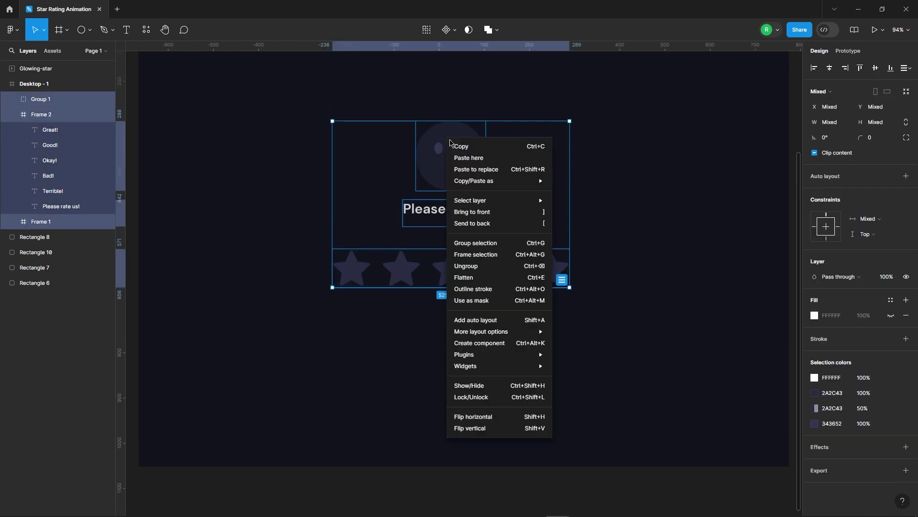
click(472, 255)
click(623, 214)
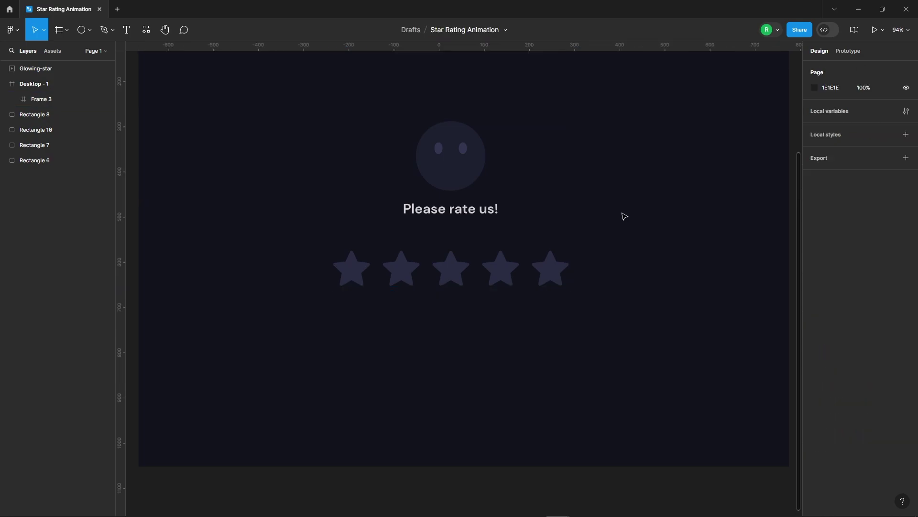
click(455, 263)
click(616, 222)
- Move the new frame out of Desktop - 1 onto the empty canvas beside it, at about X 928, Y 125
scroll(293, 248, down, 5)
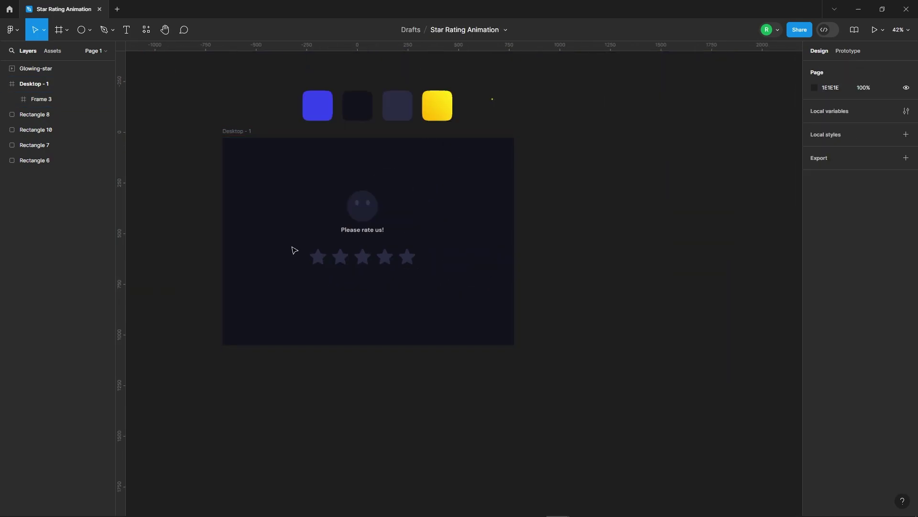
click(385, 210)
drag(382, 213, 620, 184)
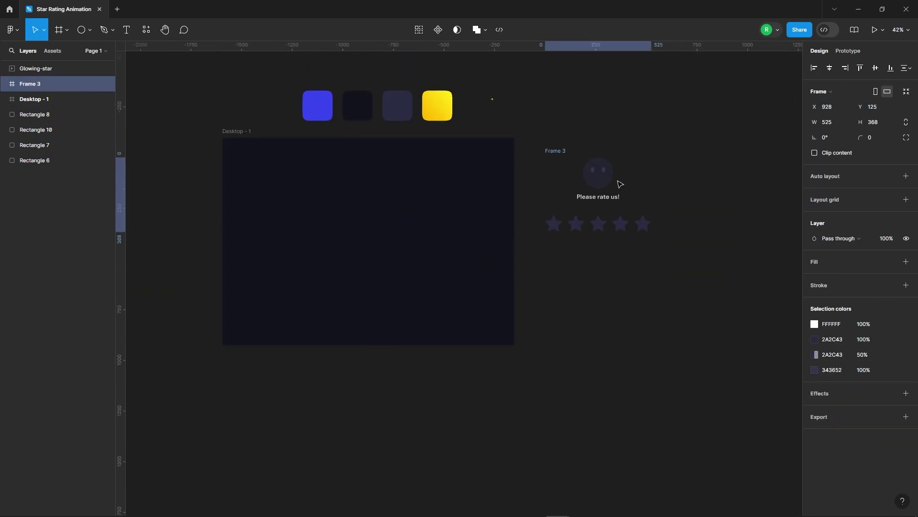
click(722, 173)
- Turn Frame 3 into a component and add a second variant to it
click(569, 152)
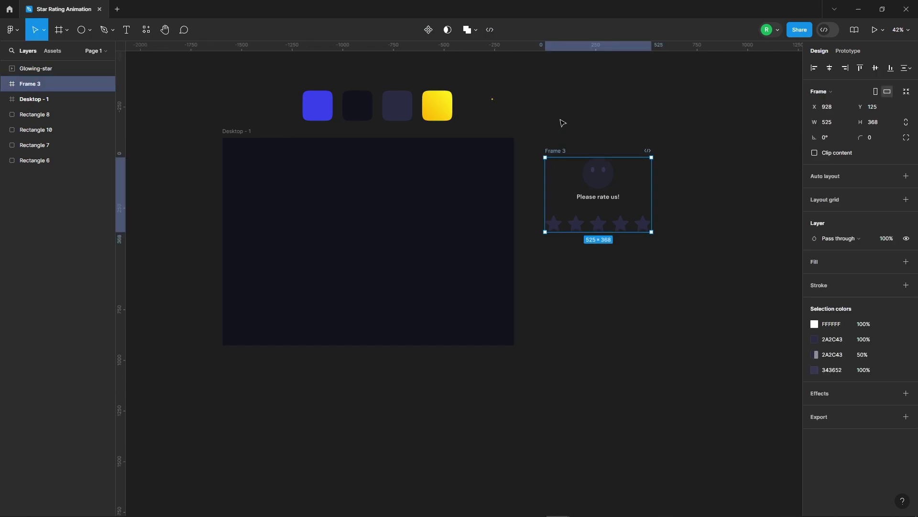
click(427, 31)
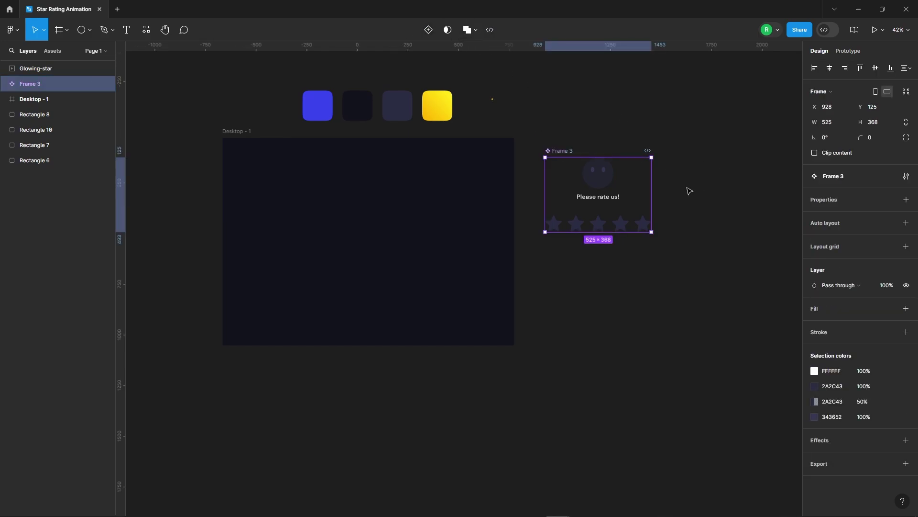
scroll(689, 191, up, 4)
click(428, 29)
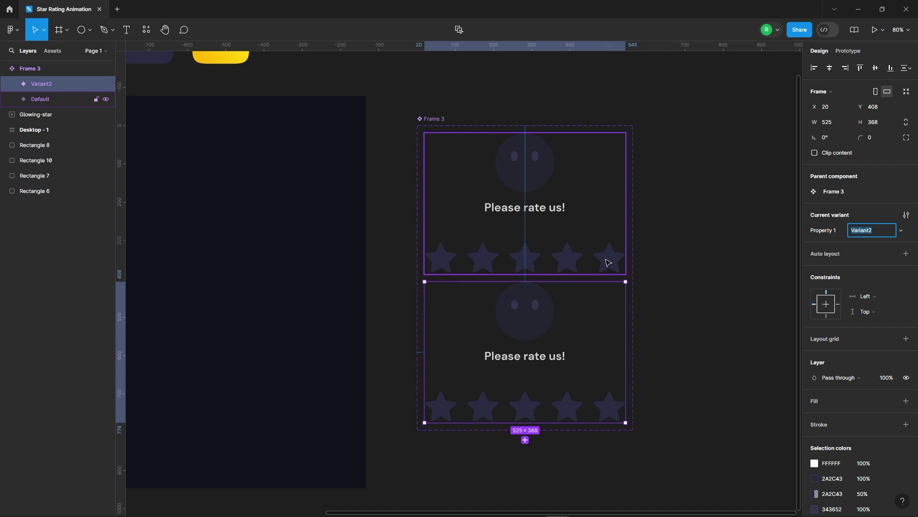
click(664, 210)
scroll(656, 384, up, 3)
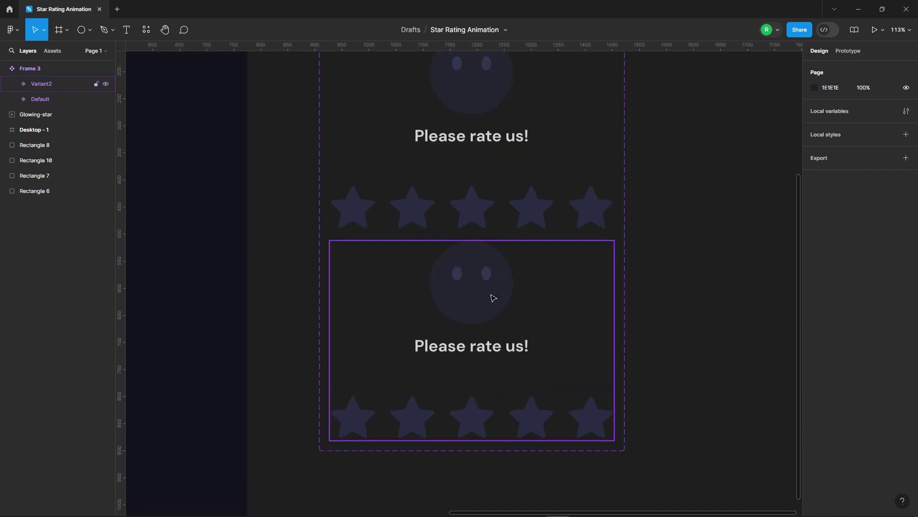
- Scale the blank face Vector in Variant2 down to 10 × 10 around its center
click(489, 297)
click(488, 286)
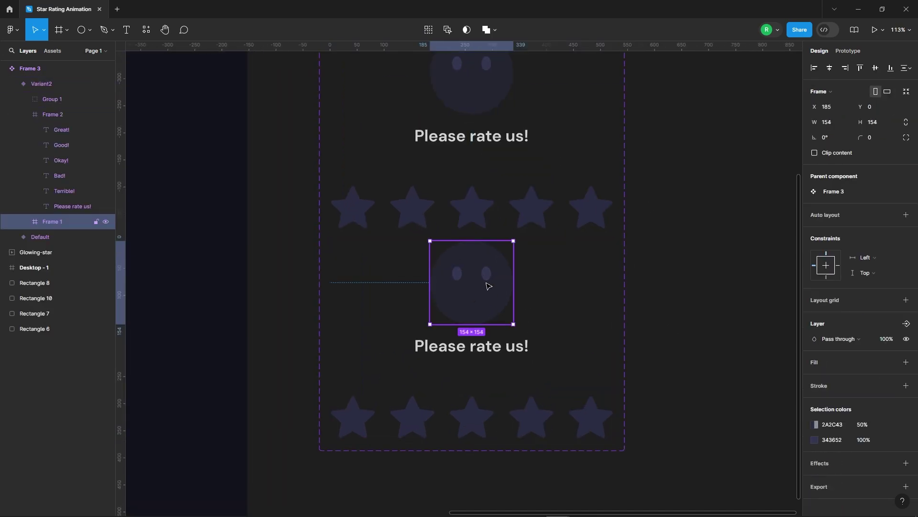
click(24, 222)
click(60, 314)
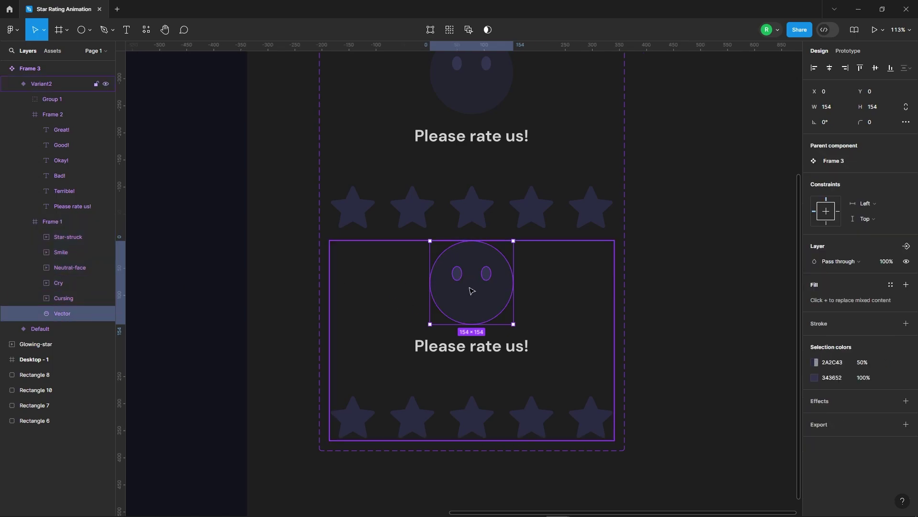
click(41, 34)
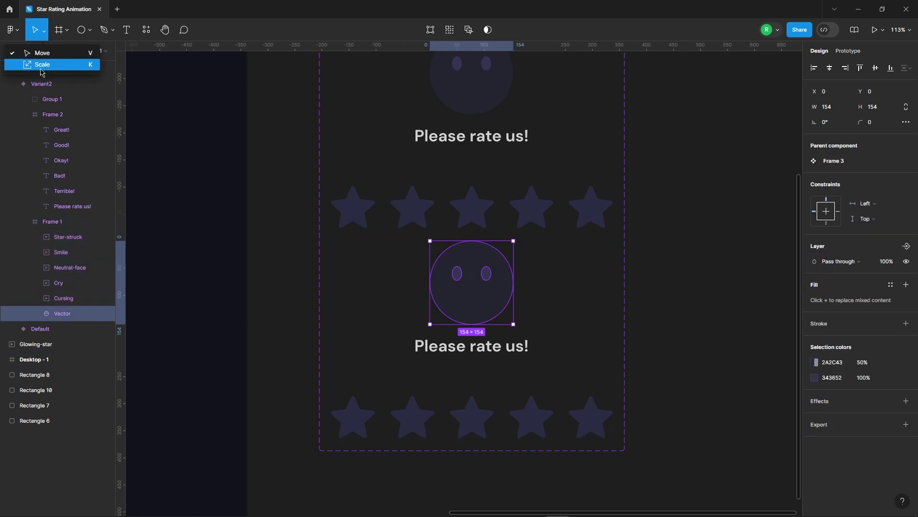
click(43, 72)
scroll(508, 297, up, 3)
drag(517, 272, 463, 271)
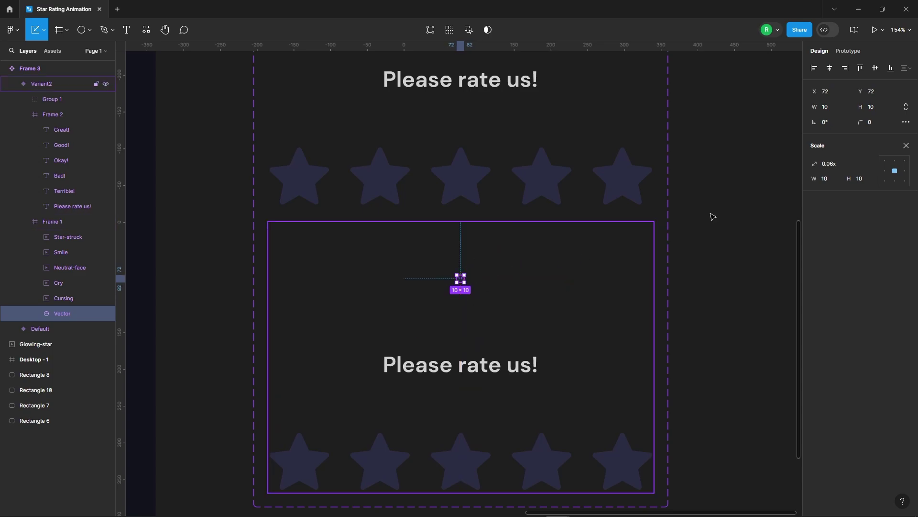
click(906, 145)
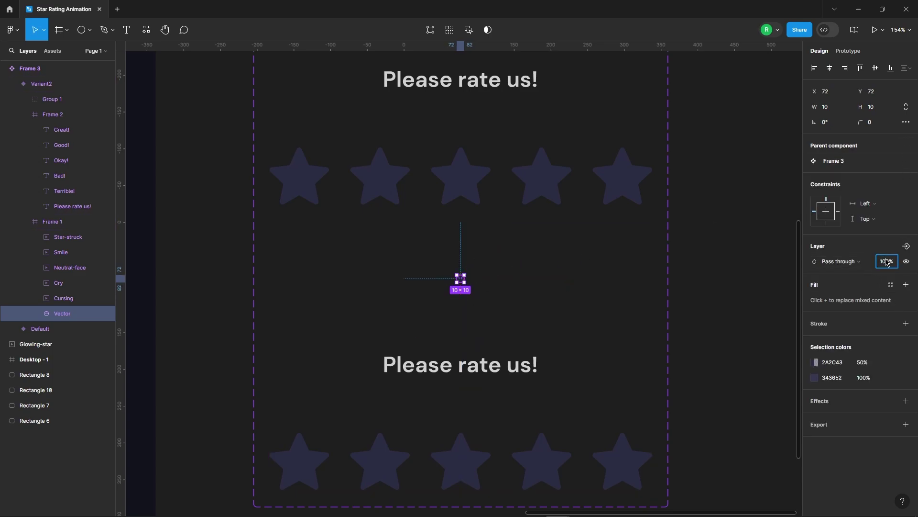
- Set the opacity of the shrunken face Vector in Variant2 to 0%
click(890, 267)
text(0)
key(Return)
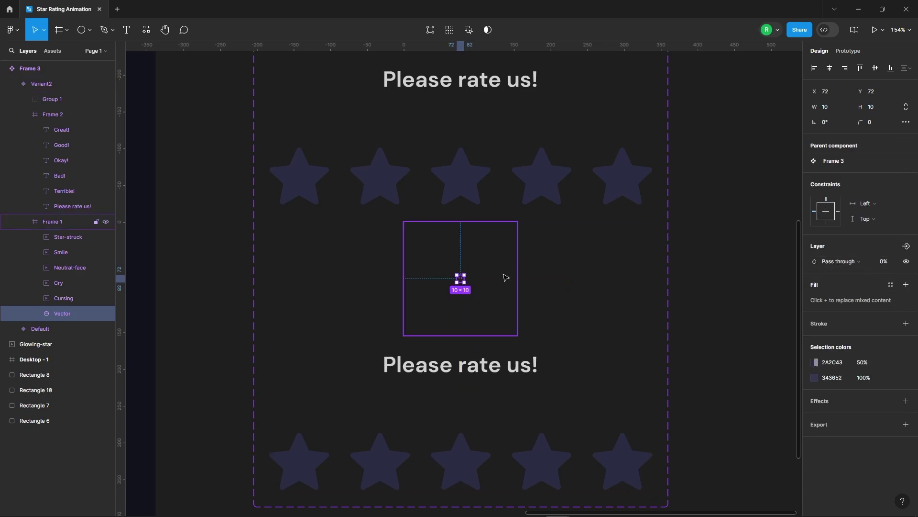
- Scale the Cursing GIF in Variant2 up to 164 × 164 around its center
click(65, 300)
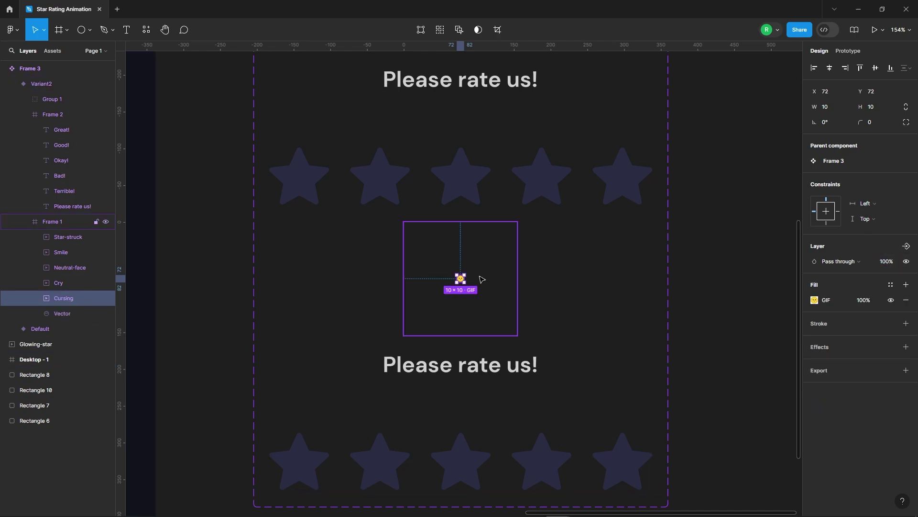
click(44, 29)
click(51, 67)
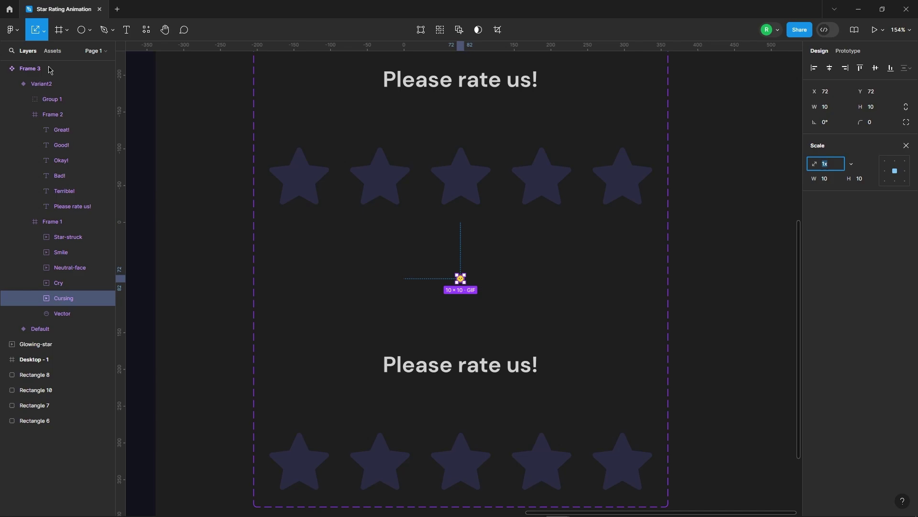
drag(466, 280, 518, 270)
scroll(518, 269, up, 6)
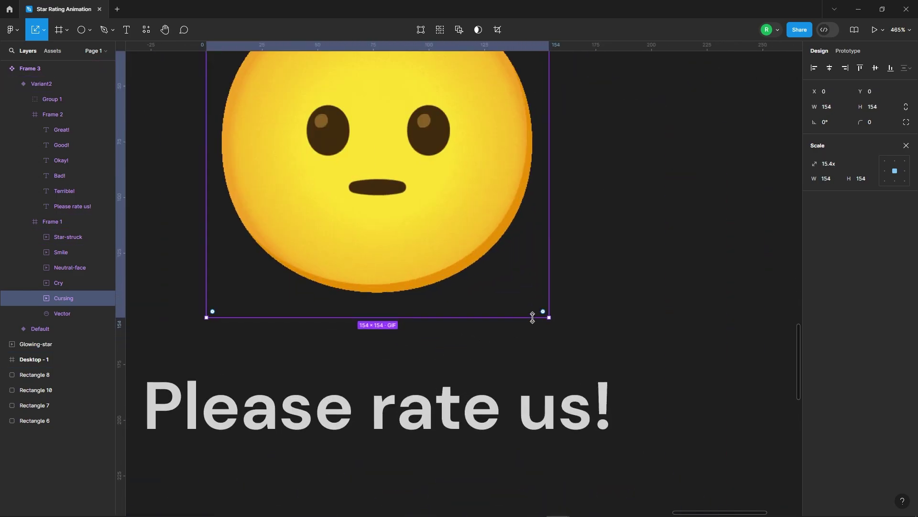
drag(532, 317, 530, 328)
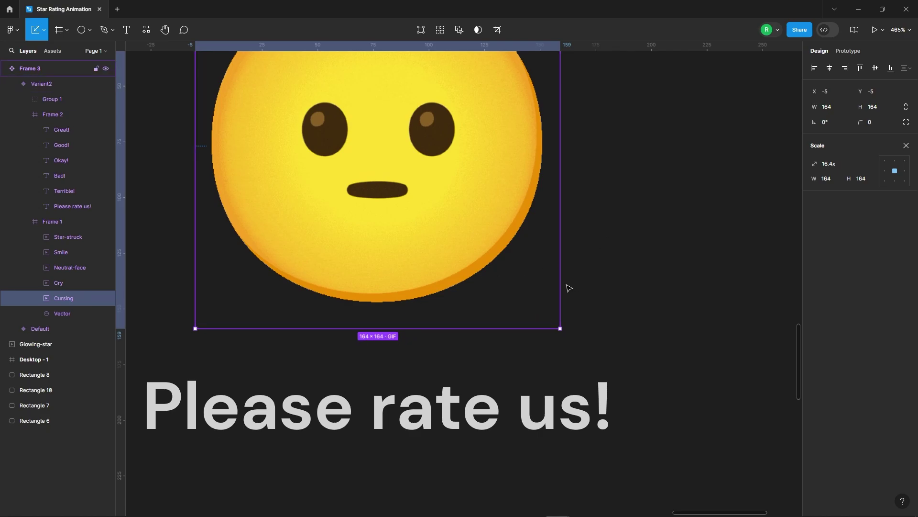
scroll(476, 271, down, 6)
click(660, 239)
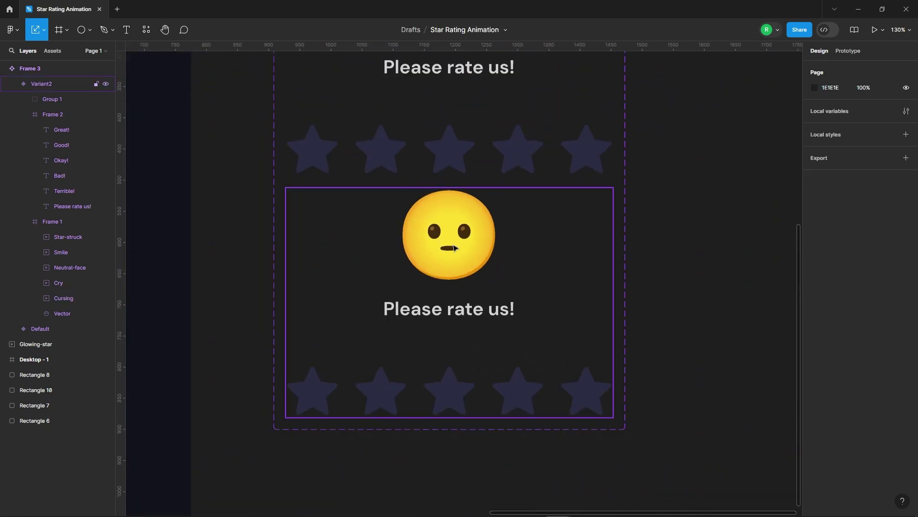
click(457, 219)
click(652, 254)
- Shift all the rating words in Variant2's text frame upward together so "Terrible!" replaces "Please rate us!"
click(437, 314)
click(66, 136)
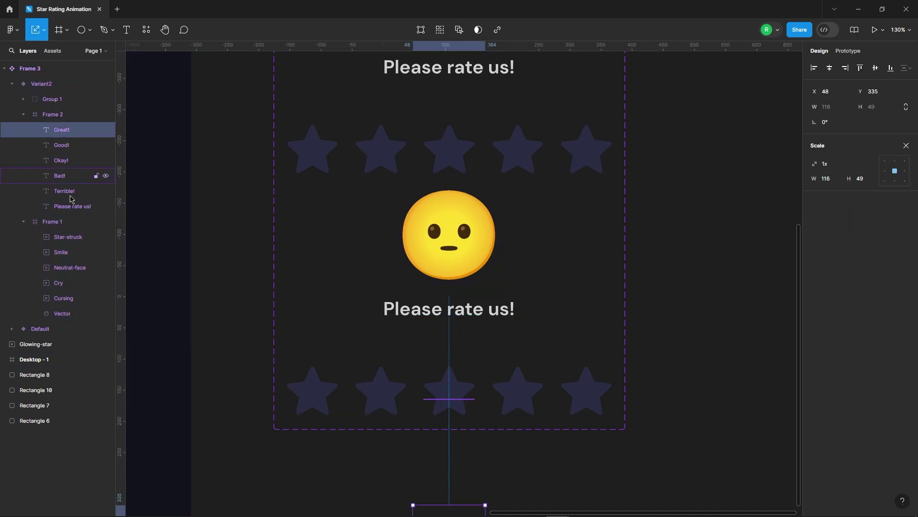
shift+click(72, 206)
drag(491, 388, 493, 348)
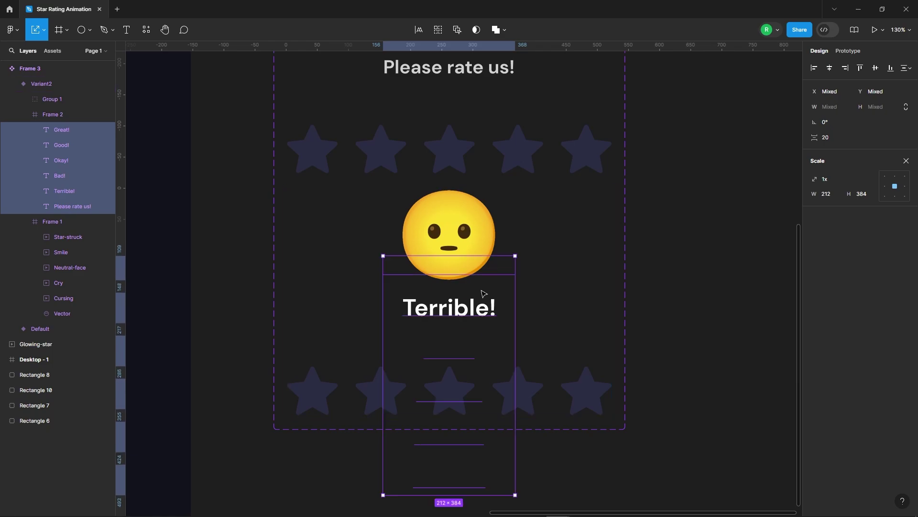
scroll(467, 304, up, 5)
click(430, 261)
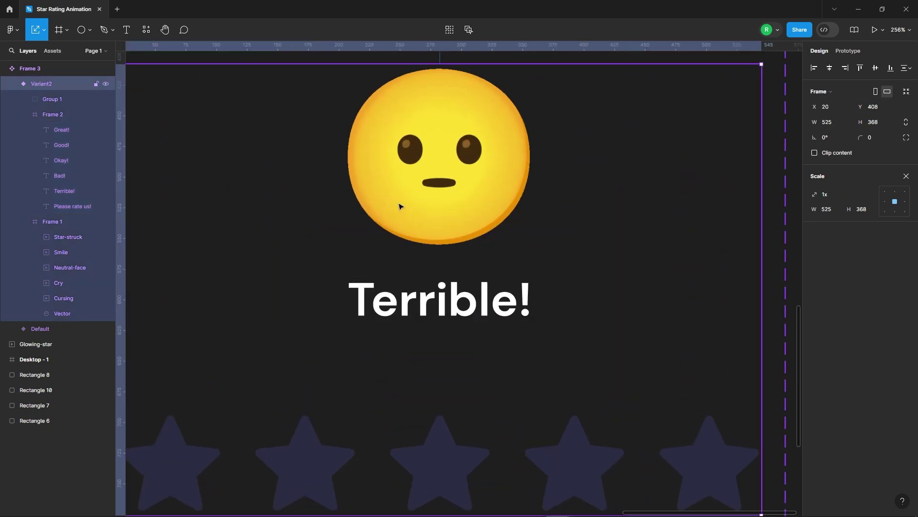
scroll(563, 217, down, 5)
click(654, 260)
click(531, 261)
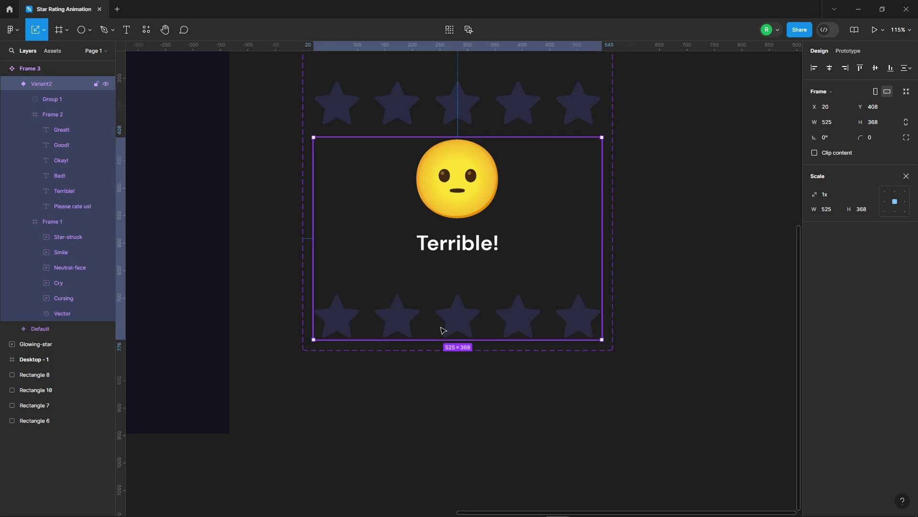
- Add auto layout to the Frame 3 component set and set the vertical spacing between variants to 51
scroll(443, 330, down, 5)
click(629, 290)
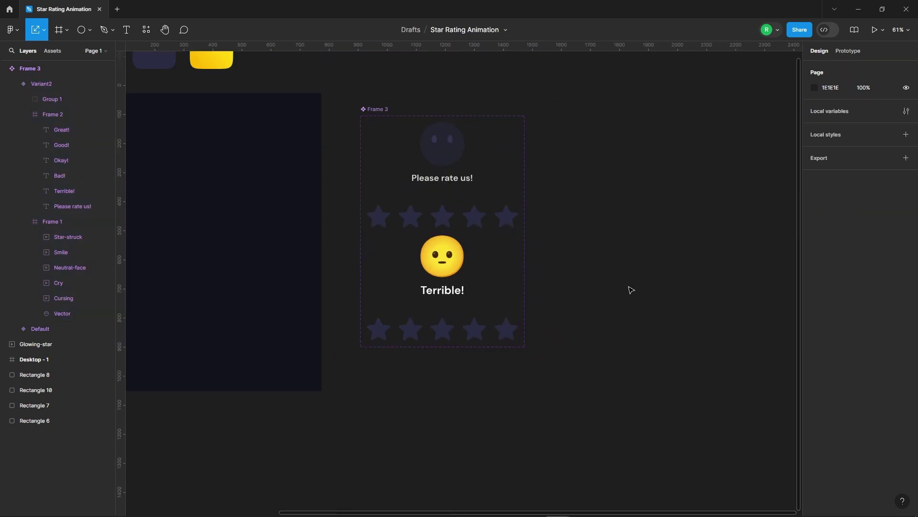
click(377, 109)
click(908, 178)
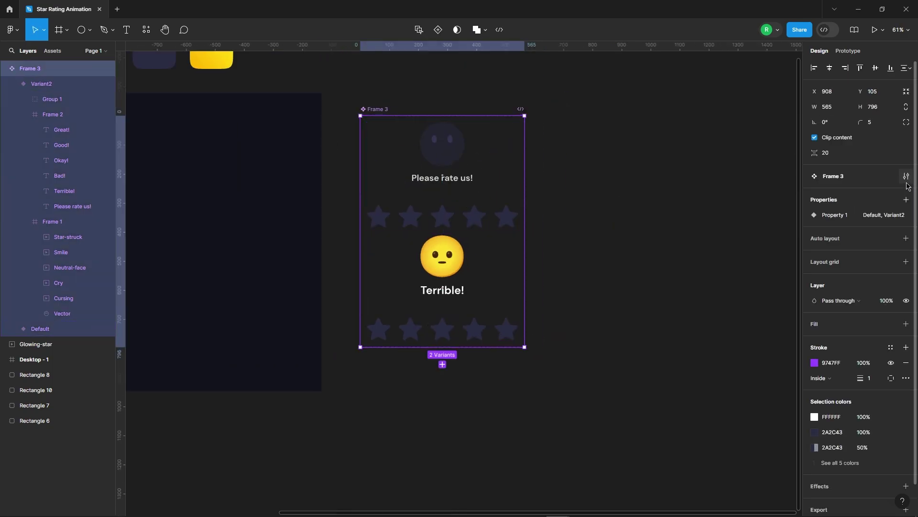
key(shift+a)
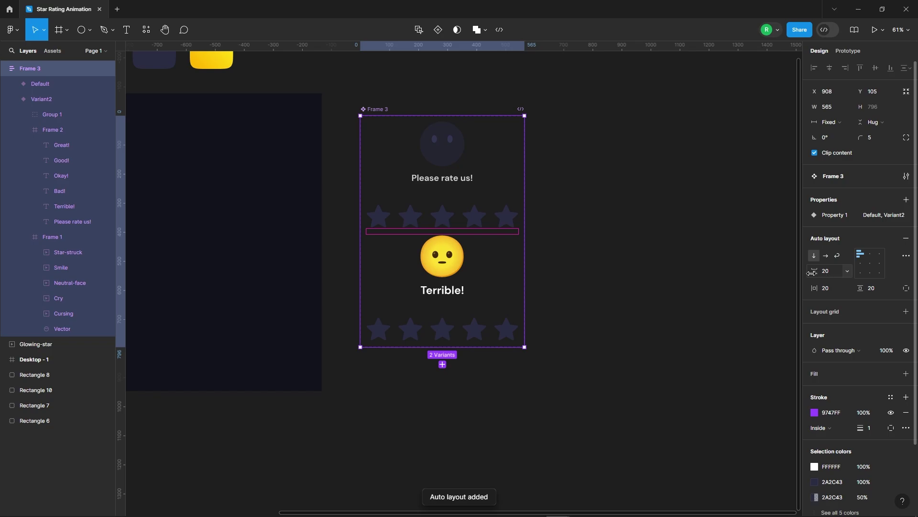
drag(813, 270, 826, 270)
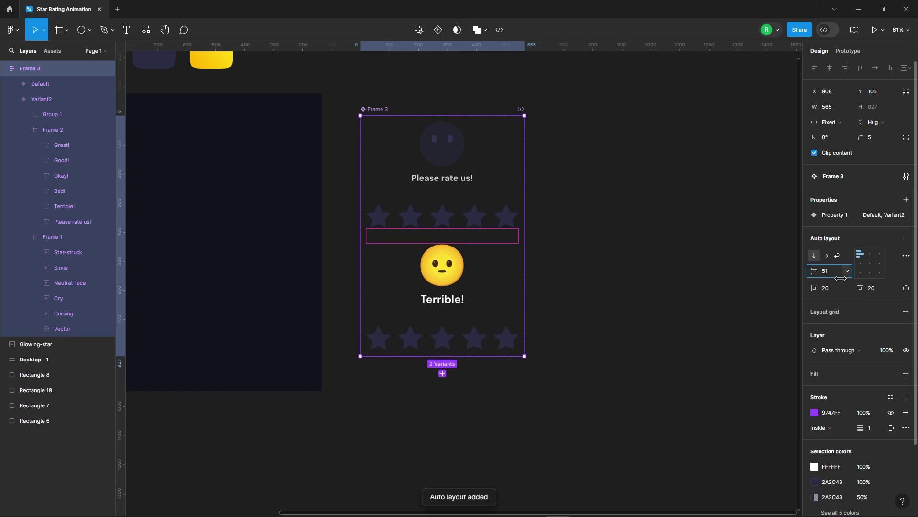
click(641, 210)
click(453, 319)
click(596, 275)
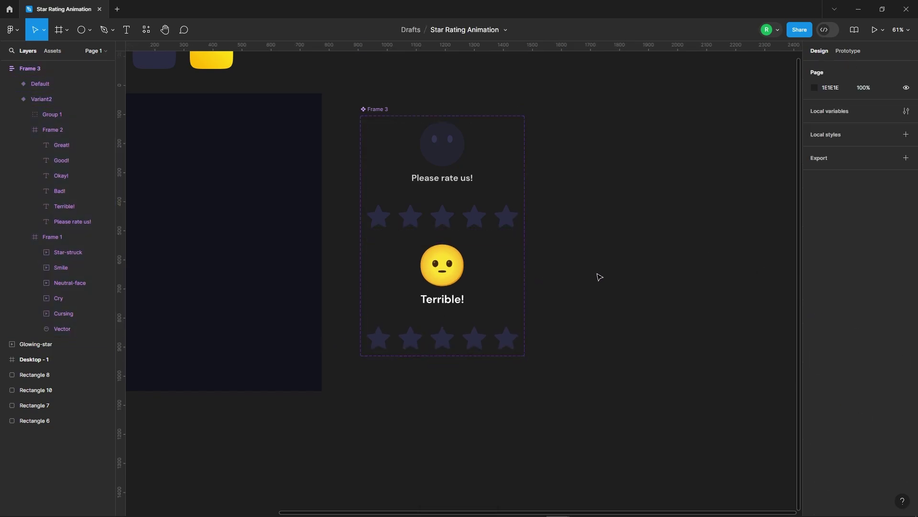
- Add a third variant to Frame 3 based on the "Terrible!" variant
scroll(588, 280, down, 1)
click(445, 285)
click(443, 354)
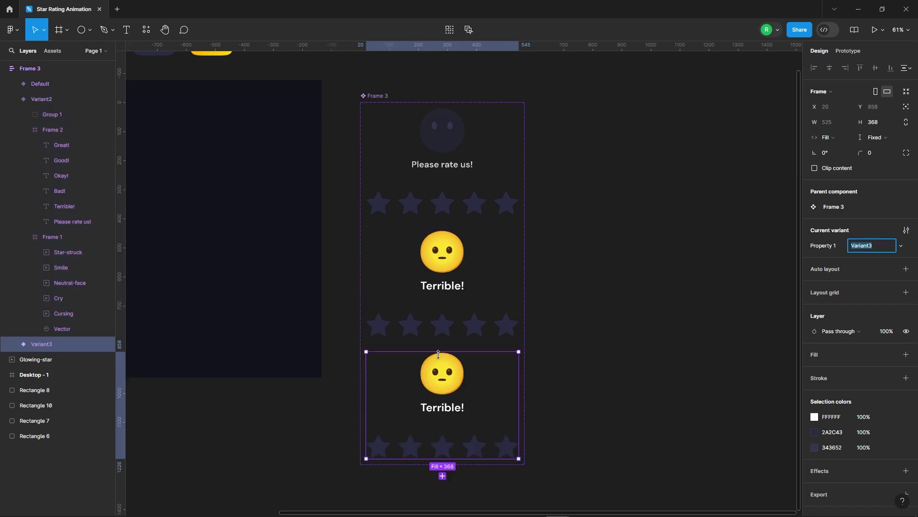
- Scale the Cursing GIF in Variant3 down to 10 × 10 around its center and set its layer opacity to 0%
scroll(406, 254, down, 3)
click(596, 339)
ctrl+scroll(469, 311, up, 5)
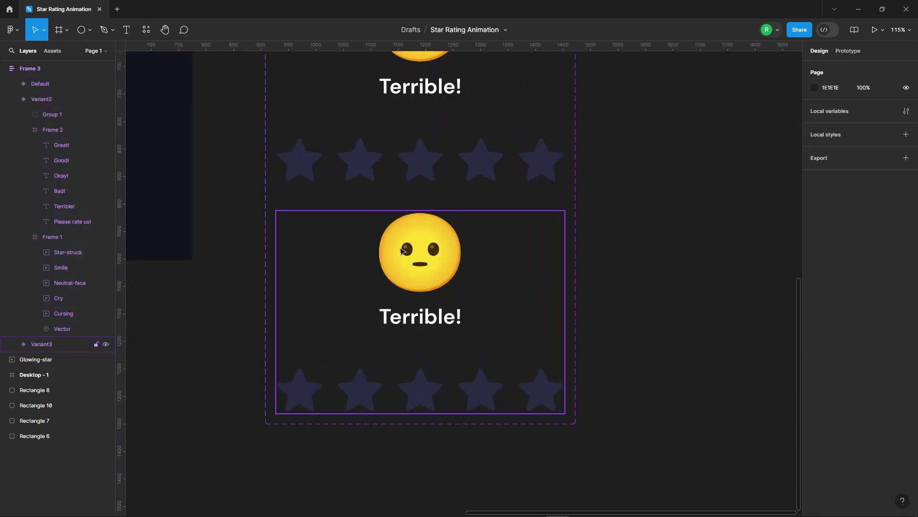
click(416, 261)
click(416, 261)
scroll(81, 247, down, 3)
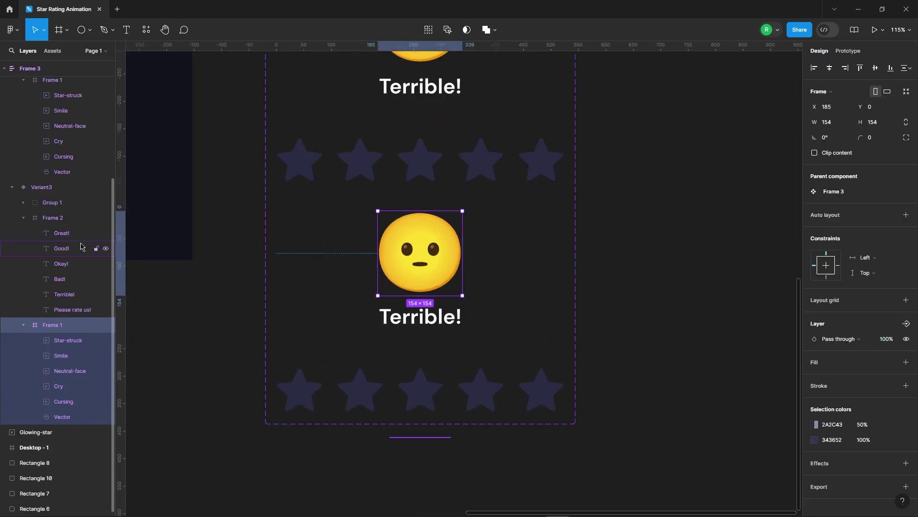
click(64, 404)
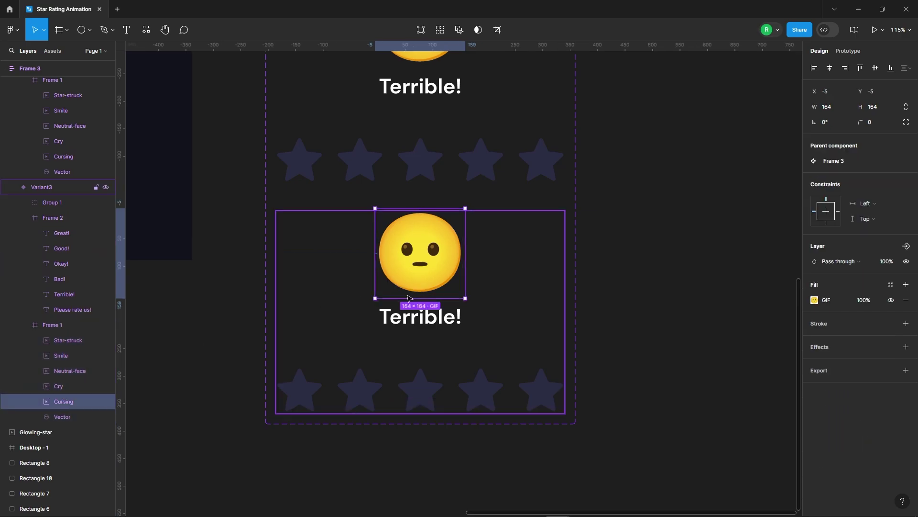
key(k)
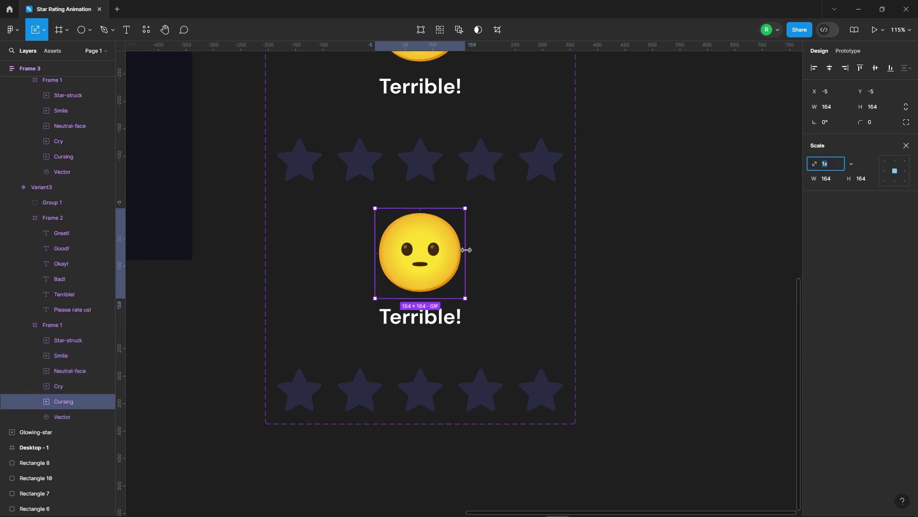
drag(466, 250, 426, 259)
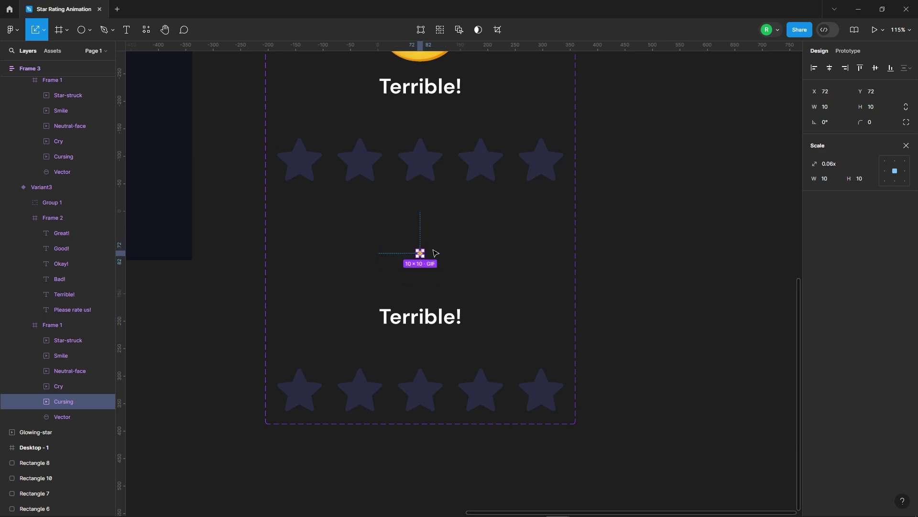
click(908, 148)
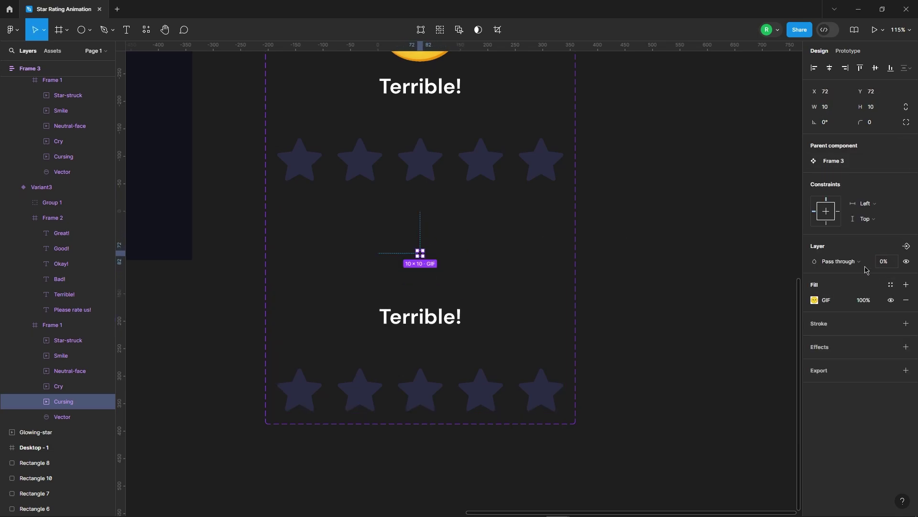
- Set the Cry GIF's opacity in Variant3 to 100% and scale it up to 164 × 164 around its center
click(60, 386)
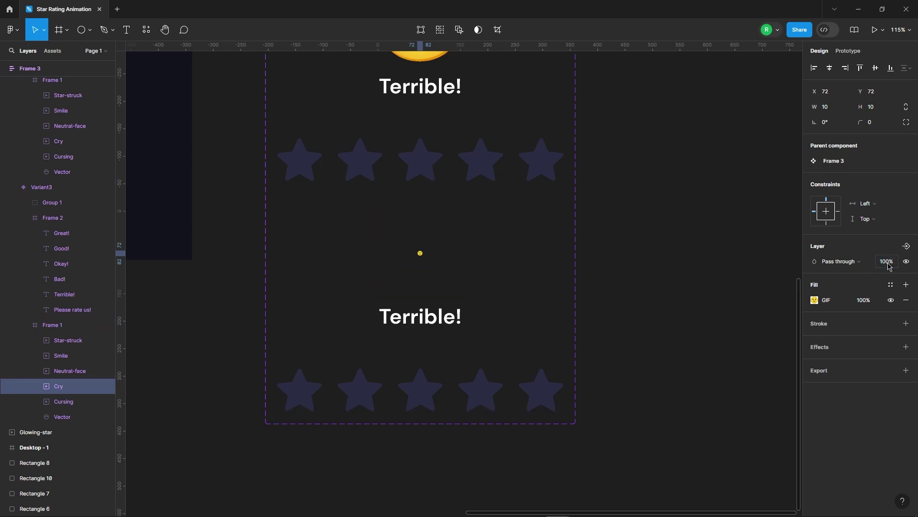
click(45, 30)
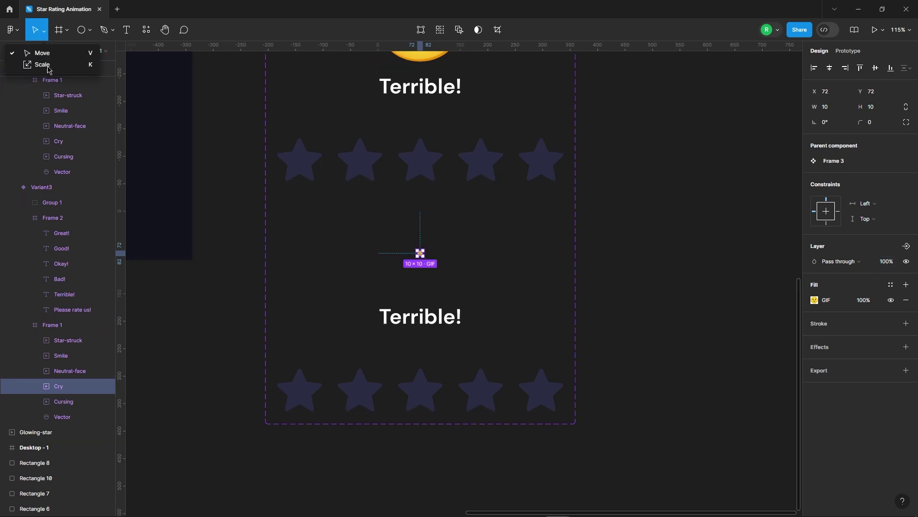
click(36, 63)
scroll(421, 253, up, 5)
drag(425, 239, 497, 225)
scroll(623, 242, down, 5)
click(623, 242)
- Shift all the rating words in Variant3's text frame upward together so "Bad!" replaces "Terrible!"
click(432, 287)
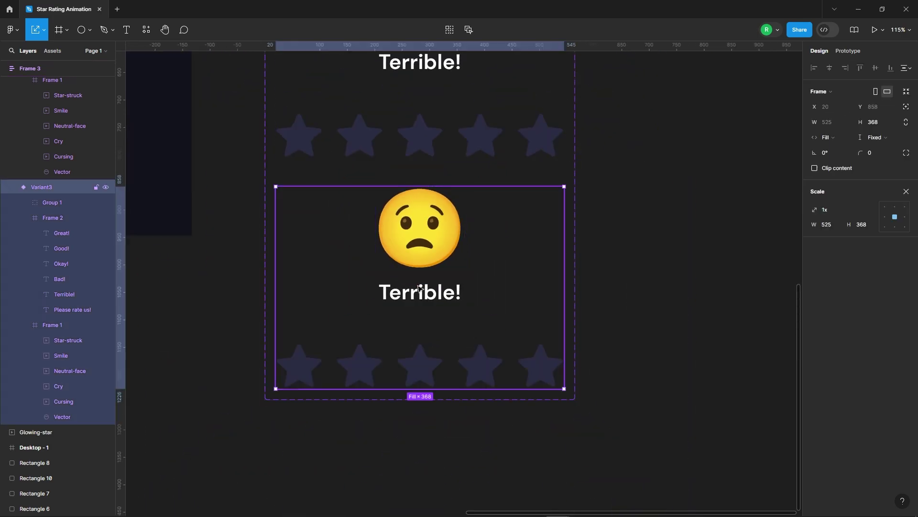
double_click(432, 287)
click(62, 233)
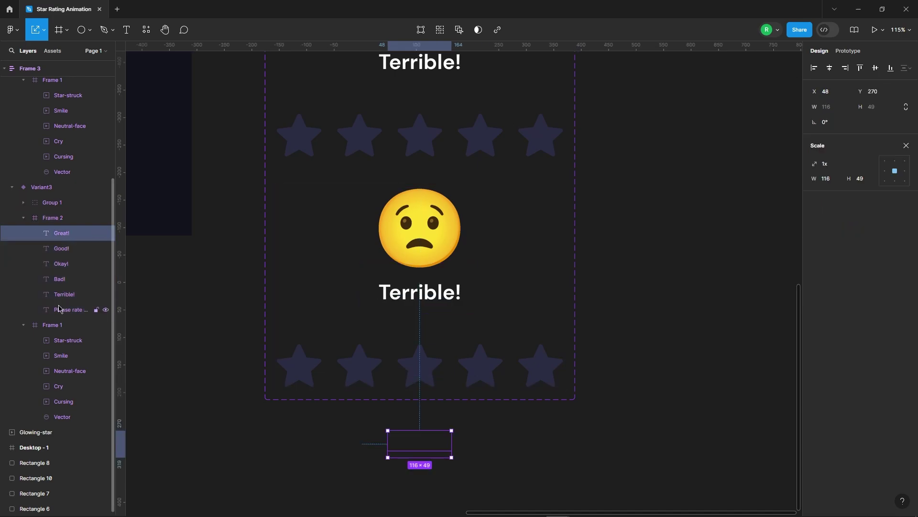
shift+click(58, 308)
drag(451, 334, 461, 300)
click(660, 254)
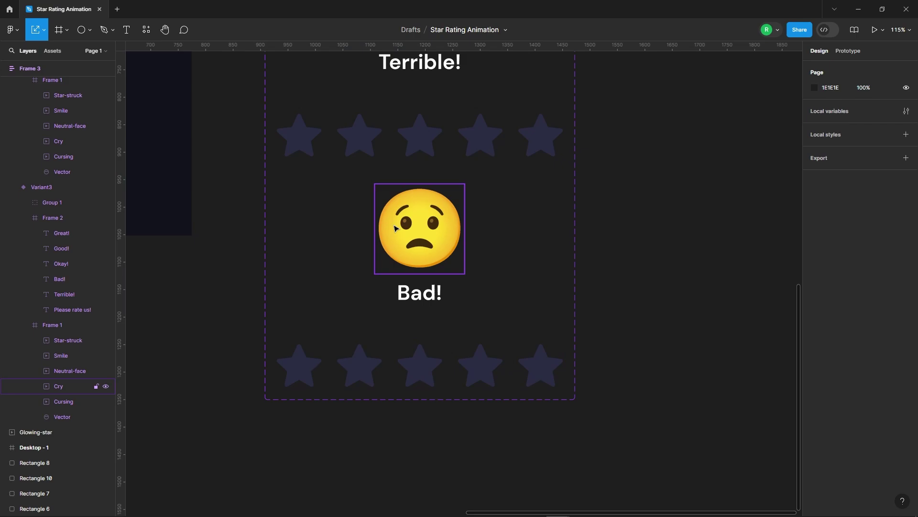
- Add a fourth variant to Frame 3 based on the "Bad!" variant
scroll(609, 254, down, 6)
click(516, 268)
scroll(516, 268, up, 3)
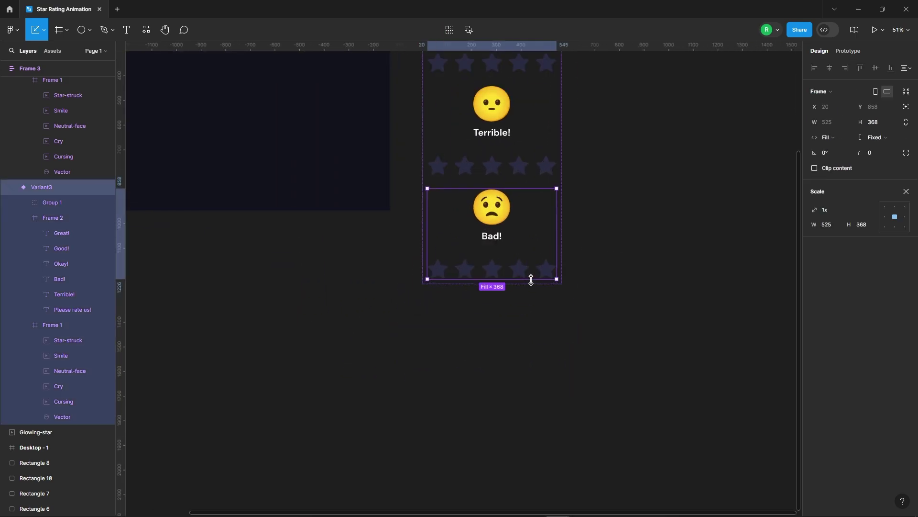
click(493, 297)
click(586, 336)
- Scale the Cry GIF in Variant4 down to 10 × 10 around its center and set its layer opacity to 0%
scroll(536, 374, up, 5)
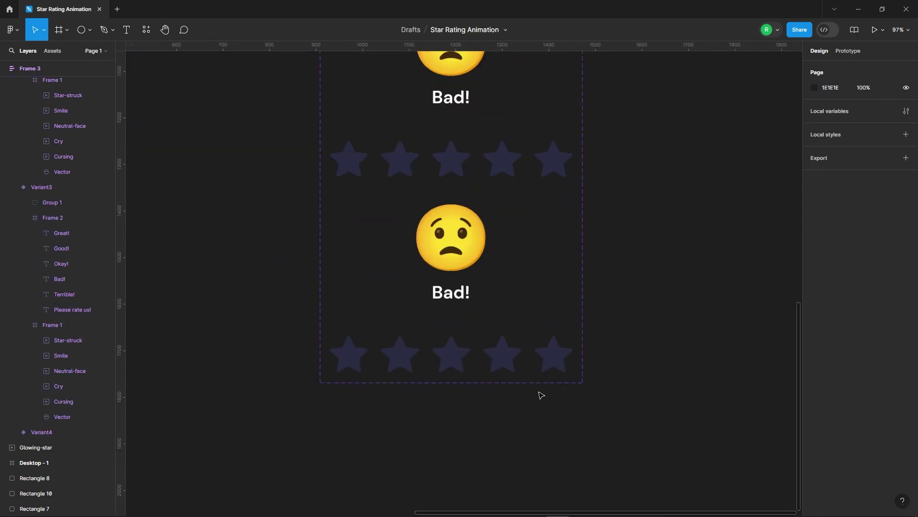
click(451, 386)
click(446, 242)
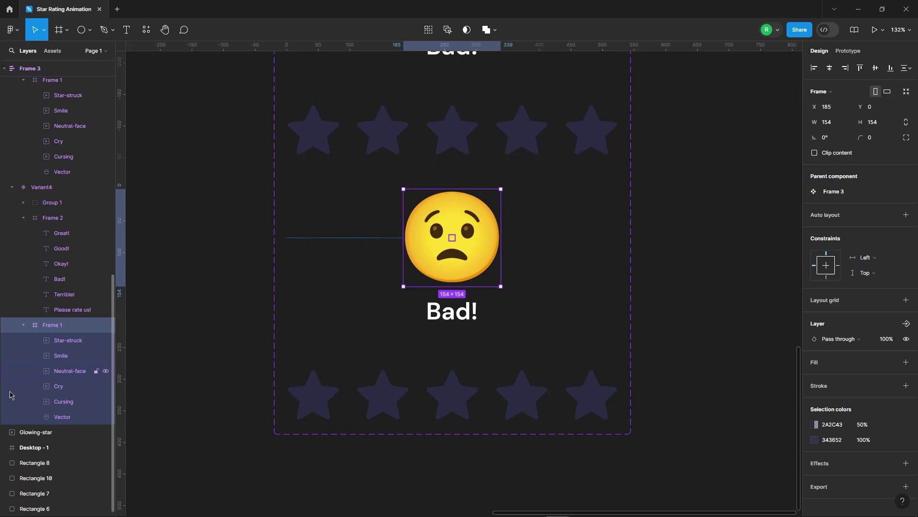
click(58, 386)
click(44, 29)
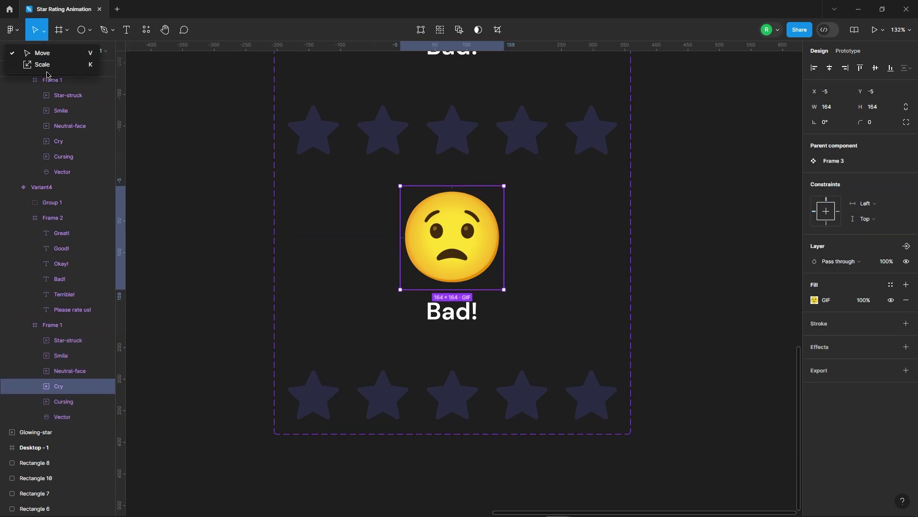
click(43, 64)
scroll(461, 225, up, 3)
drag(532, 242, 451, 243)
click(907, 145)
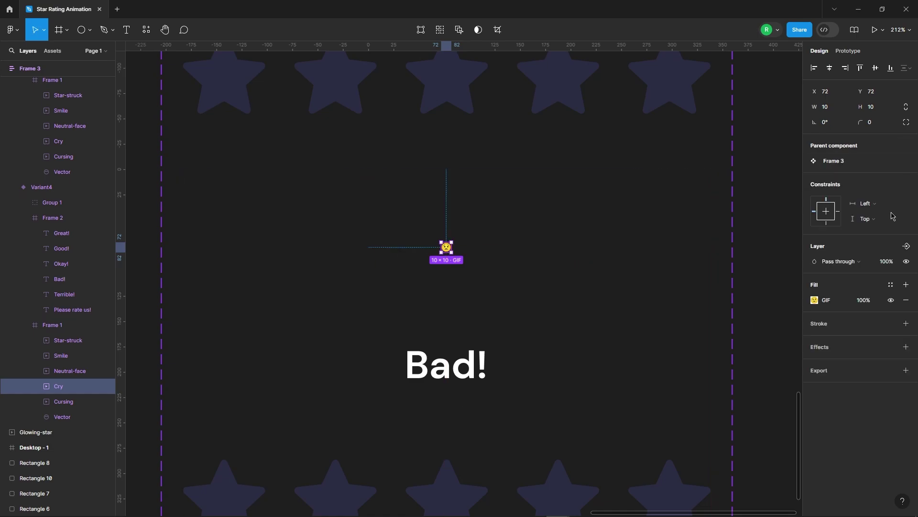
text(0)
key(Return)
- Set the Neutral-face GIF's opacity in Variant4 to 100% and scale it up to 164 × 164 around its center
click(70, 371)
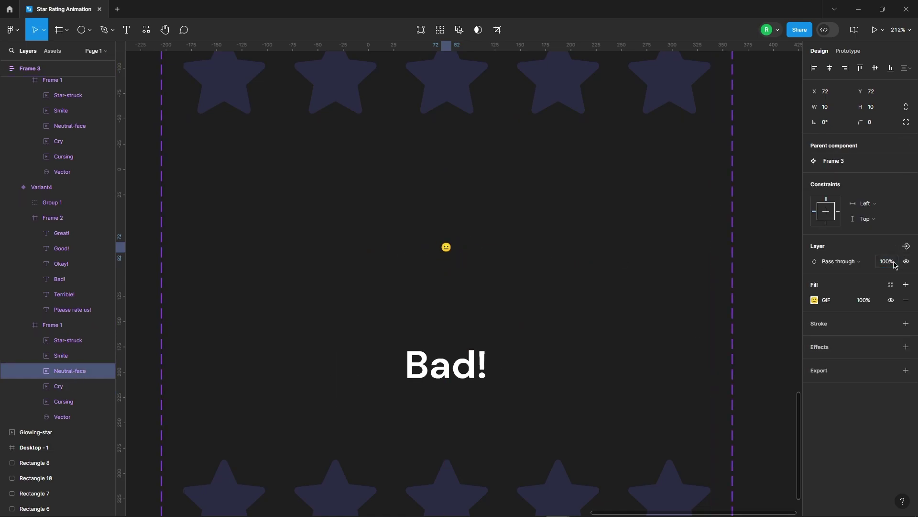
key(k)
drag(449, 247, 529, 252)
- Shift all the rating words in Variant4's text frame upward together so "Okay!" replaces "Bad!", fine-tuning their vertical position
click(445, 365)
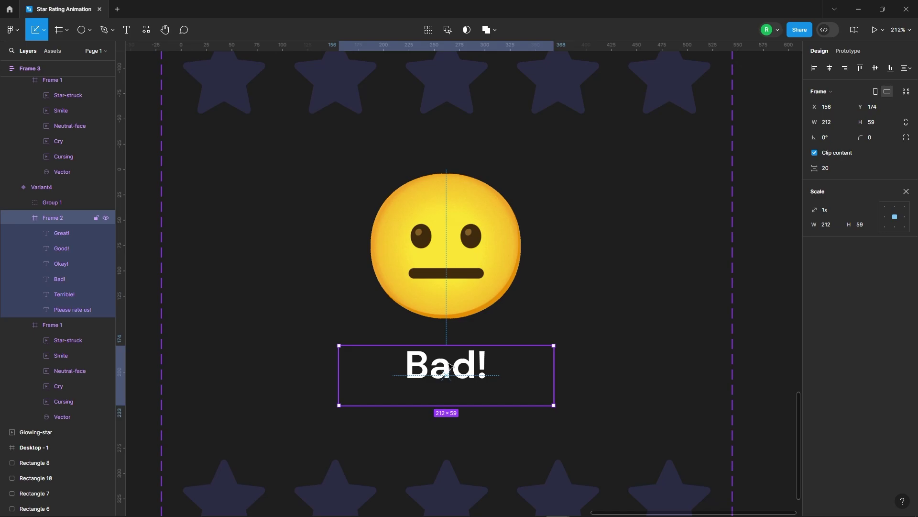
key(Return)
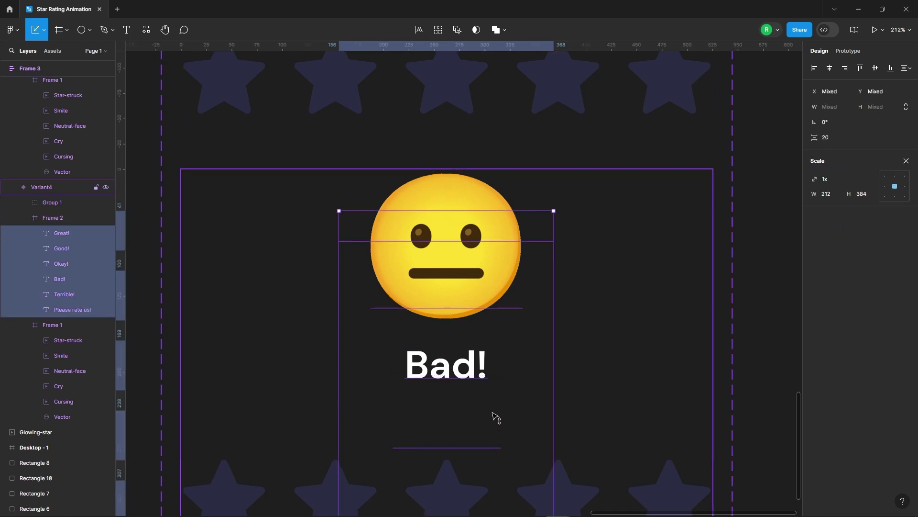
drag(494, 418, 498, 377)
scroll(501, 260, down, 3)
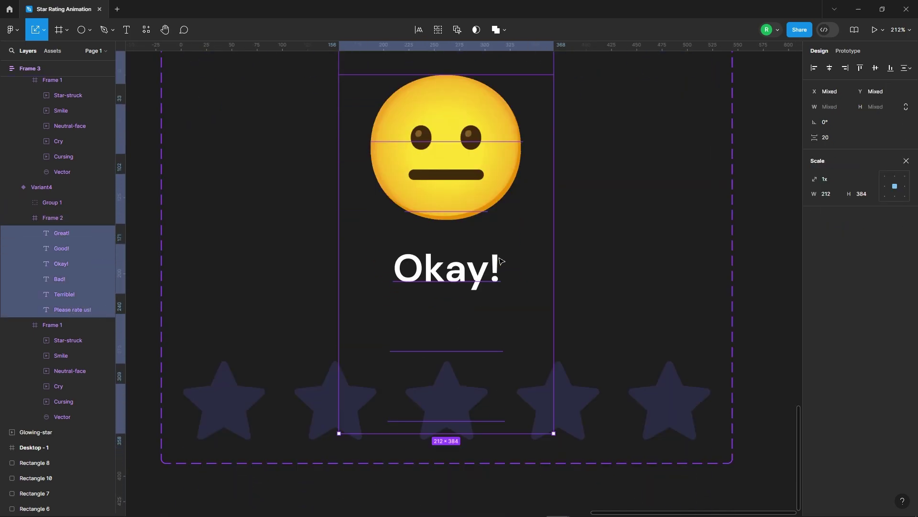
key(Down)
key(Down)
key(Down)
key(Down)
key(Down)
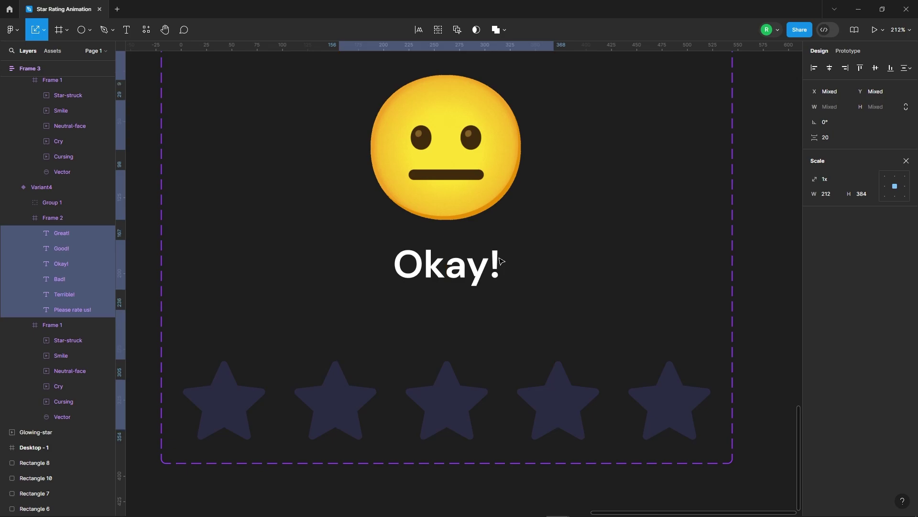
- Add a fifth variant to Frame 3 based on the "Okay!" variant
ctrl+scroll(565, 247, down, 6)
click(412, 216)
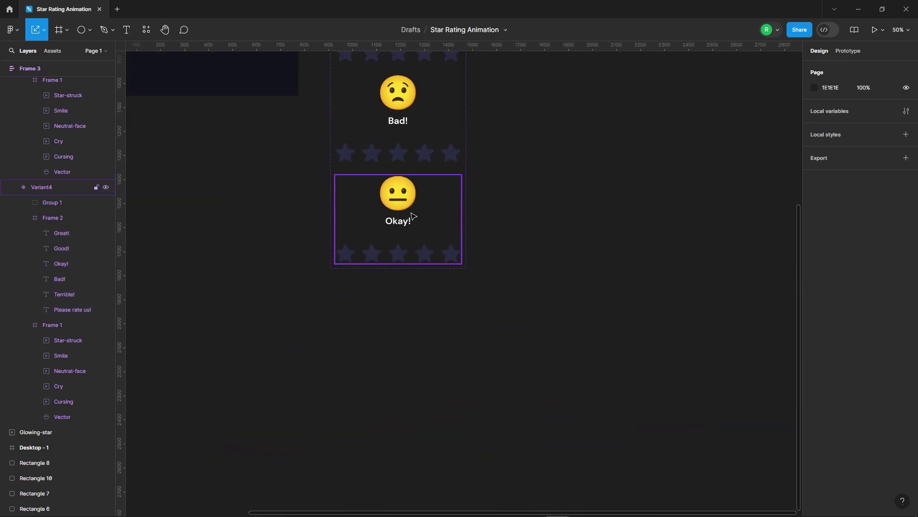
mouse_move(399, 282)
- Scale the Neutral-face GIF in Variant5 down to 10 × 10 around its center and set its layer opacity to 0%
scroll(376, 322, up, 5)
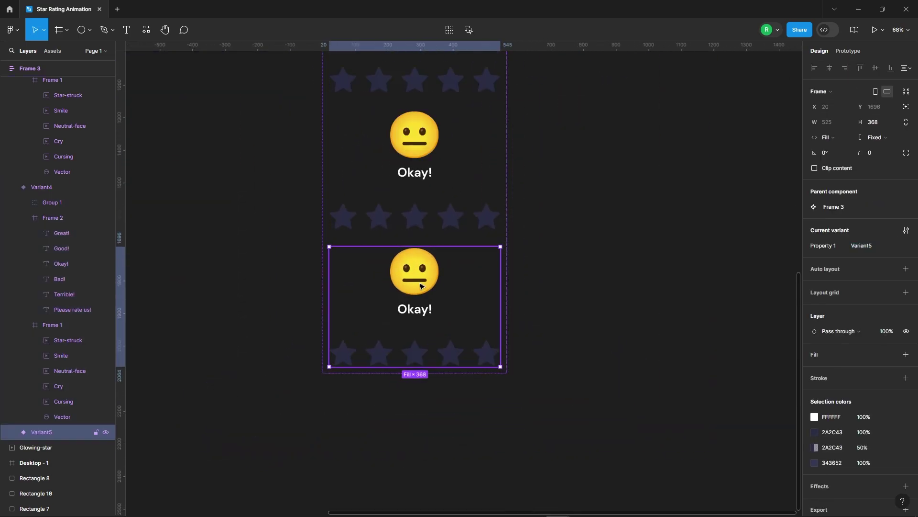
double_click(398, 294)
click(70, 371)
scroll(432, 269, up, 3)
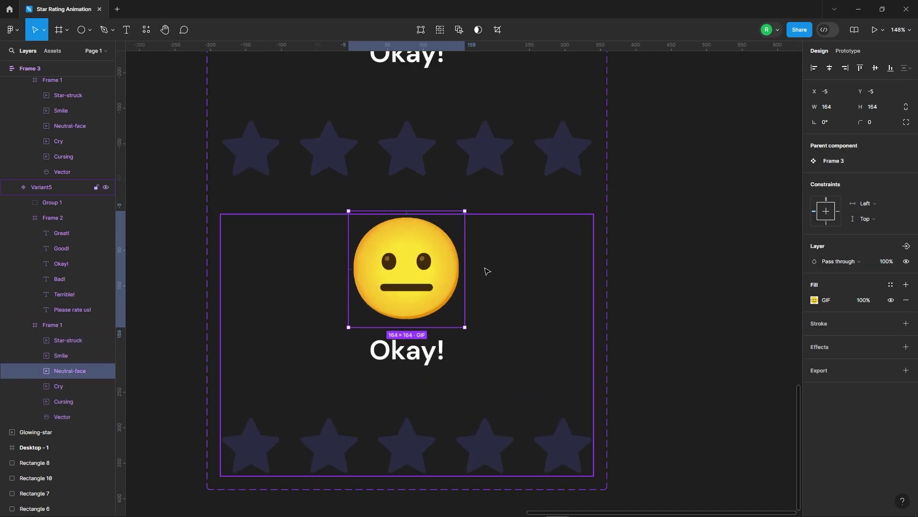
key(k)
drag(465, 259, 412, 270)
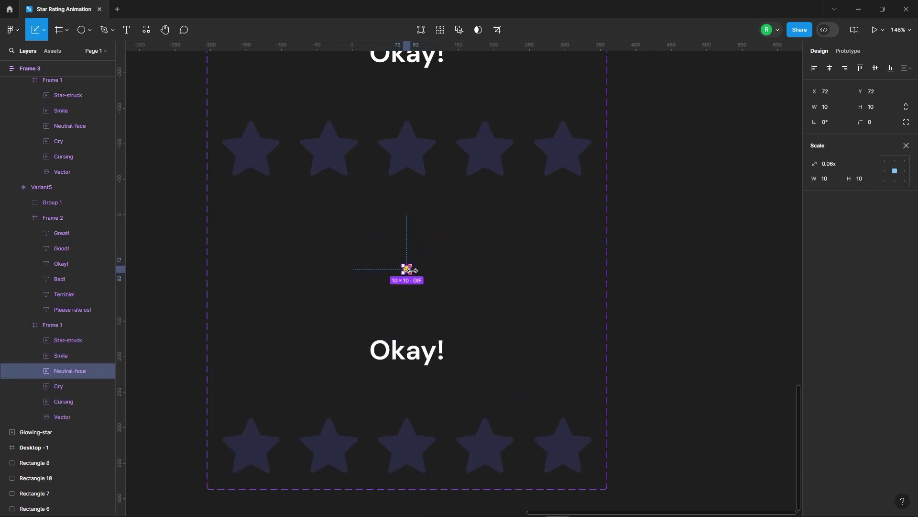
click(905, 146)
text(00)
key(Return)
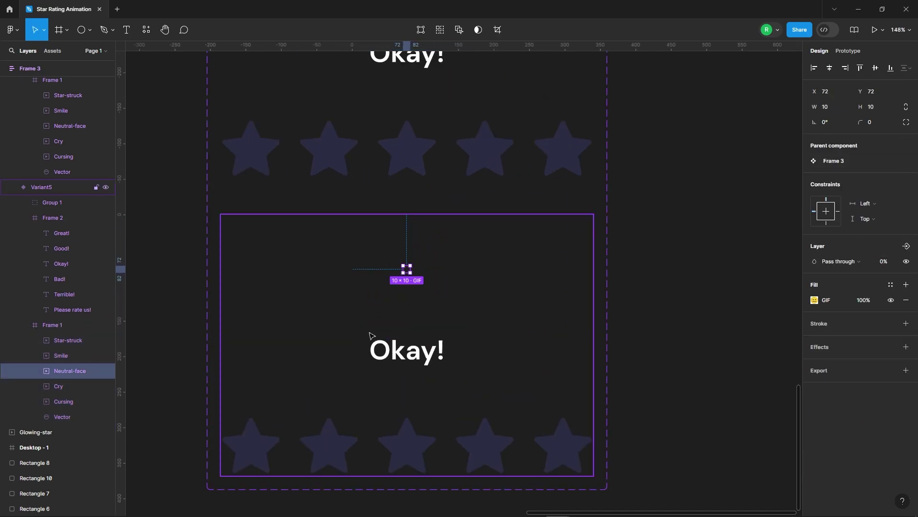
- Set the Smile GIF's opacity in Variant5 to 100% and scale it up to 164 × 164 around its center
click(61, 355)
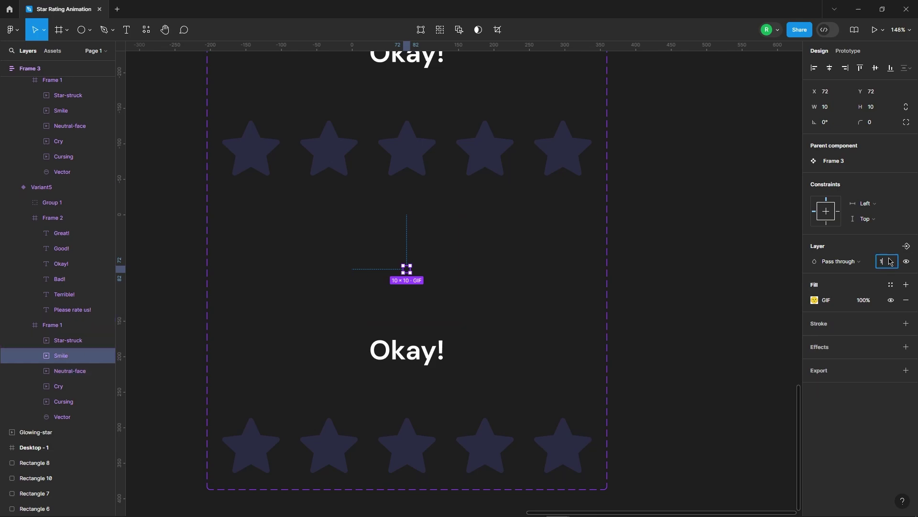
key(k)
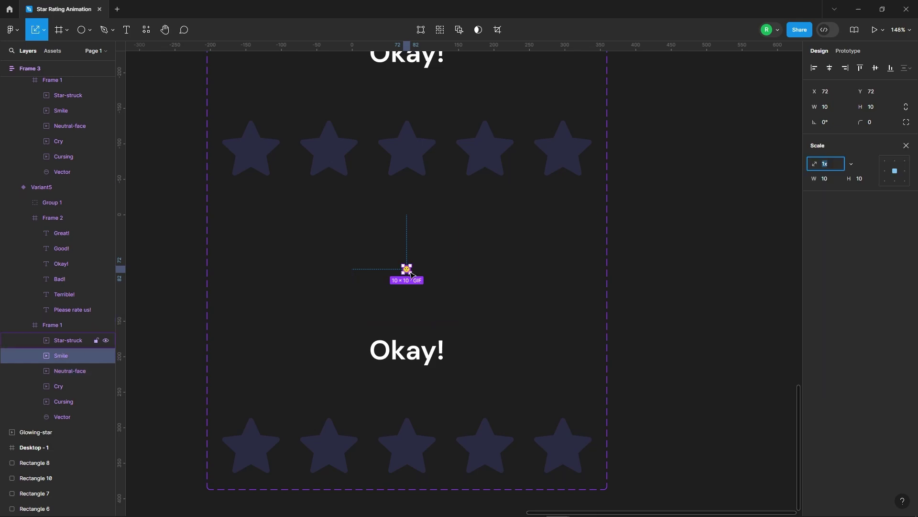
drag(413, 272, 462, 262)
scroll(441, 323, up, 5)
drag(441, 323, 374, 335)
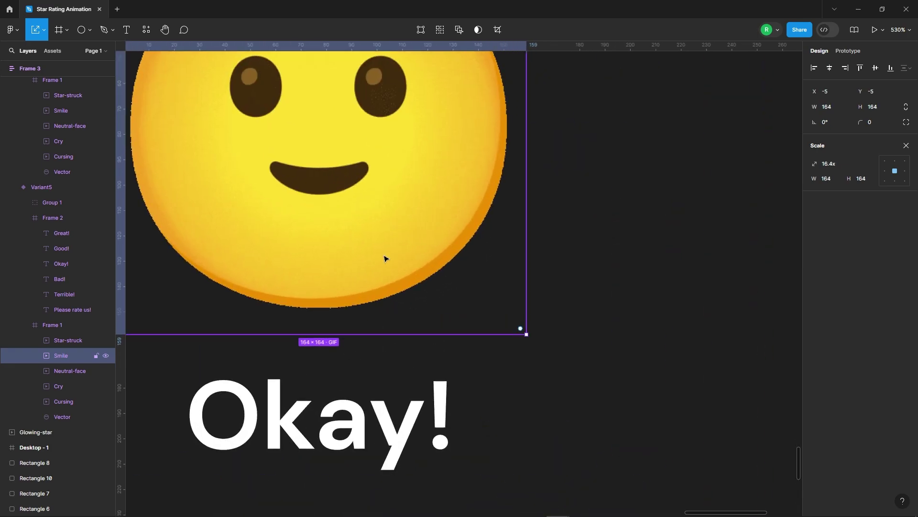
- Shift all the rating words in Variant5's text frame upward together so "Good!" replaces "Okay!"
scroll(386, 259, down, 6)
click(403, 329)
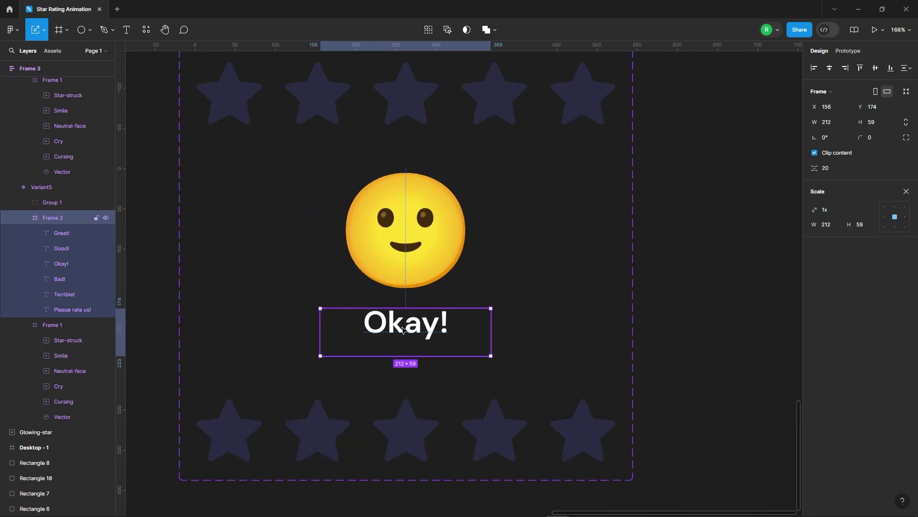
click(53, 233)
shift+click(72, 309)
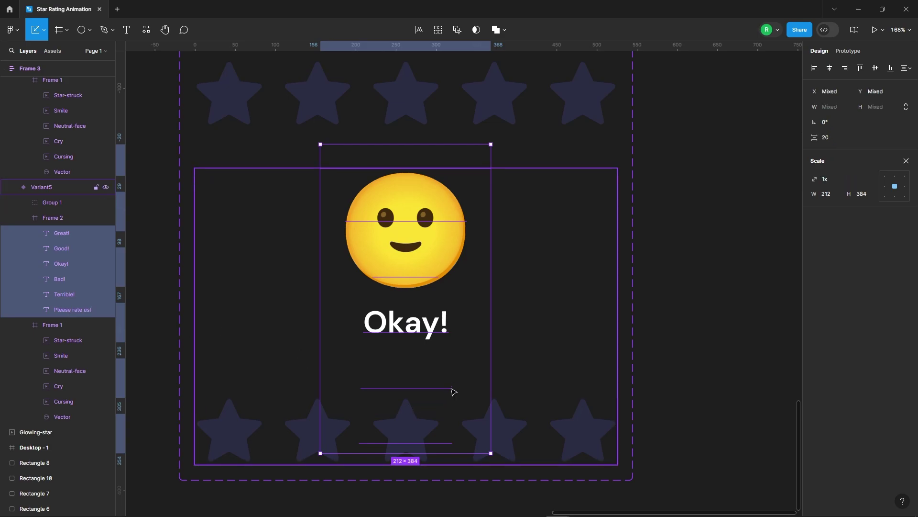
drag(451, 389, 466, 337)
scroll(450, 239, down, 4)
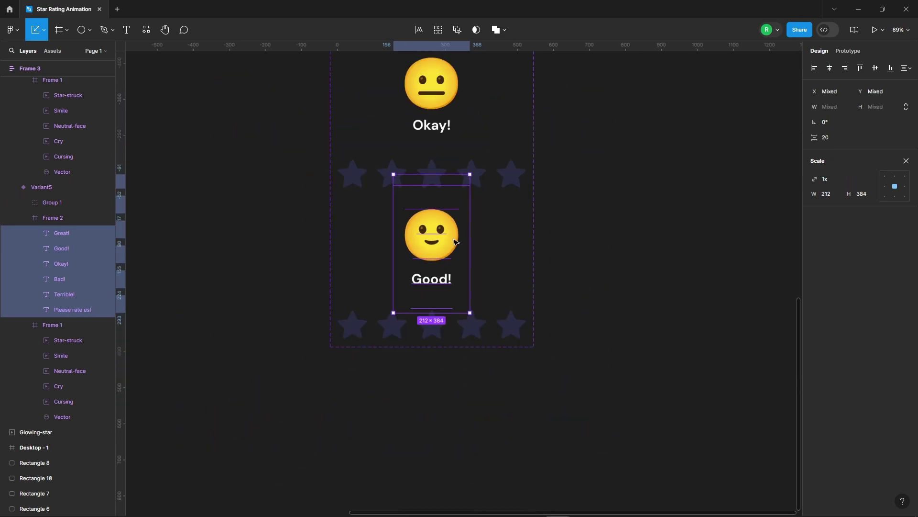
key(Escape)
- Add a sixth variant to Frame 3 based on the "Good!" variant
scroll(434, 227, down, 3)
click(458, 274)
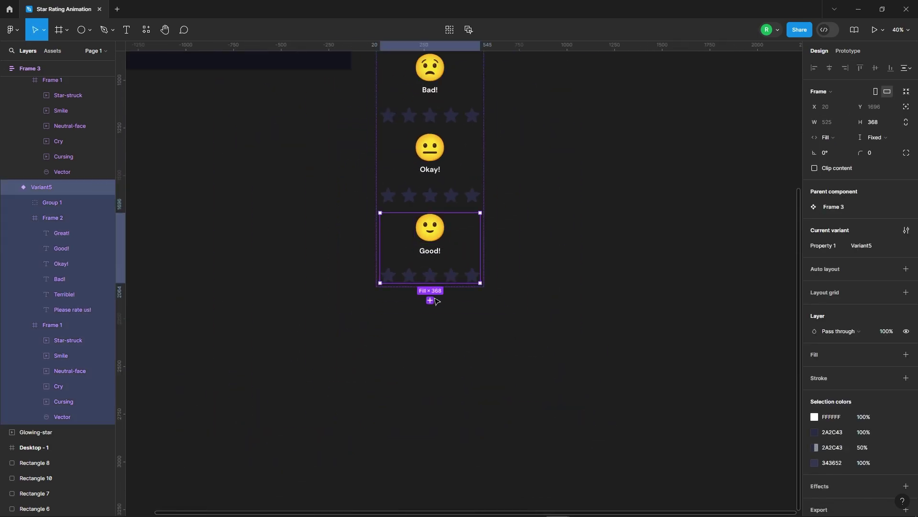
click(430, 300)
- Scale the Smile GIF in Variant6 down to 10 × 10 around its center and set its layer opacity to 0%
click(428, 319)
scroll(428, 319, up, 5)
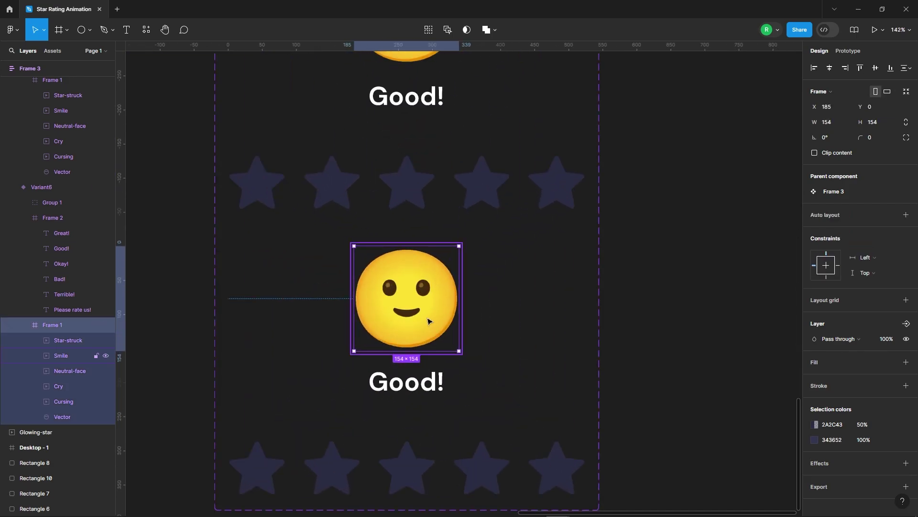
click(365, 321)
scroll(430, 306, up, 2)
key(k)
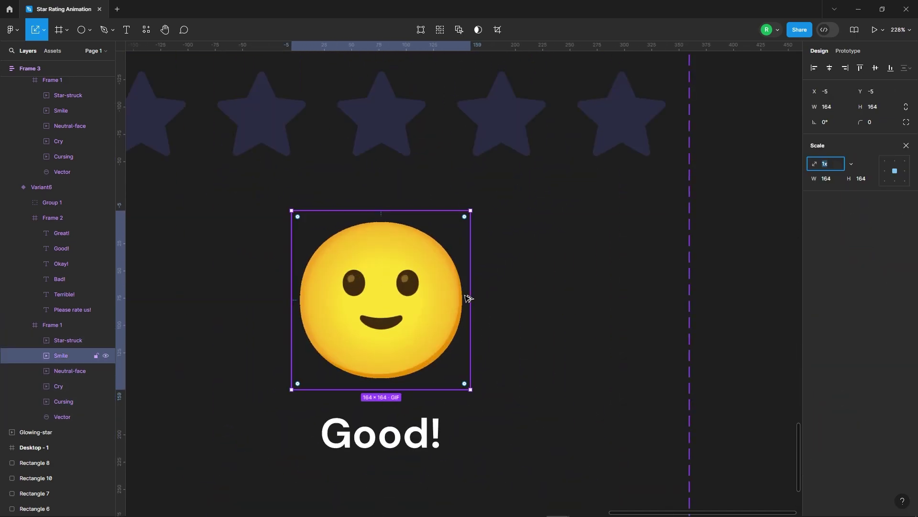
drag(454, 289, 390, 300)
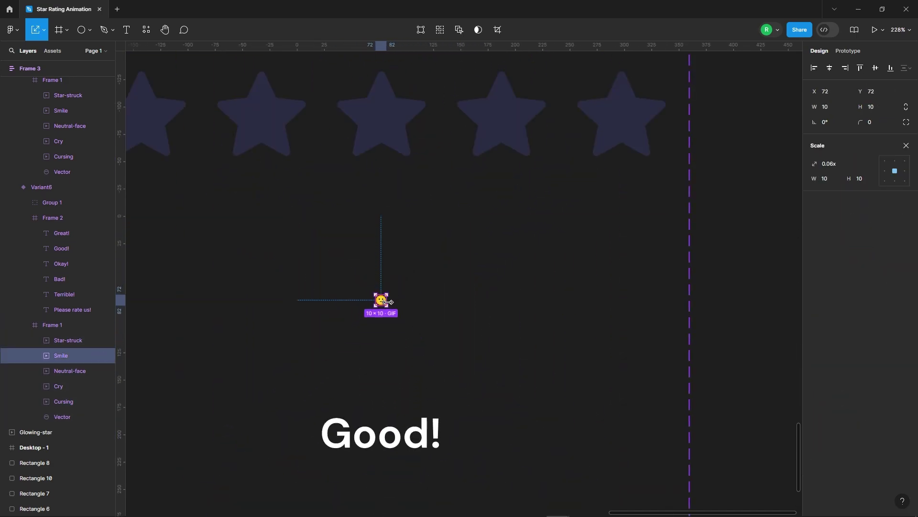
click(906, 145)
key(Return)
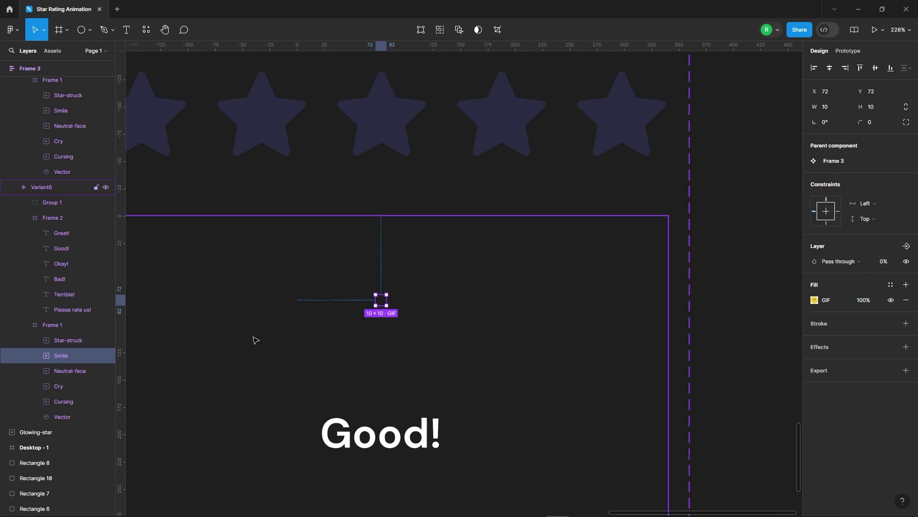
- Set the Star-struck GIF's opacity in Variant6 to 100% and scale it up to 164 × 164 around its center
click(72, 340)
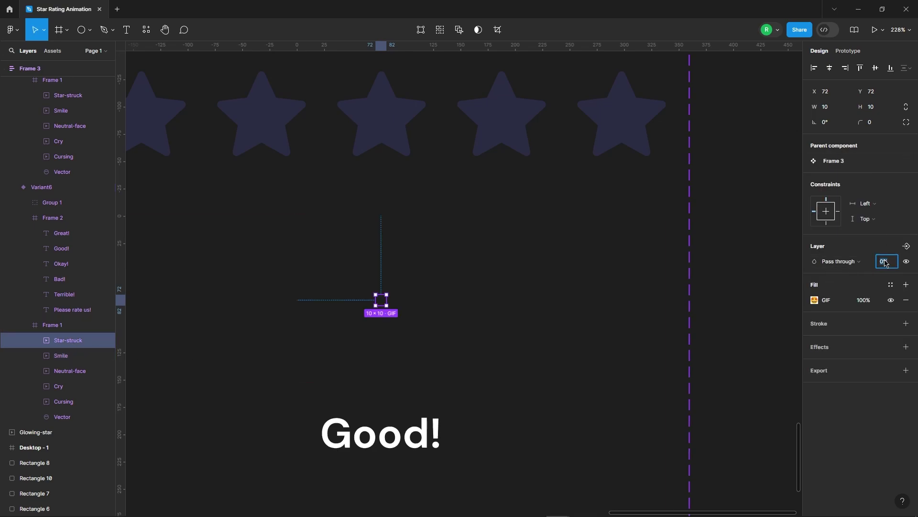
click(885, 261)
text(100)
key(Return)
key(k)
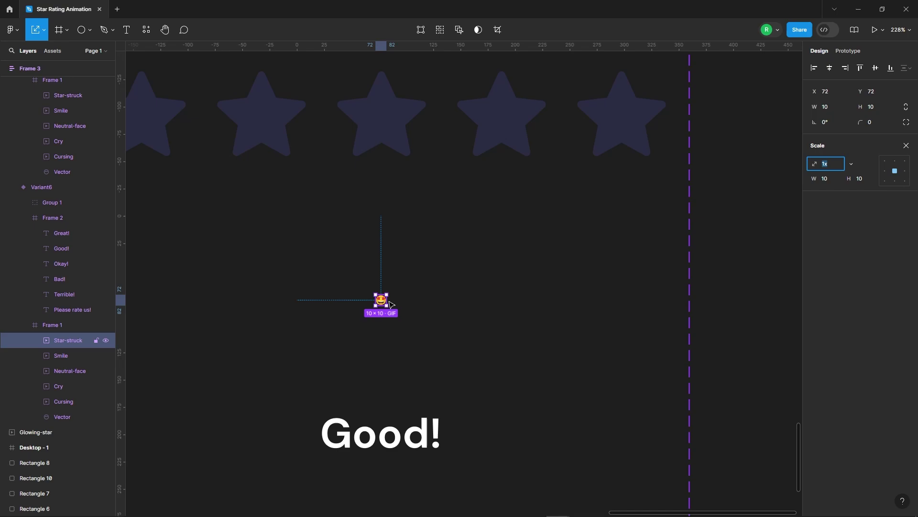
drag(388, 300, 470, 278)
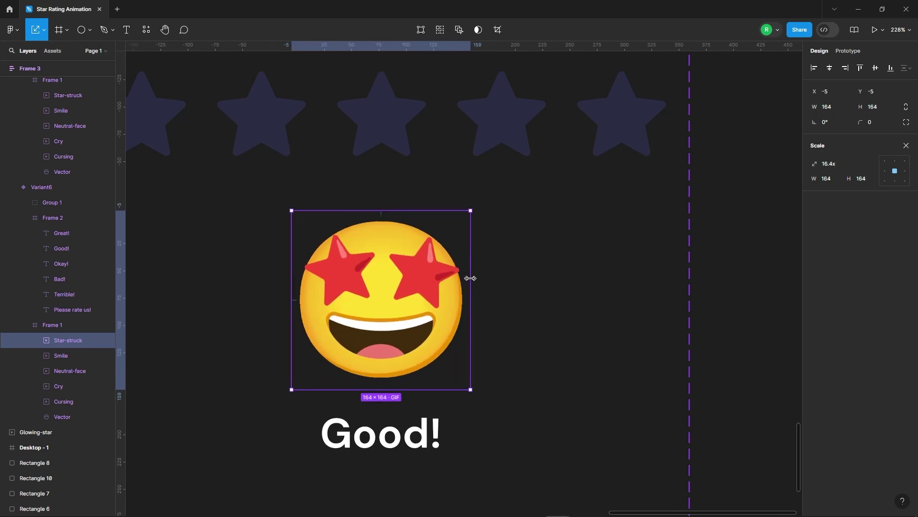
- Shift all the rating words in Variant6's text frame upward together so "Great!" replaces "Good!"
click(428, 402)
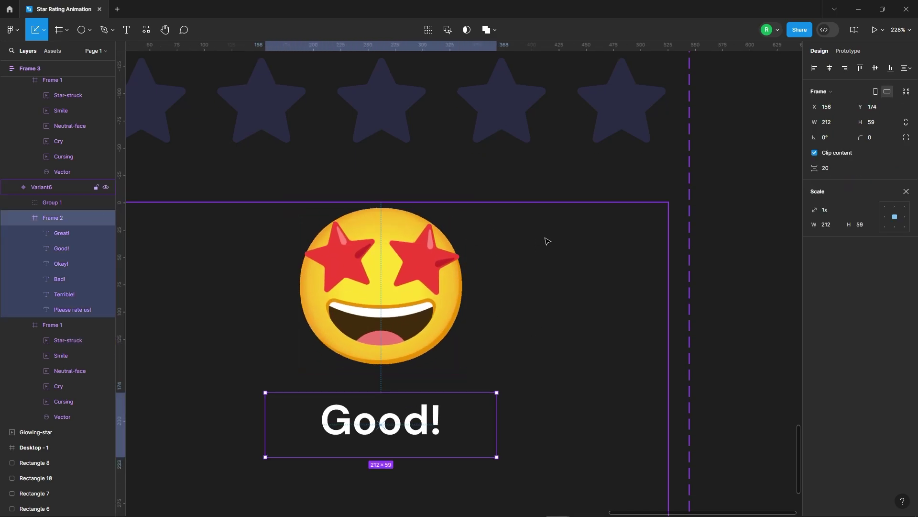
key(shift+2)
click(64, 236)
key(ctrl+a)
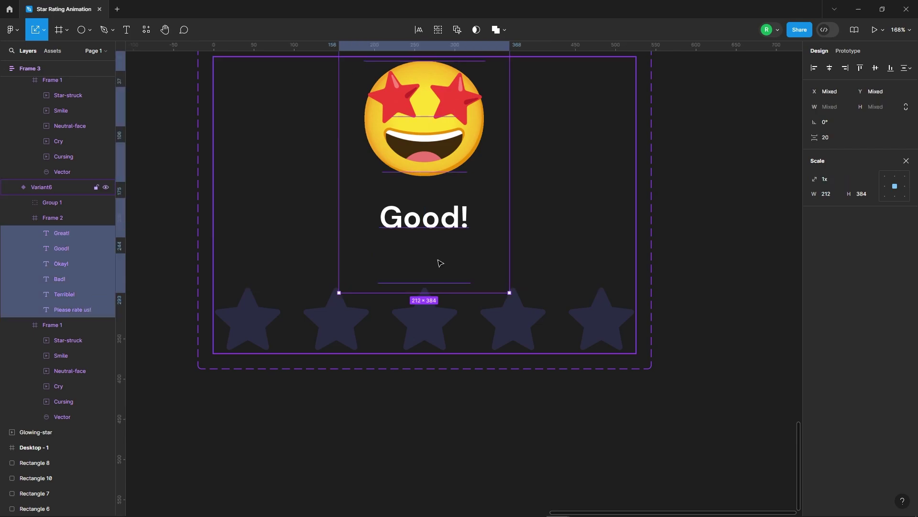
drag(439, 260, 494, 195)
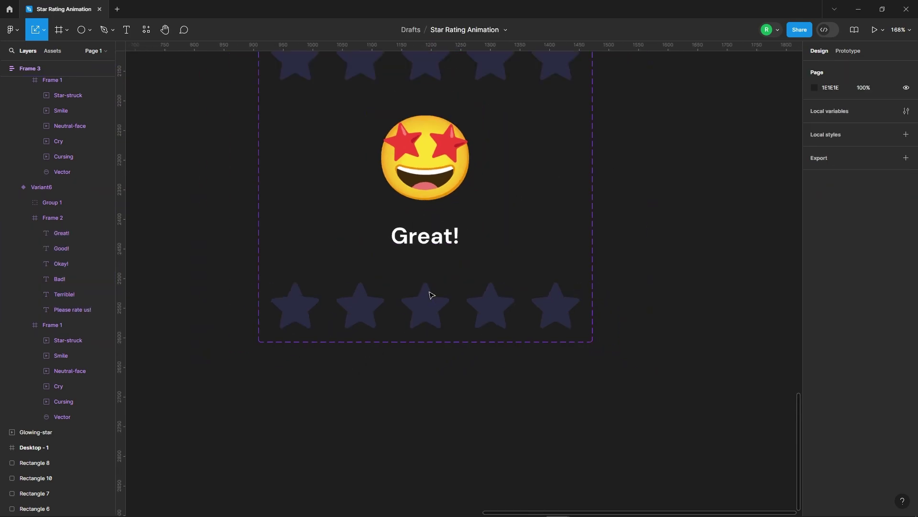
- Copy the linear gradient fill of the yellow color swatch above the Desktop - 1 frame
scroll(431, 295, down, 3)
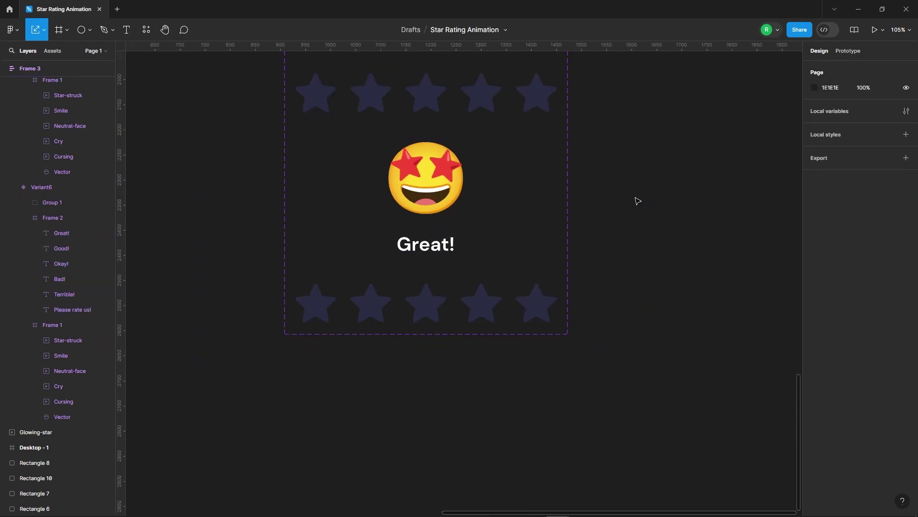
scroll(638, 200, down, 8)
scroll(666, 203, up, 2)
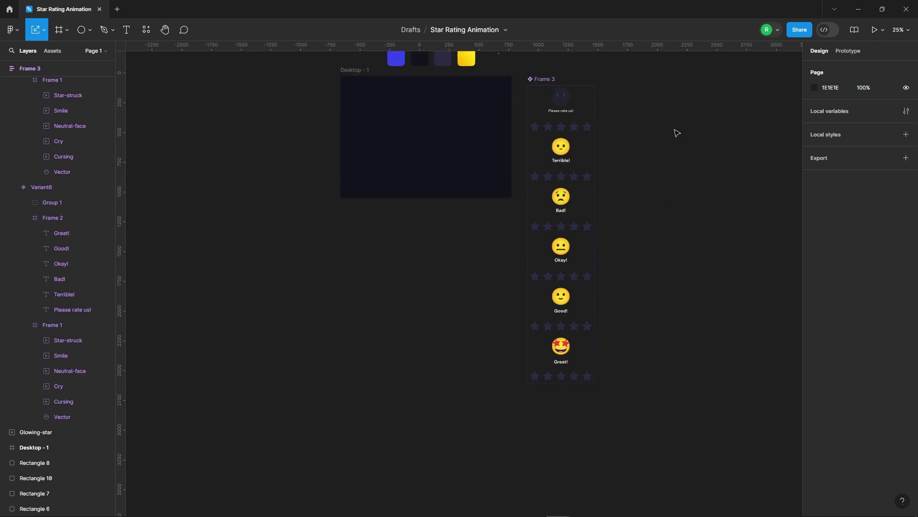
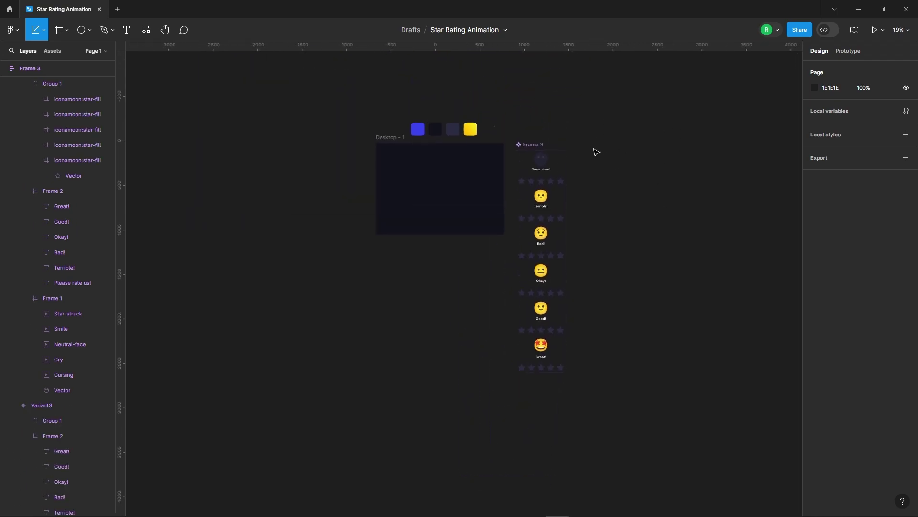
click(454, 187)
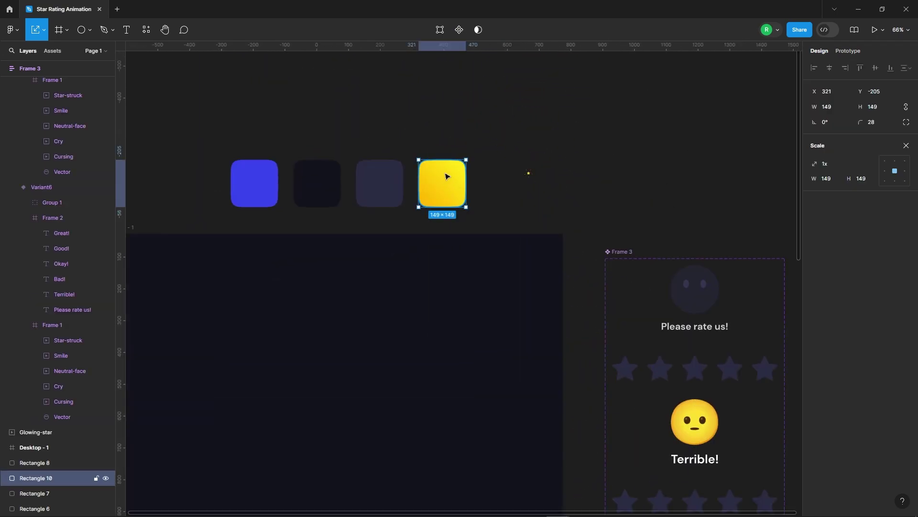
key(v)
click(805, 201)
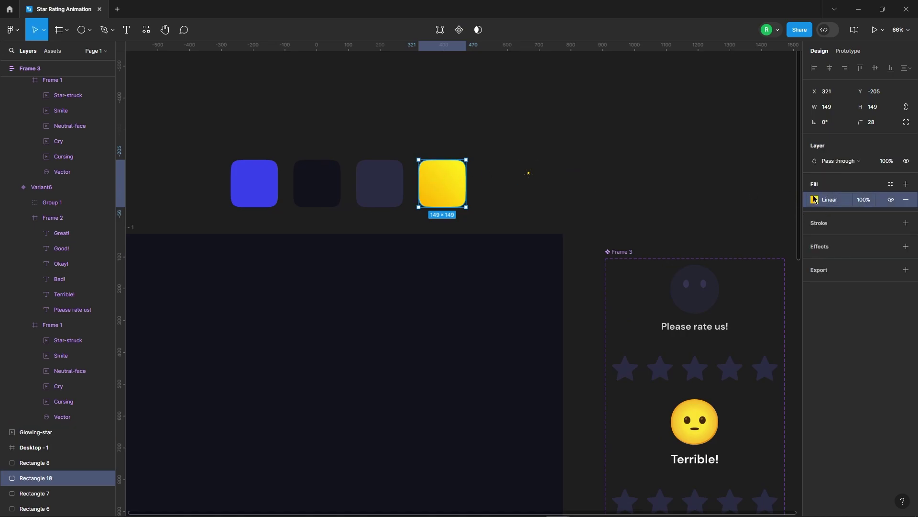
click(546, 136)
- Paste the yellow gradient fill onto the first star of the "Terrible!" variant and set its 2A2C43 fill opacity to 0%
scroll(453, 339, down, 5)
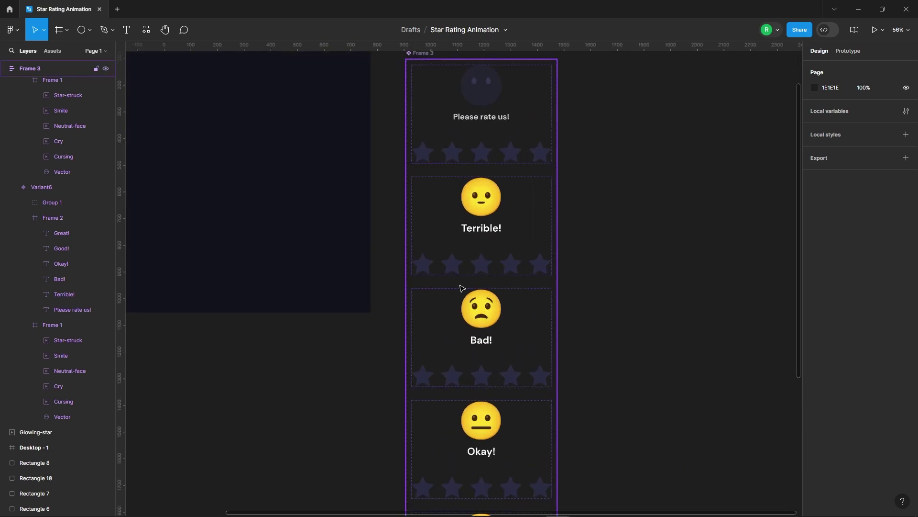
ctrl+click(419, 272)
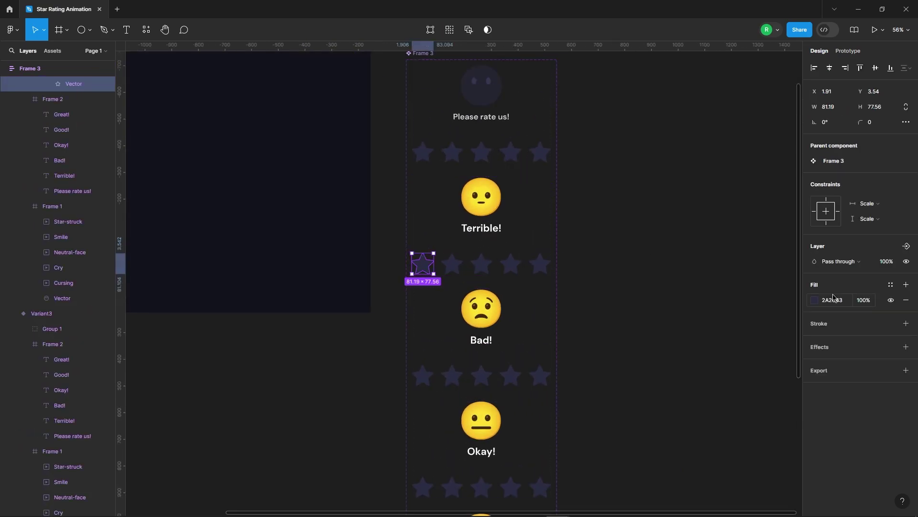
key(ctrl+v)
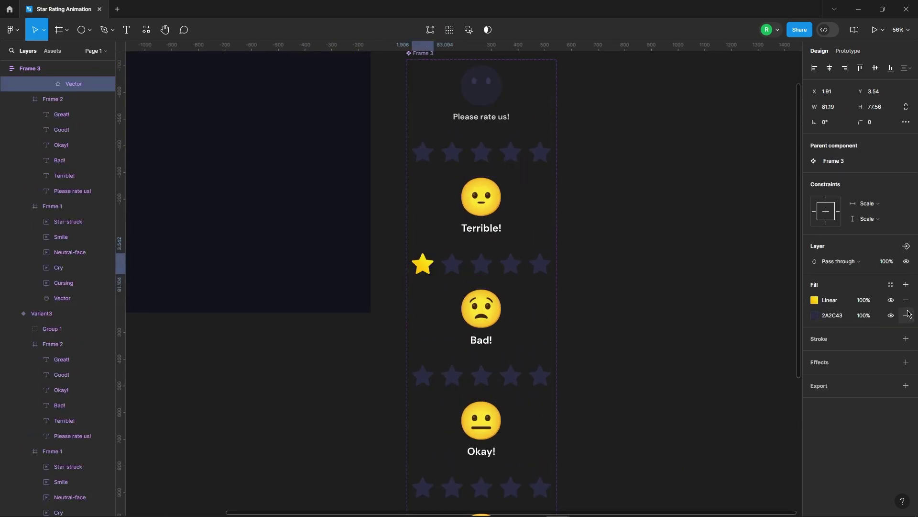
key(Return)
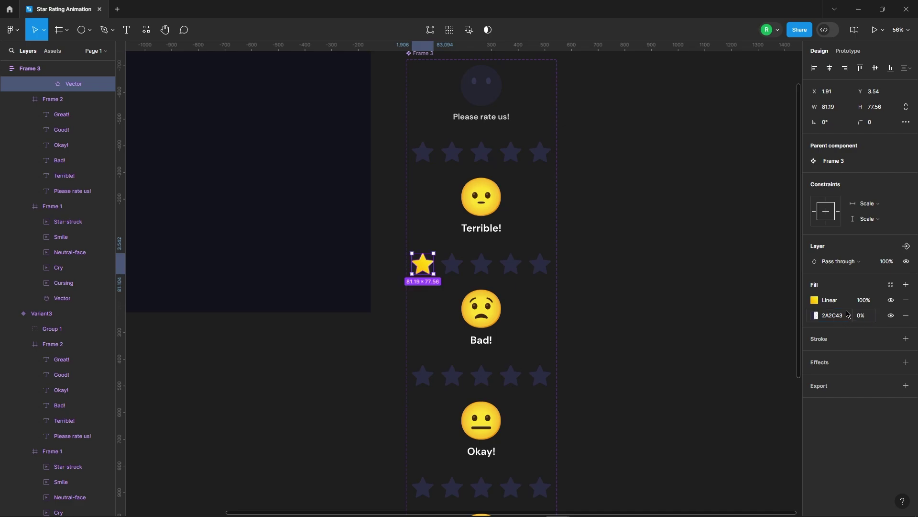
click(634, 277)
- Paste the yellow gradient onto the first two "Bad!", three "Okay!", four "Good!" and all five "Great!" stars, and set their 2A2C43 fill to 0%
scroll(426, 266, down, 3)
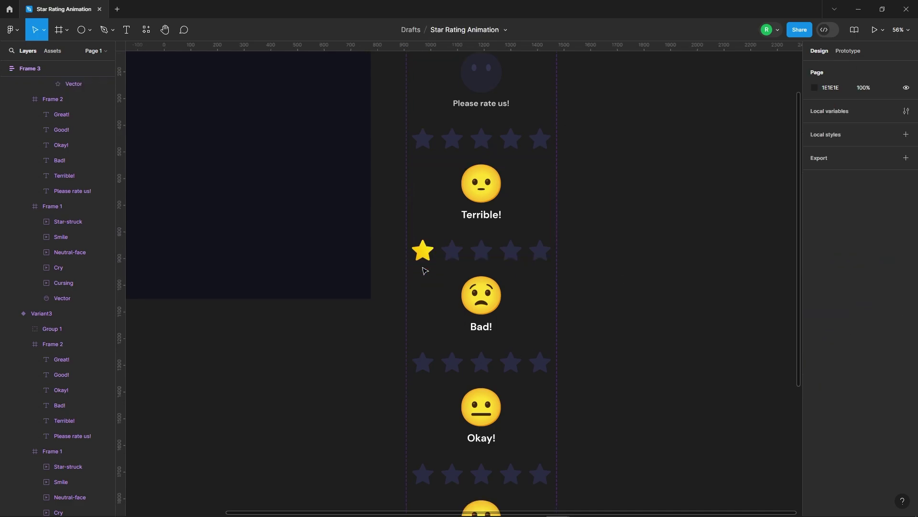
click(424, 300)
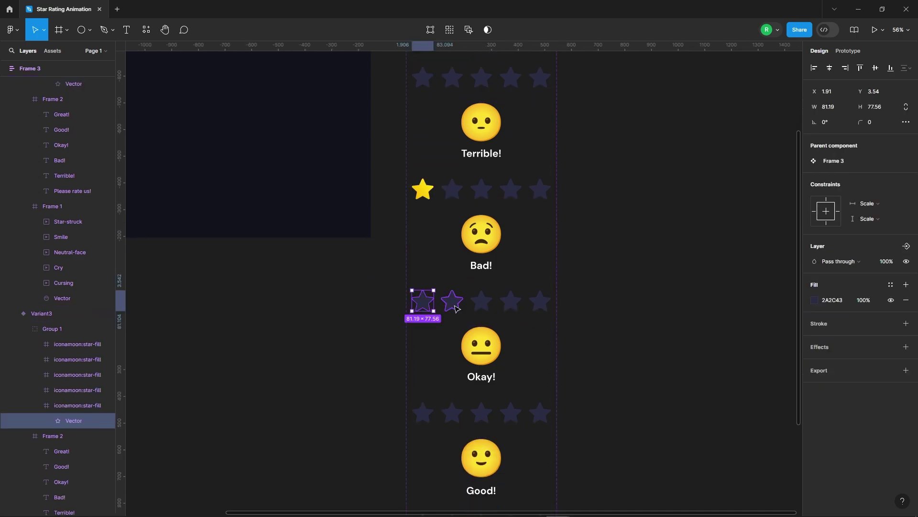
shift+click(452, 300)
scroll(452, 301, down, 4)
shift+click(424, 316)
shift+click(452, 314)
shift+click(481, 314)
scroll(589, 335, down, 2)
scroll(598, 335, down, 3)
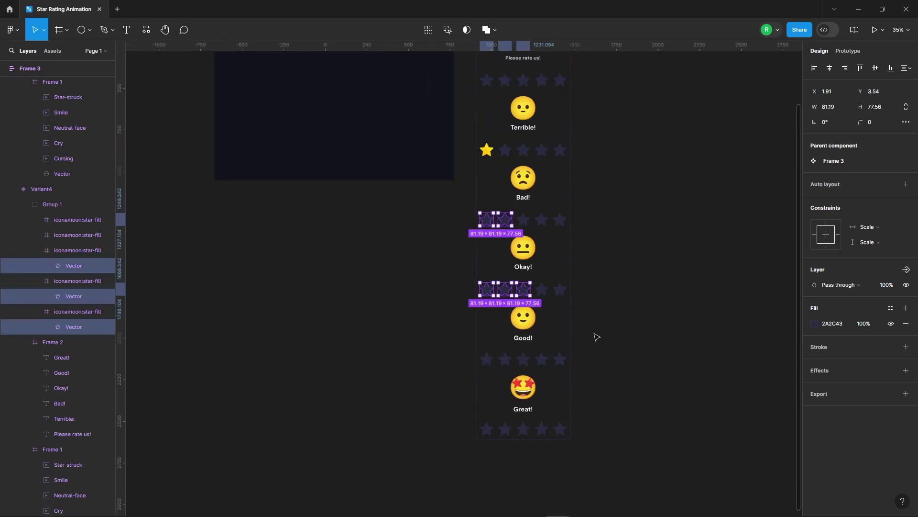
scroll(574, 354, up, 2)
shift+click(463, 360)
shift+click(488, 357)
shift+click(512, 357)
shift+click(537, 358)
shift+click(463, 451)
shift+click(488, 451)
shift+click(515, 454)
shift+click(540, 455)
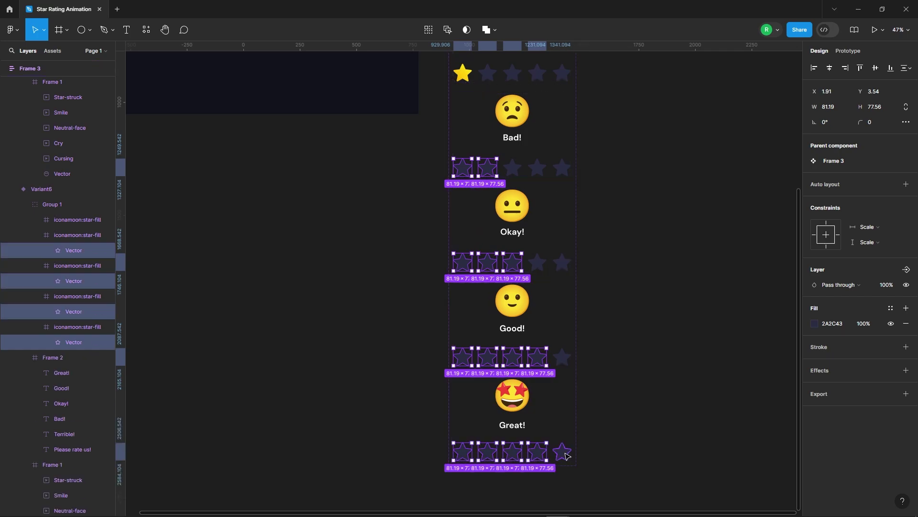
shift+click(562, 452)
scroll(383, 335, down, 3)
key(ctrl+alt+v)
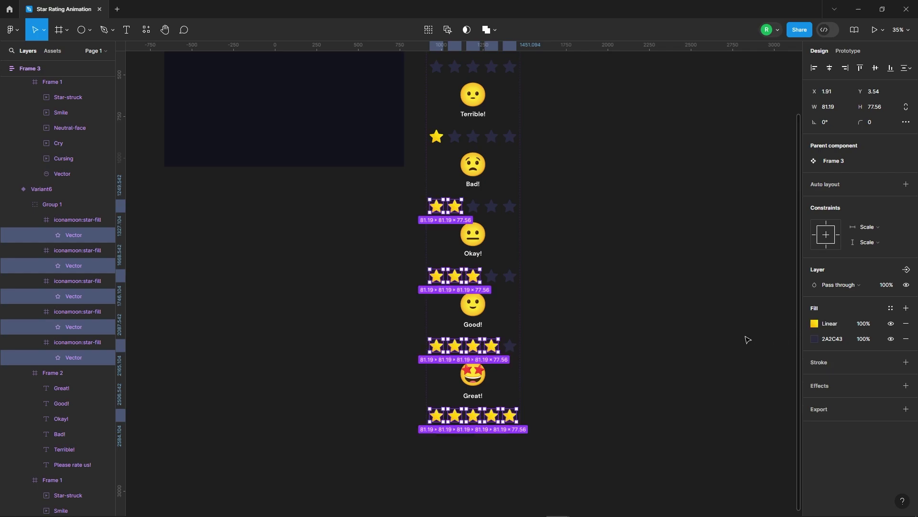
text(0)
key(Return)
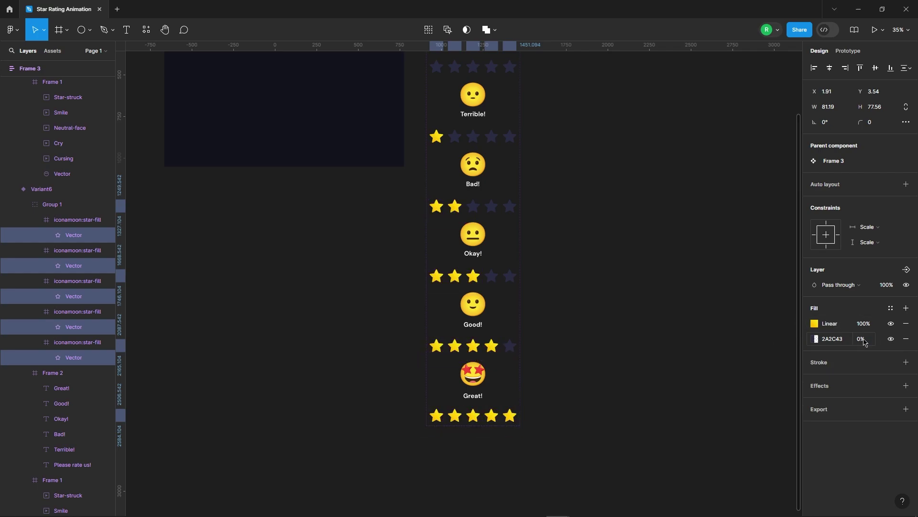
click(765, 287)
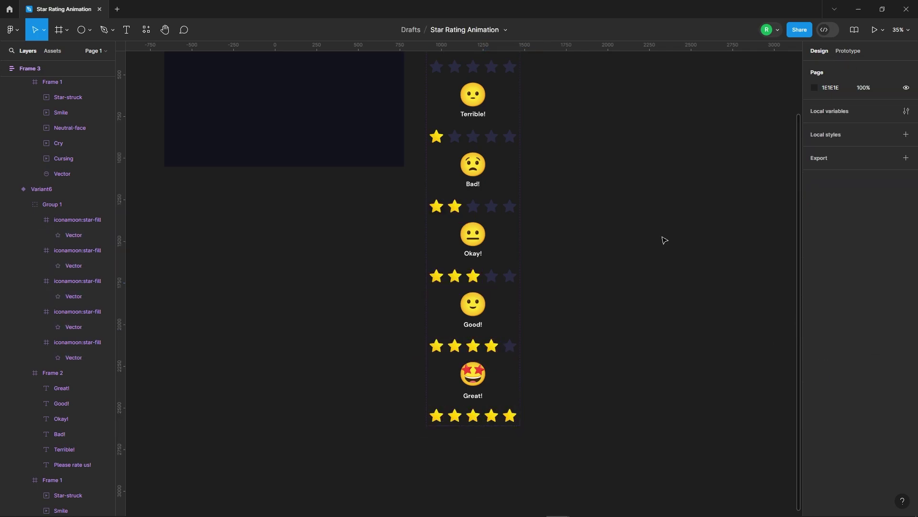
scroll(617, 131, down, 3)
scroll(617, 131, up, 2)
click(440, 117)
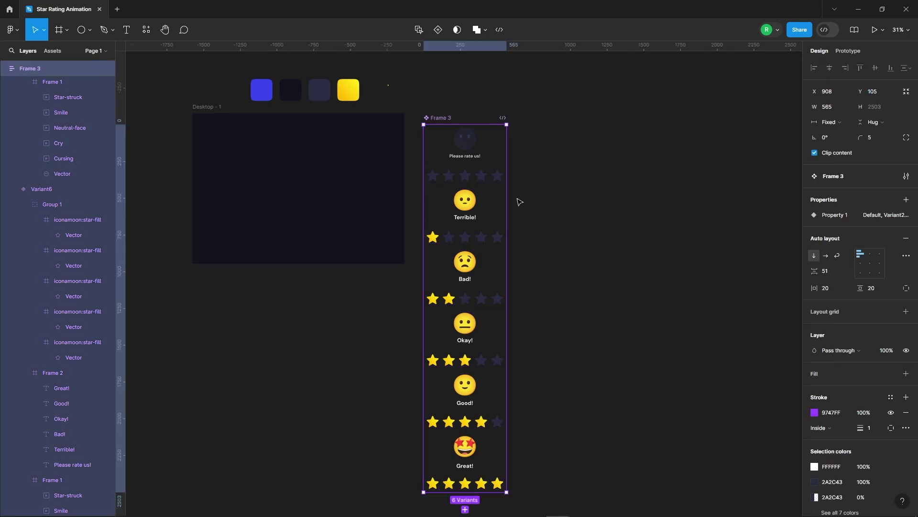
click(607, 135)
- Move all six rating words in Variant2's text frame down together by 5 px, placing "Terrible!" at Y -1
scroll(488, 246, down, 1)
scroll(423, 135, up, 3)
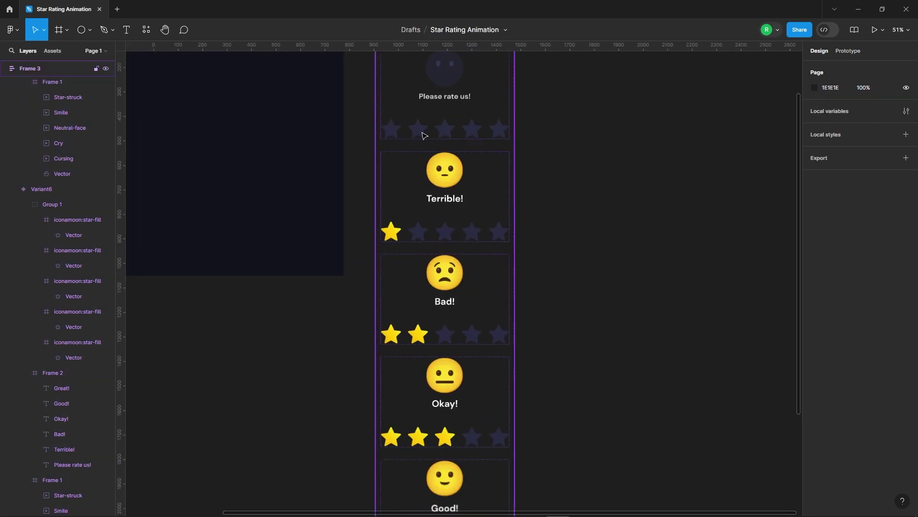
scroll(423, 136, up, 5)
click(497, 278)
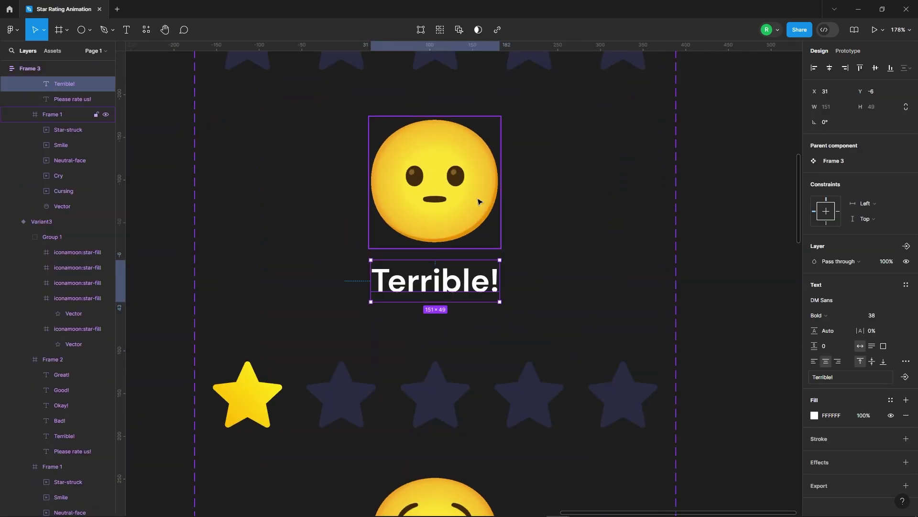
scroll(63, 225, down, 4)
click(60, 168)
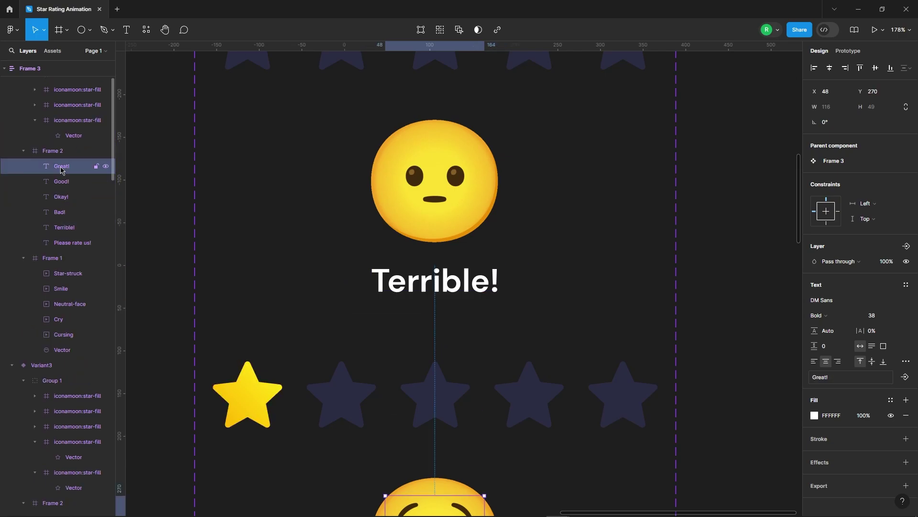
shift+click(65, 243)
key(Down)
key(Down)
key(Down)
key(Down)
key(Down)
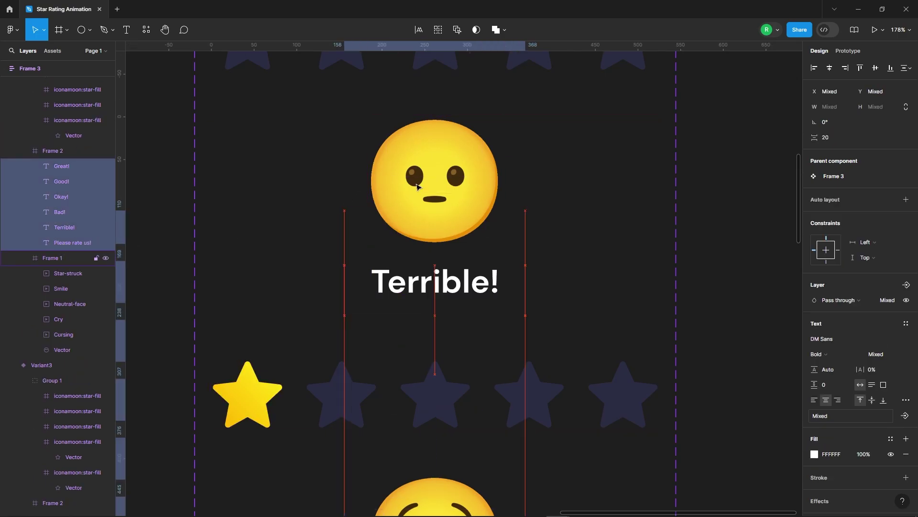
- Nudge all of Variant2's rating words down by 1 px more so "Terrible!" sits at Y 0
click(436, 284)
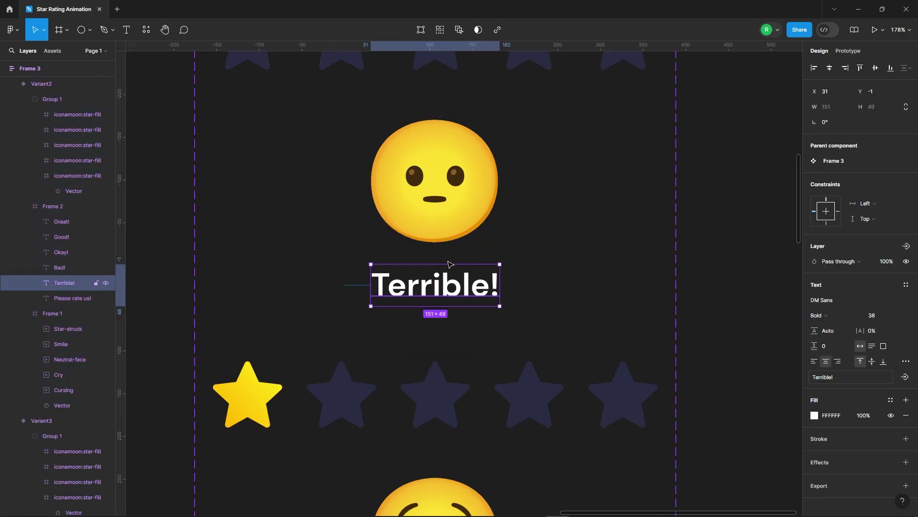
click(67, 223)
shift+click(62, 298)
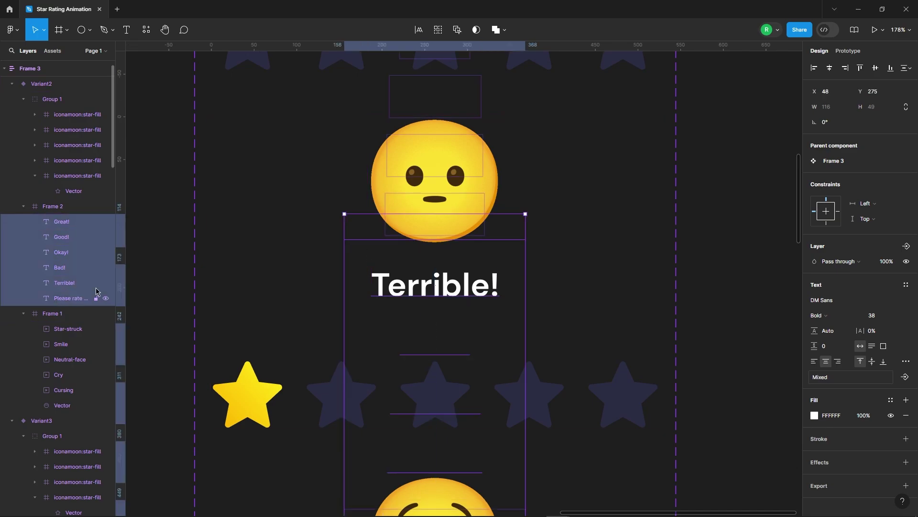
click(588, 186)
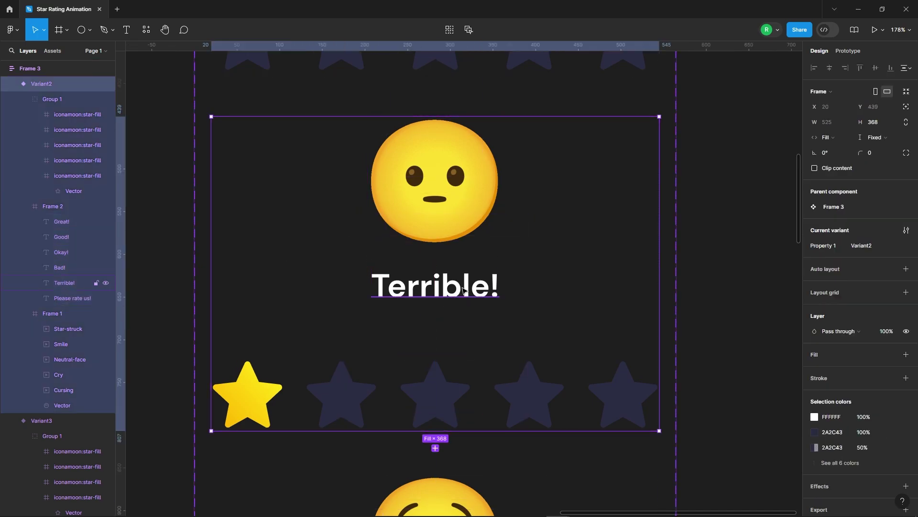
click(435, 284)
ctrl+scroll(619, 230, down, 3)
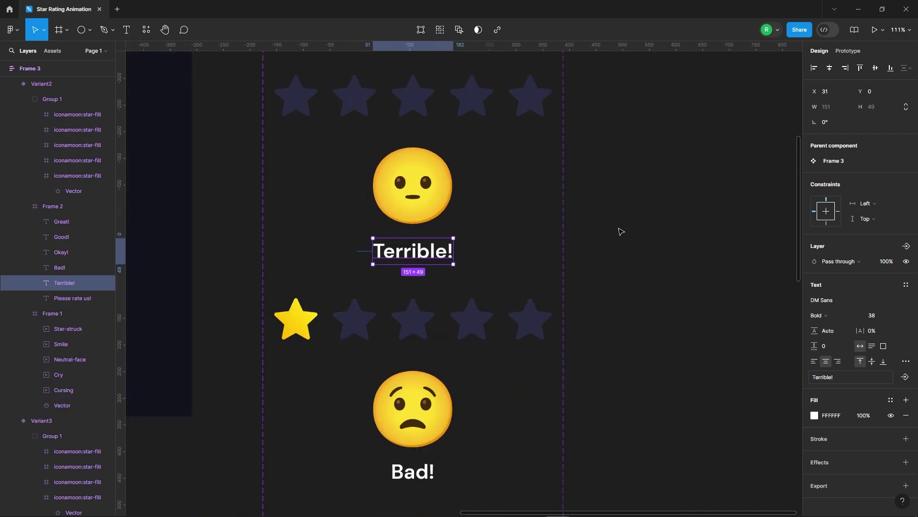
- Move all six rating words in Variant3's text frame down together so "Bad!" sits slightly lower beneath its emoji
scroll(619, 230, down, 3)
key(Escape)
click(60, 297)
click(59, 250)
shift+click(71, 327)
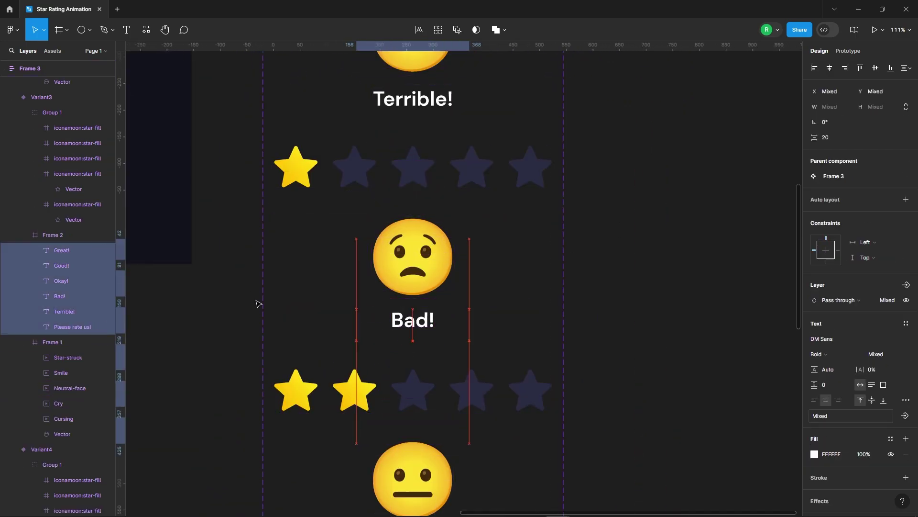
click(412, 322)
key(Escape)
- Move all six rating words in Variant4's text frame down together so "Okay!" sits slightly lower beneath its emoji
scroll(506, 204, down, 4)
click(413, 366)
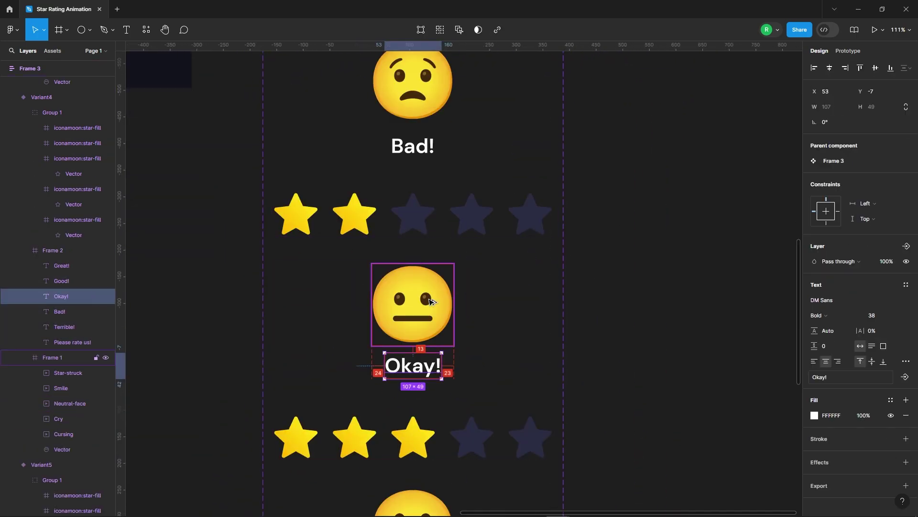
click(61, 266)
shift+click(62, 342)
key(Escape)
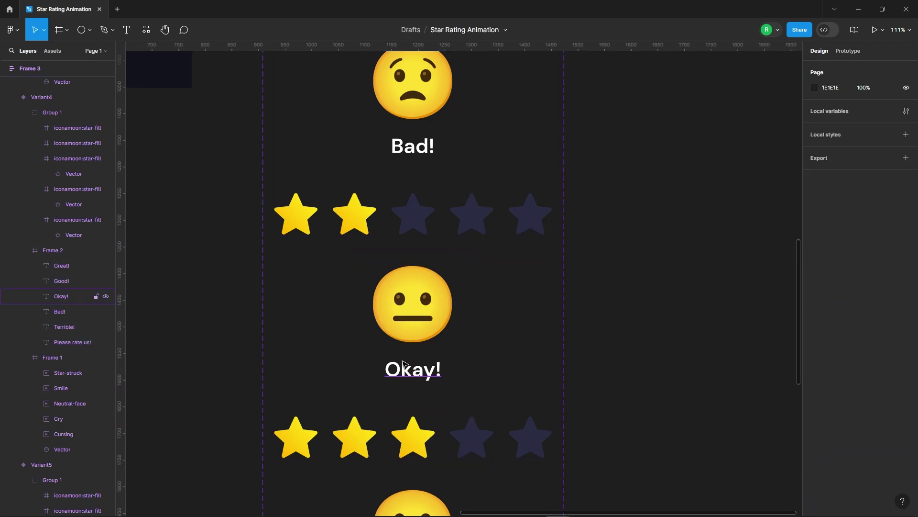
- Select the rating words in Variant5's text frame and align "Good!" beneath its emoji like the other variants
scroll(454, 200, down, 1)
scroll(453, 200, down, 4)
click(421, 375)
key(shift+Tab)
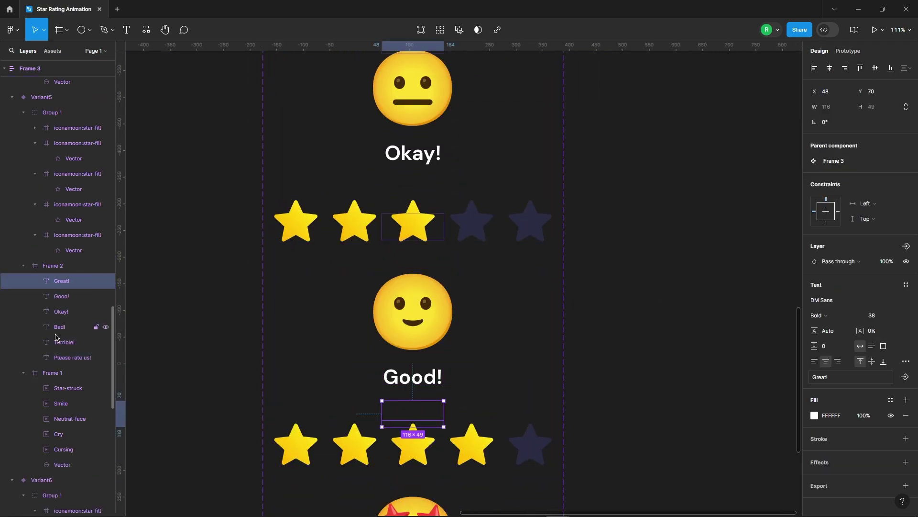
key(ctrl+a)
key(Escape)
- Move all six rating words in Variant6's text frame up together so "Great!" sits closer beneath its emoji
scroll(619, 239, down, 5)
click(412, 358)
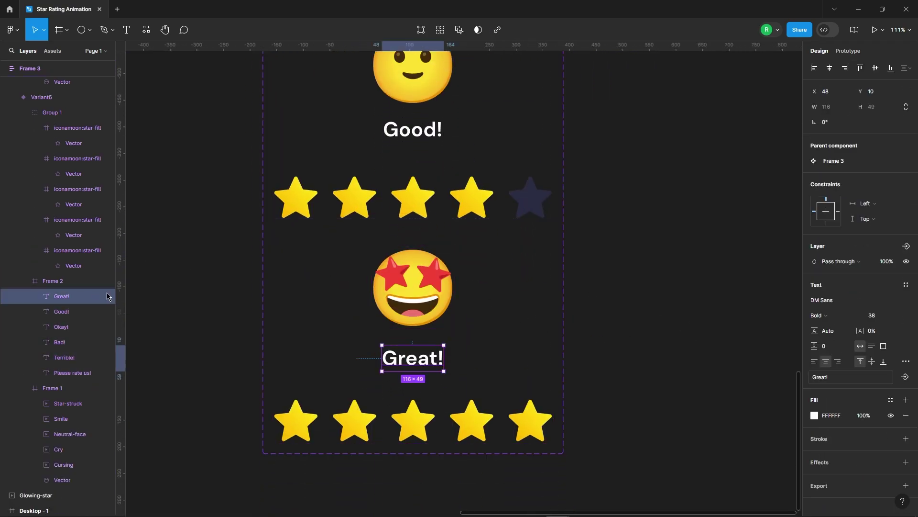
shift+click(94, 368)
key(Escape)
click(397, 358)
key(Escape)
scroll(550, 287, down, 5)
scroll(629, 272, up, 6)
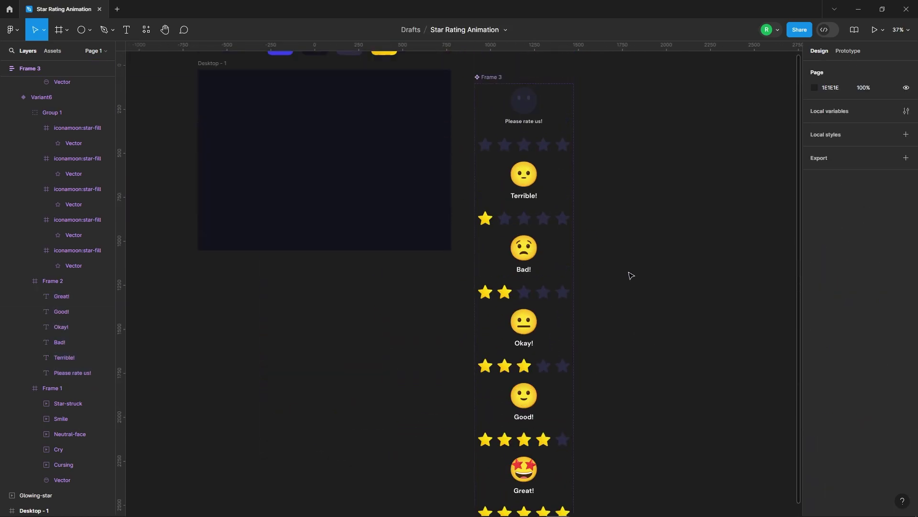
- Place an instance of the Frame 3 component on the Desktop - 1 frame and center it horizontally
scroll(629, 272, down, 3)
click(350, 196)
click(260, 185)
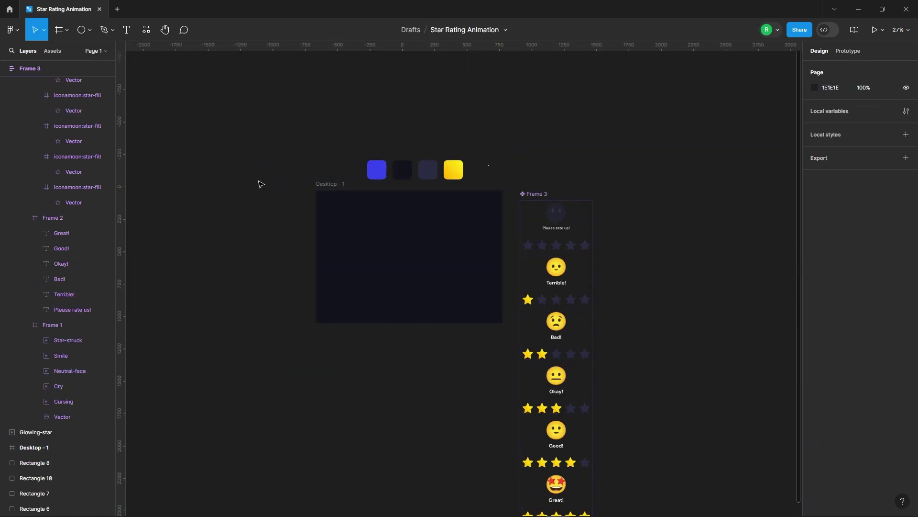
click(53, 51)
drag(22, 131, 440, 262)
scroll(423, 233, up, 4)
click(832, 74)
click(469, 232)
click(441, 258)
click(496, 254)
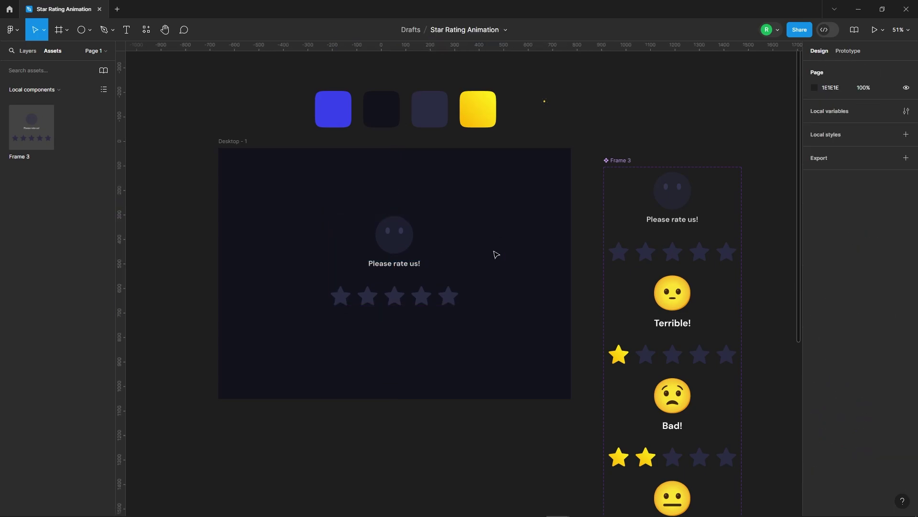
- Add the heading text "Tell us how was your experience" above the emoji on Desktop - 1
key(t)
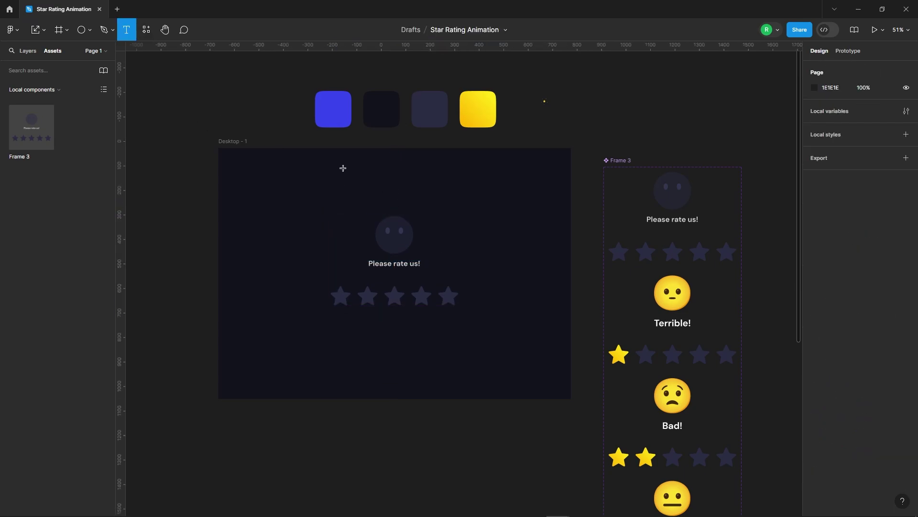
ctrl+scroll(340, 166, up, 3)
click(323, 196)
text(Tell us how was your experience)
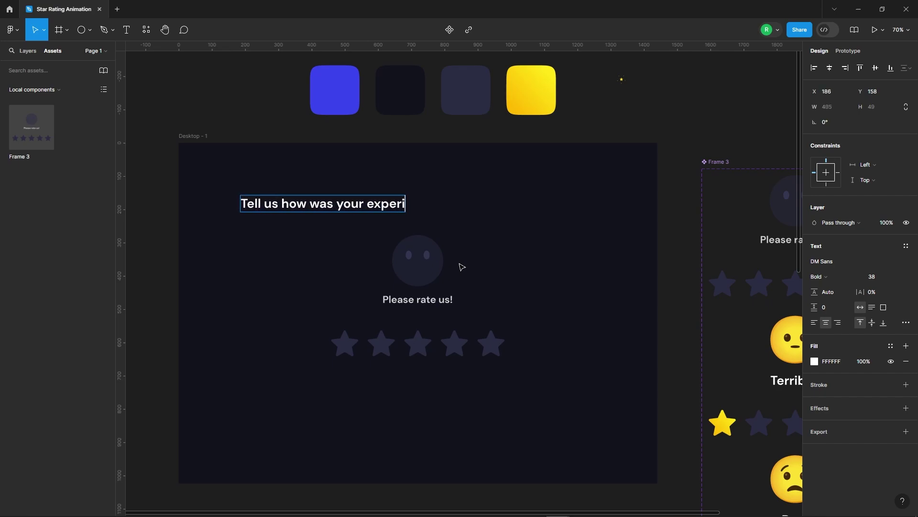
key(Escape)
- Set the heading to Medium weight and size 34, and center it horizontally on Desktop - 1
click(831, 282)
click(832, 266)
click(871, 280)
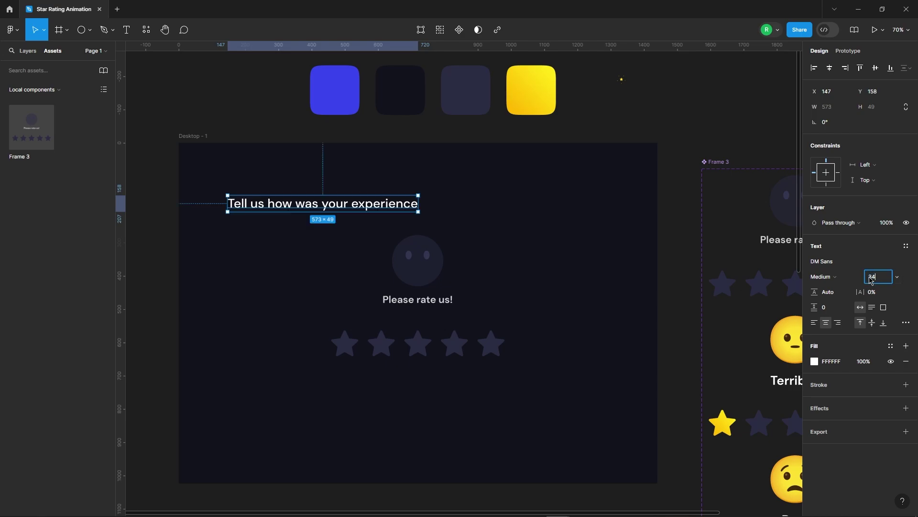
text(24)
key(Return)
click(832, 68)
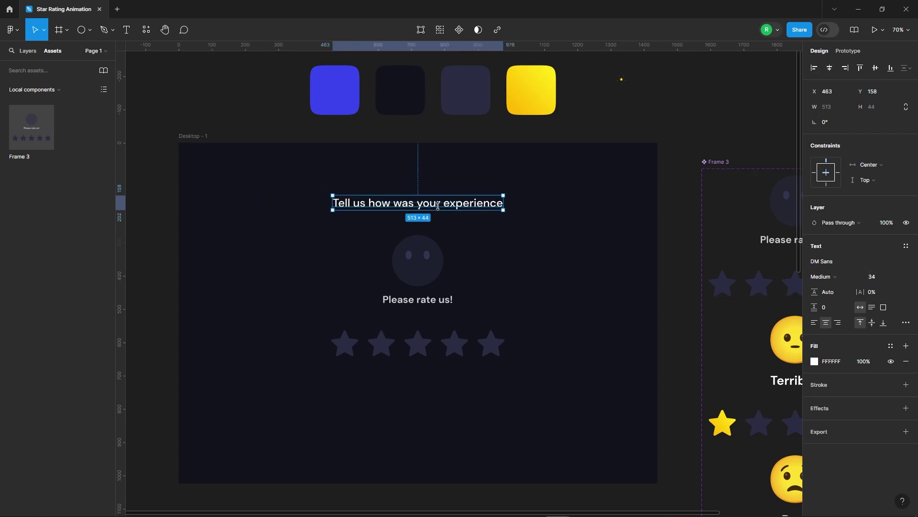
click(554, 207)
scroll(554, 207, down, 3)
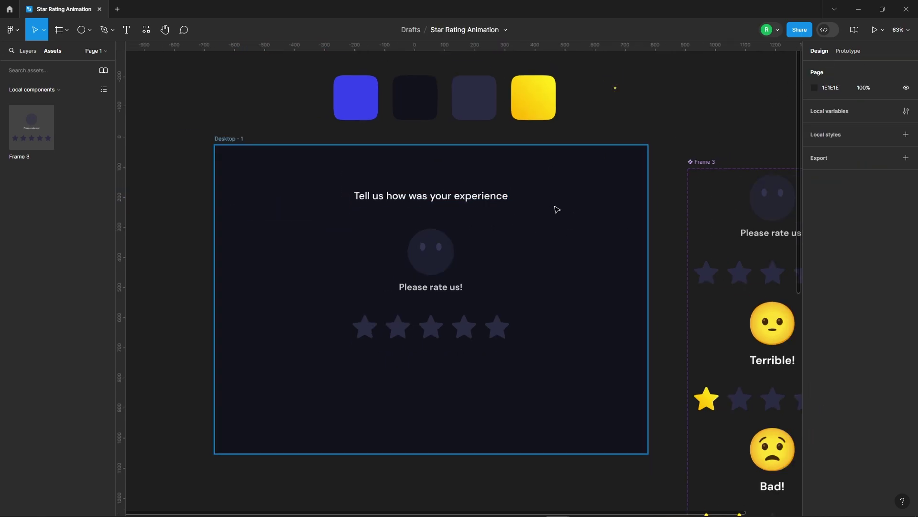
- Adjust the vertical spacing between the heading and the rating instance, and move both lower on Desktop - 1
click(465, 253)
drag(464, 253, 465, 256)
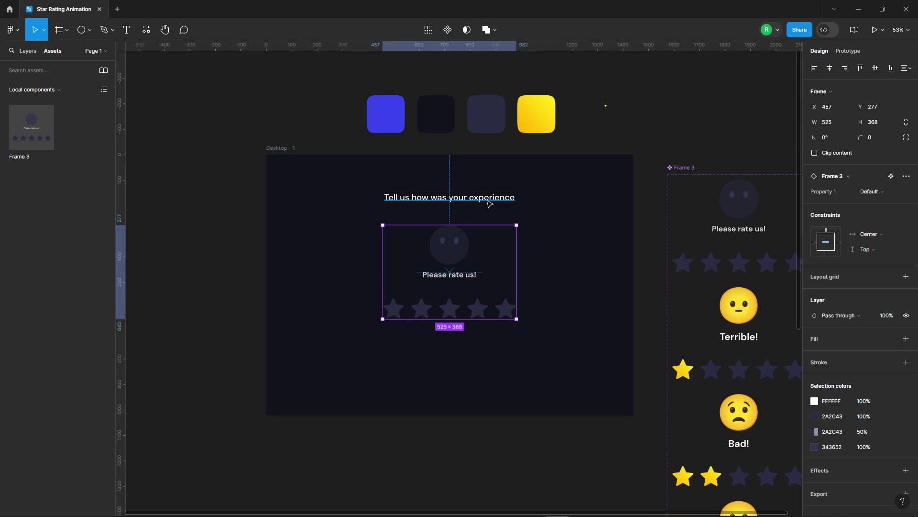
click(590, 232)
drag(357, 179, 569, 340)
drag(480, 279, 483, 288)
key(Escape)
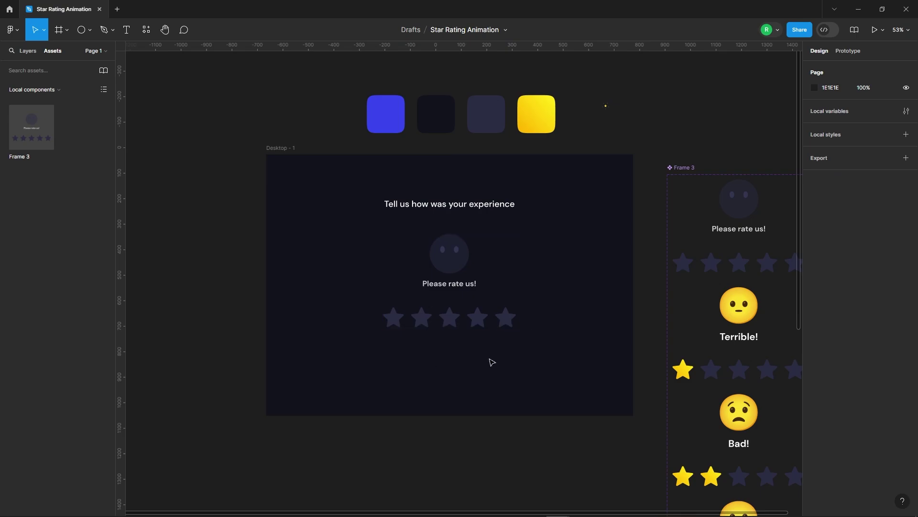
- Add the text "Submit" below the stars on Desktop - 1
click(126, 30)
scroll(378, 311, up, 5)
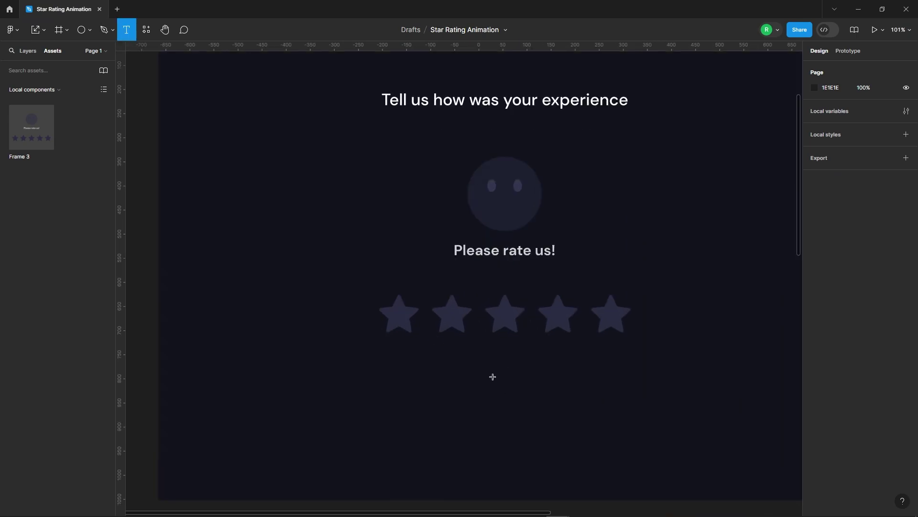
click(441, 348)
key(Escape)
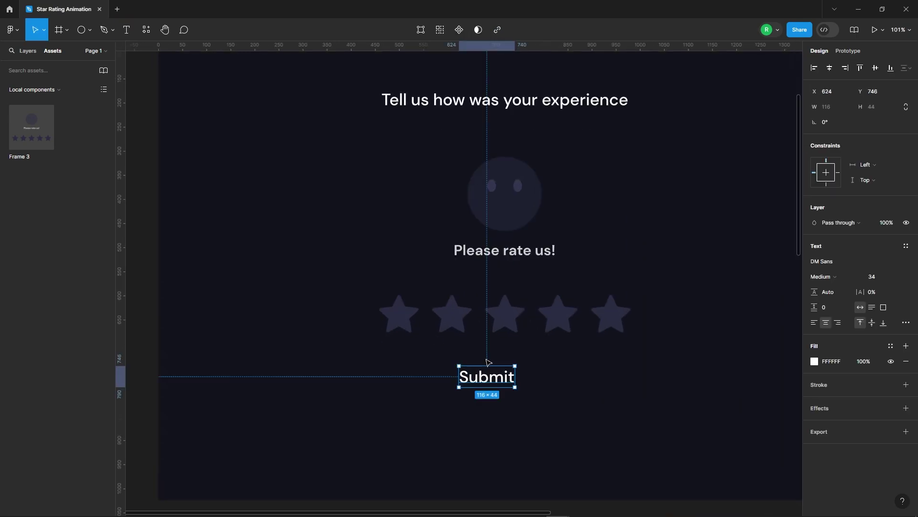
- Add auto layout to the "Submit" text with horizontal padding 34 and vertical padding 14
right_click(509, 381)
click(549, 382)
click(844, 244)
key(Return)
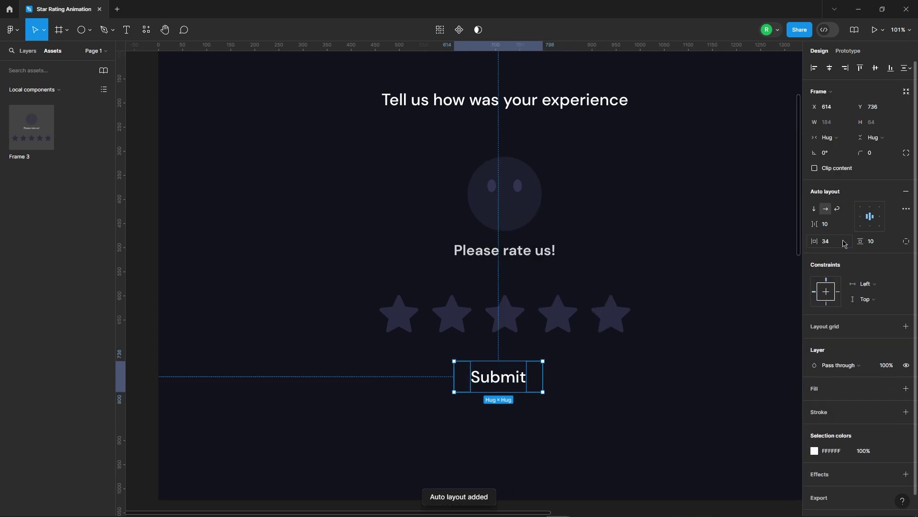
click(876, 240)
text(14)
key(Return)
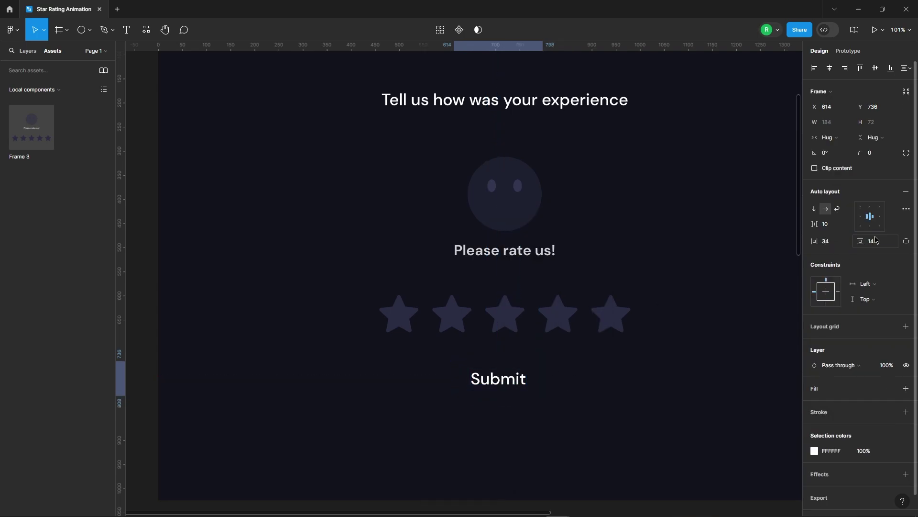
- Fill the Submit button frame with blue 3946ED sampled from the blue swatch above Desktop - 1
click(837, 388)
click(814, 404)
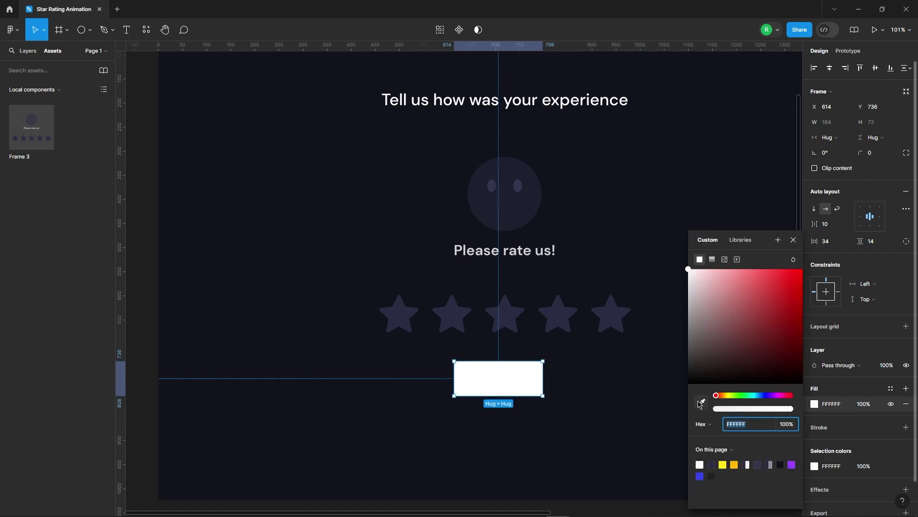
click(701, 402)
scroll(541, 312, down, 5)
click(457, 198)
scroll(538, 350, up, 3)
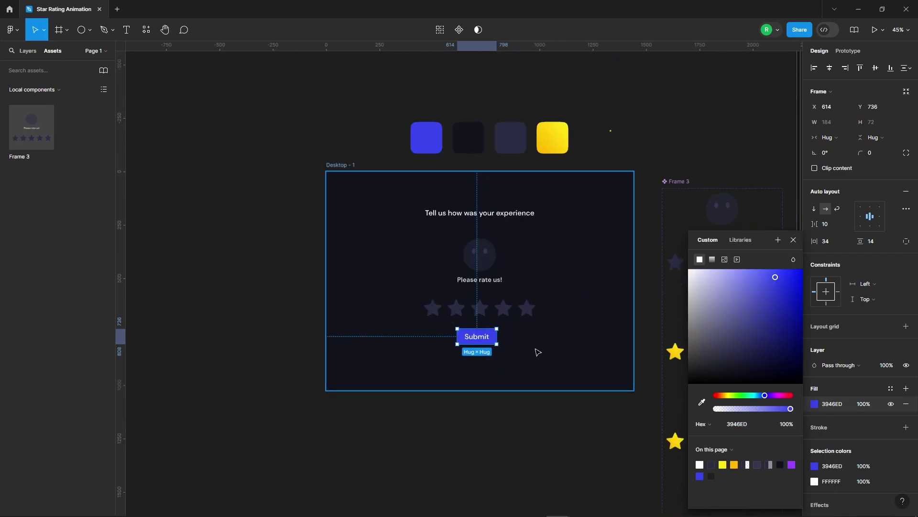
click(793, 241)
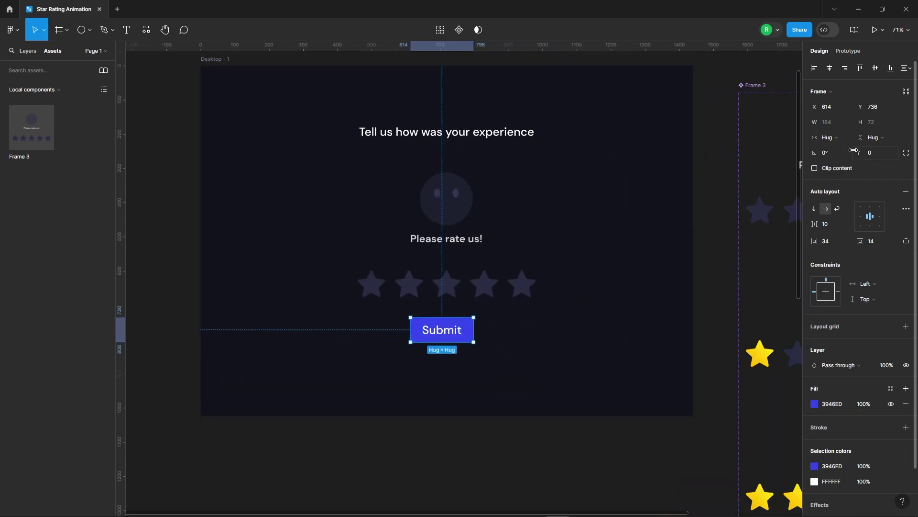
- Set the Submit button's corner radius to 52 and its label's font size to 20
drag(853, 150, 155, 166)
drag(401, 165, 689, 273)
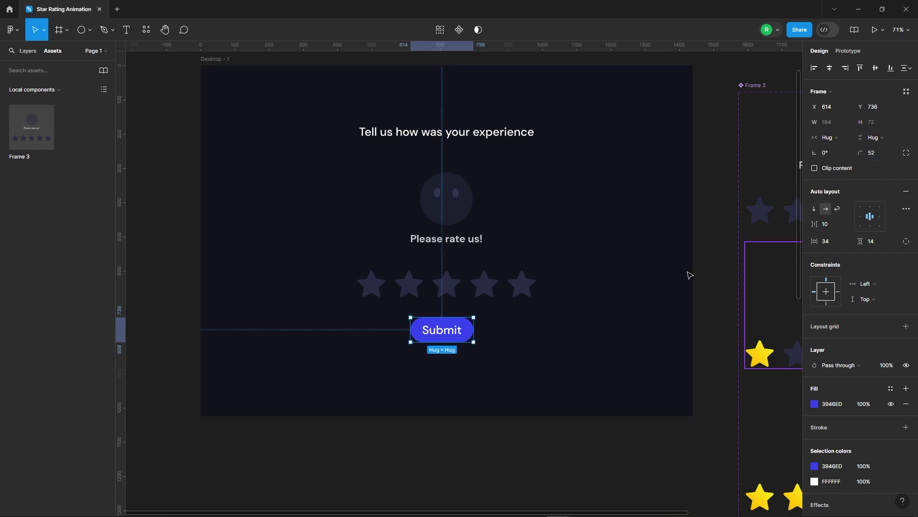
click(438, 334)
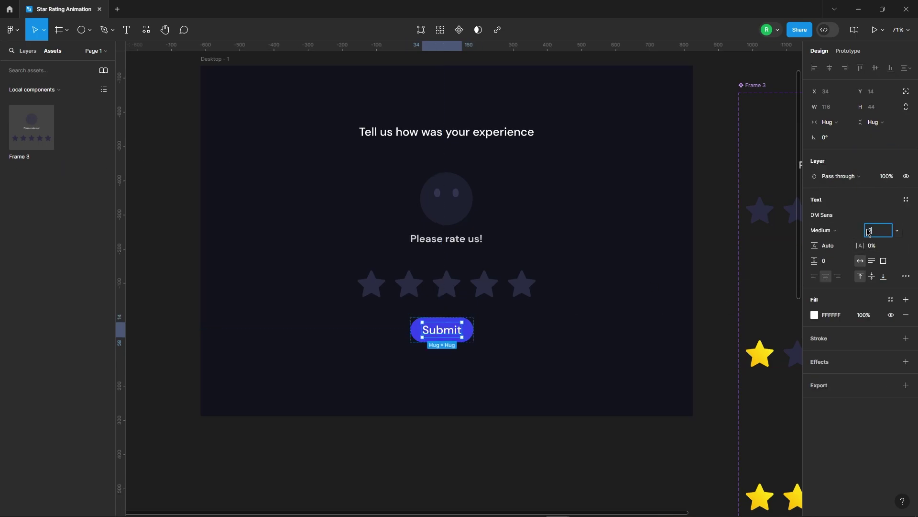
text(20)
key(Return)
- Center the Submit button horizontally on Desktop - 1 and place it at Y 750, 70 px below the stars
click(601, 341)
drag(452, 338, 459, 256)
key(shift+Down)
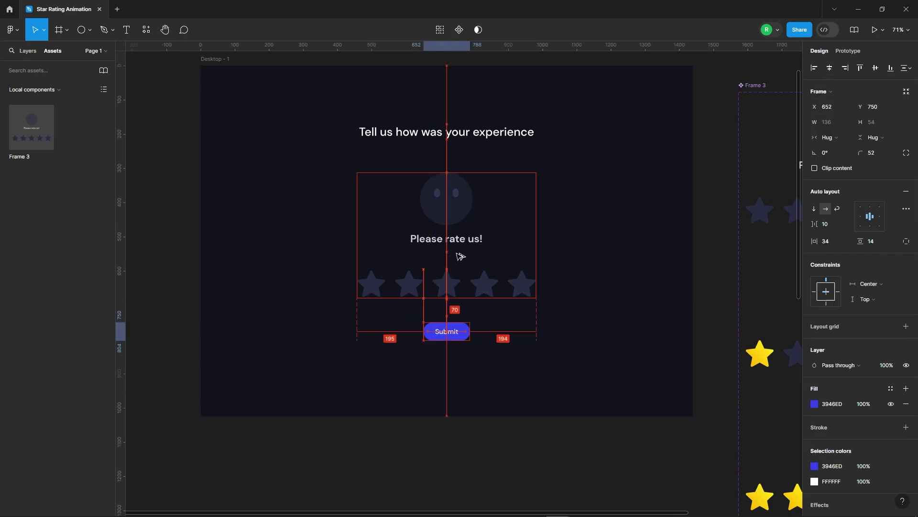
click(478, 302)
- Nudge the rating instance and Submit button down together by 3 px, away from the heading
drag(302, 183, 574, 375)
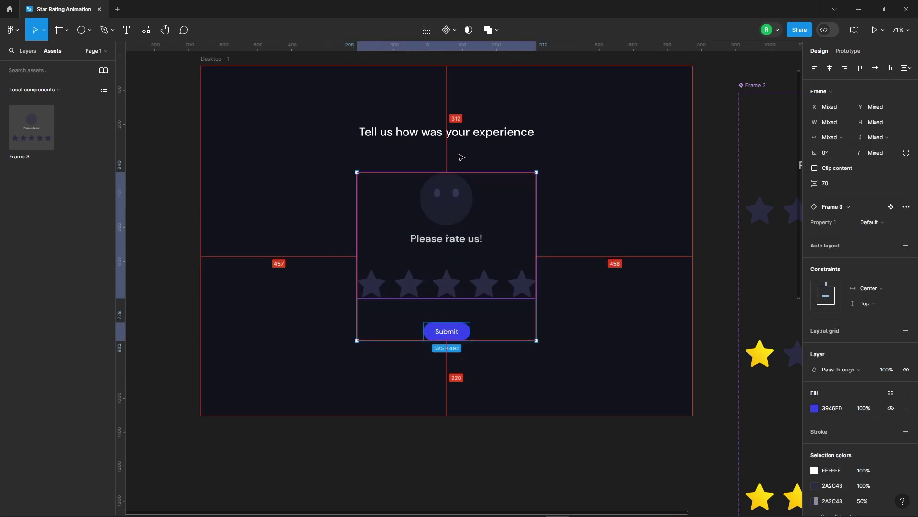
key(Down)
key(Down)
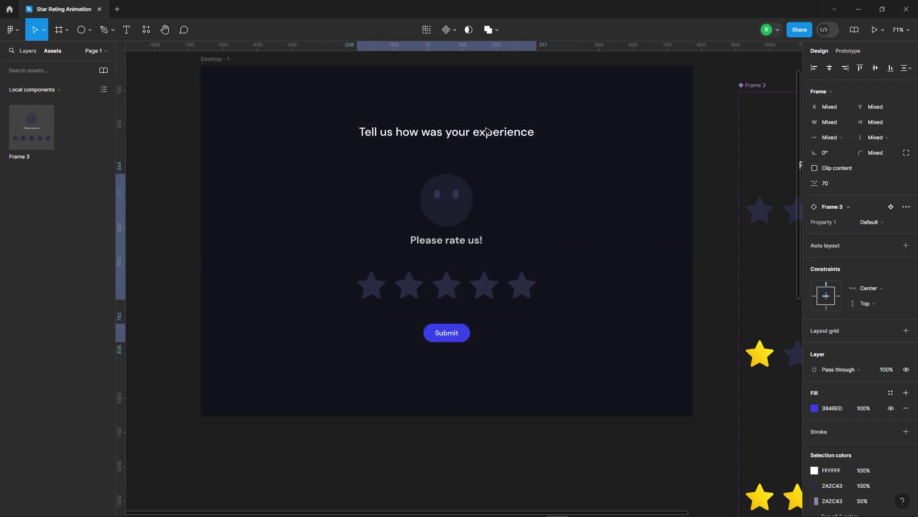
key(Up)
- Move the heading, rating instance and Submit button up together to 160 px from the top edge of Desktop - 1
drag(305, 99, 553, 359)
scroll(555, 331, up, 1)
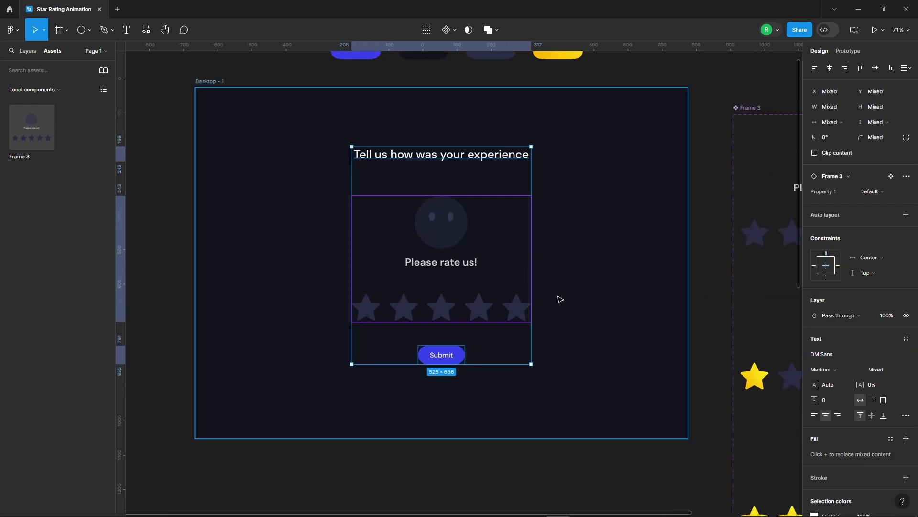
click(460, 288)
key(alt)
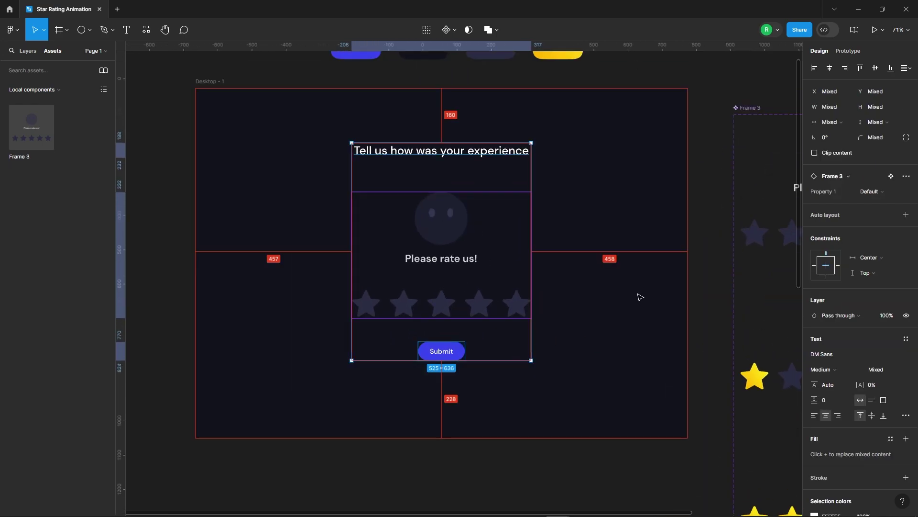
click(603, 294)
scroll(324, 148, down, 3)
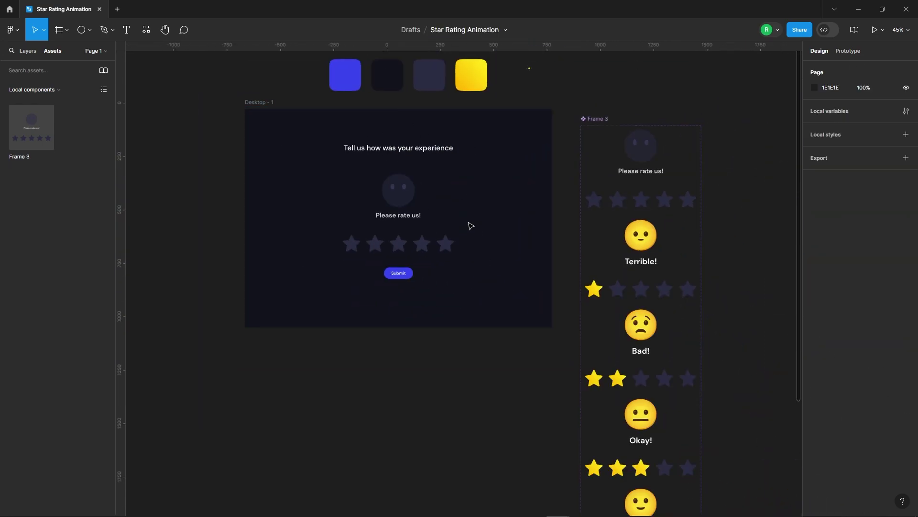
- Create a new 1440 × 1024 Desktop frame and place it below Desktop - 1, aligned with it at X -665, Y 1235
click(58, 29)
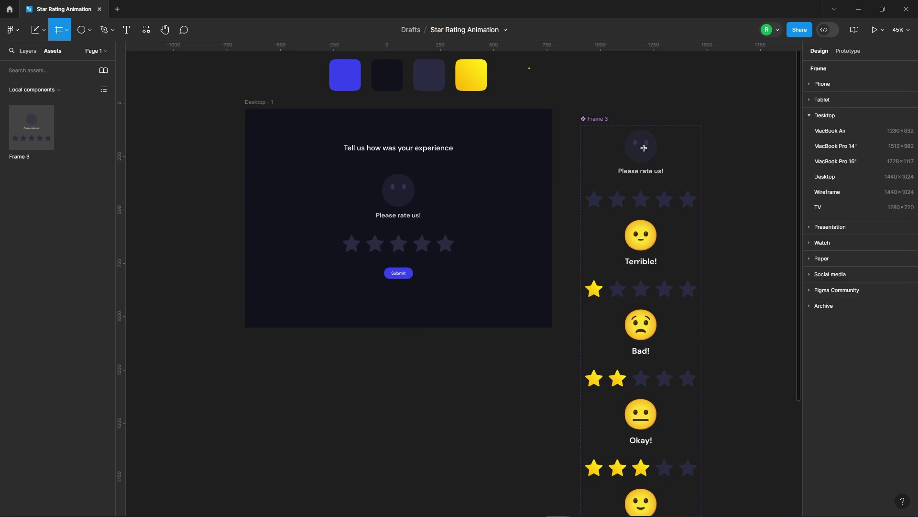
click(820, 177)
drag(560, 216, 338, 289)
scroll(231, 232, up, 3)
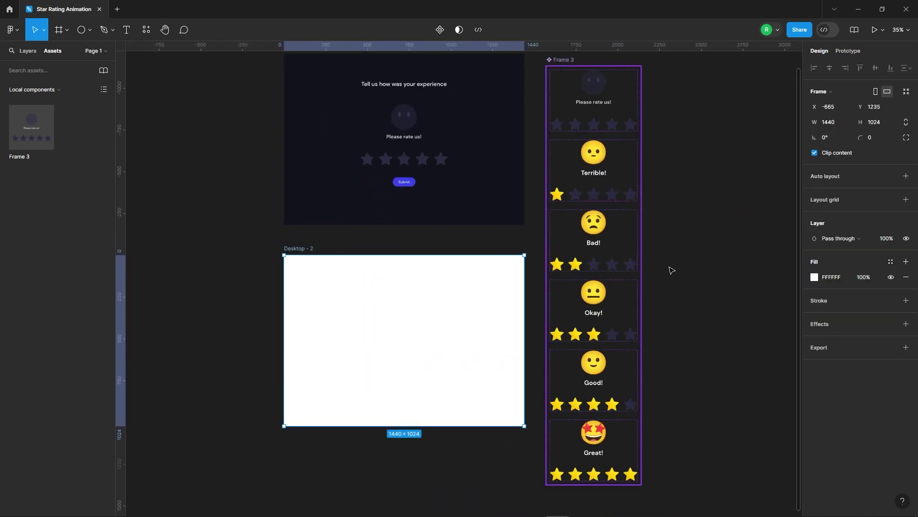
- Set the Desktop - 2 frame's fill to 12131D by sampling the background of Desktop - 1
click(815, 277)
click(701, 402)
click(497, 181)
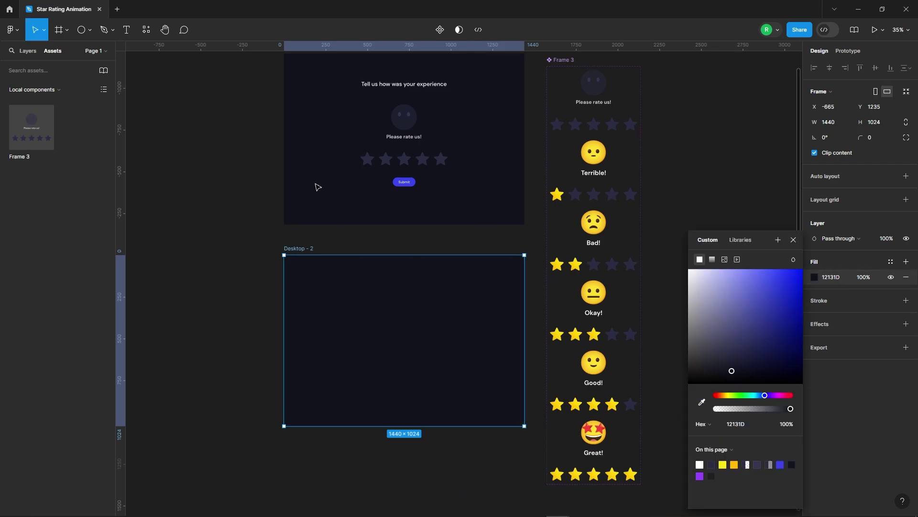
click(215, 240)
- Move the small star GIF into Desktop - 2, resize it to 252 × 252, and center it horizontally
scroll(264, 253, up, 3)
drag(506, 131, 393, 402)
scroll(431, 273, down, 3)
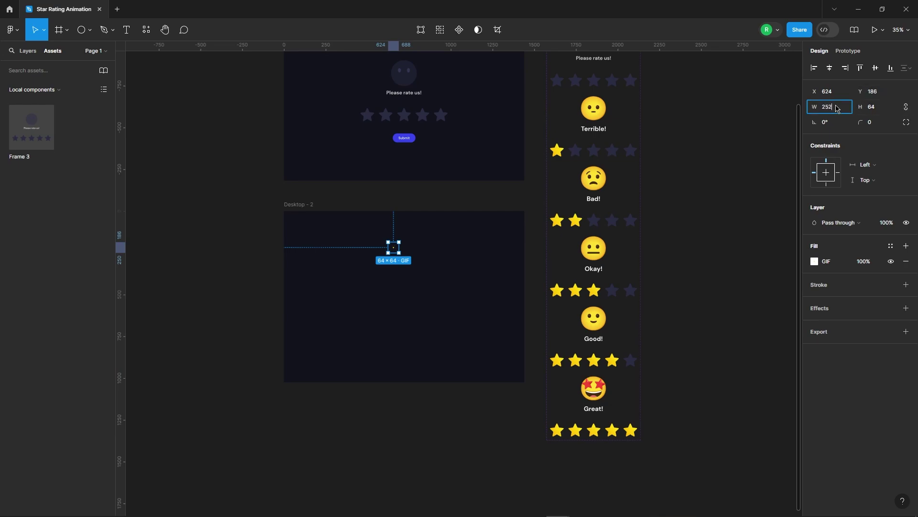
key(Return)
click(829, 68)
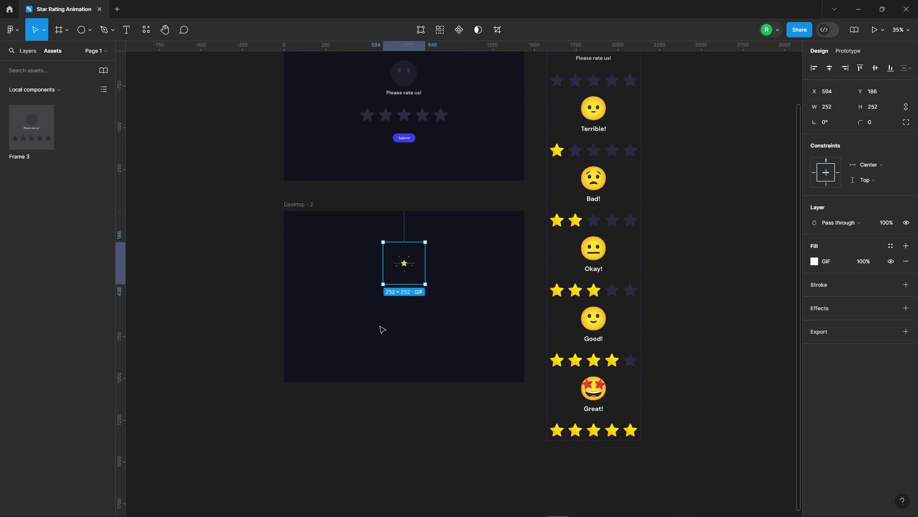
- Move the star GIF down to Y 247 in Desktop - 2 and add the text "Thank you for your feedback!" below it
scroll(380, 328, up, 3)
drag(428, 222, 433, 238)
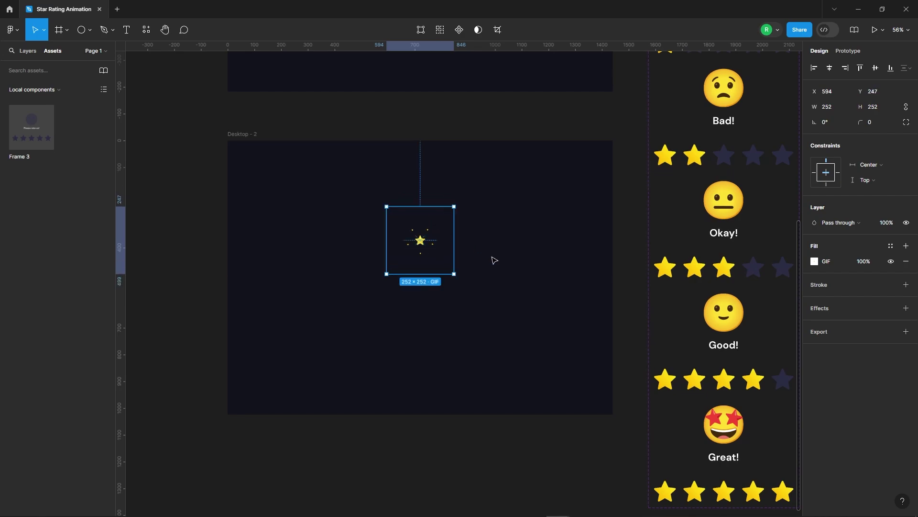
click(442, 337)
key(t)
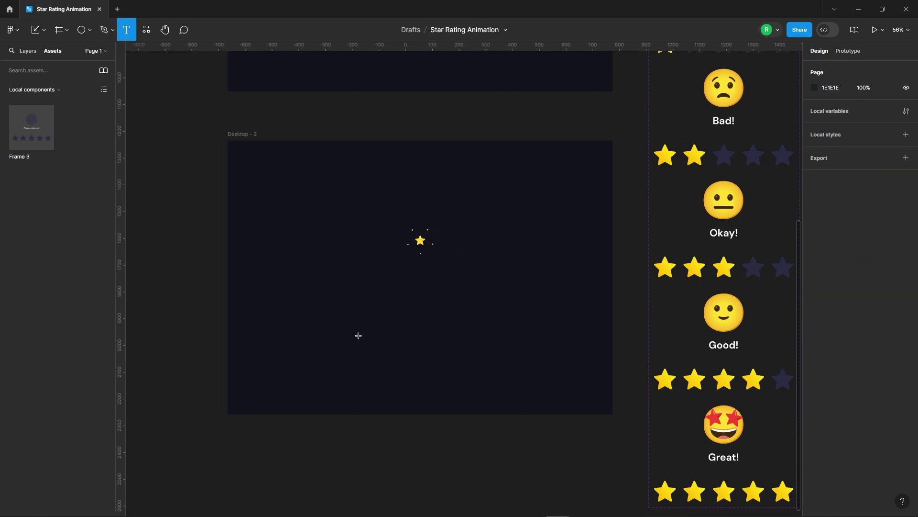
click(354, 297)
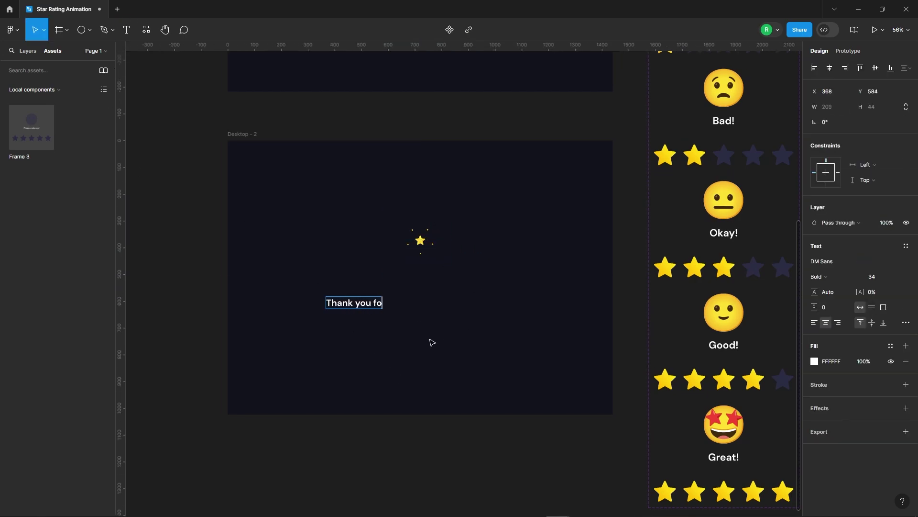
text(Thank you for your feedback!)
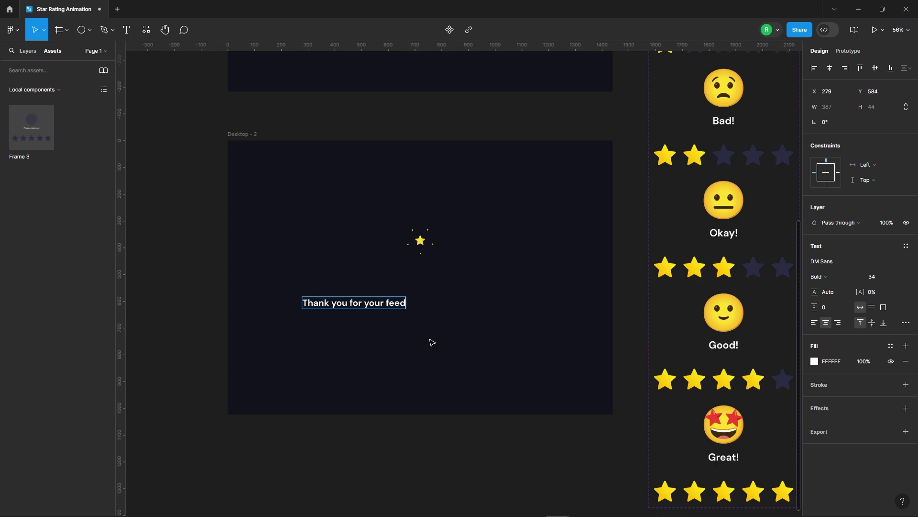
key(Escape)
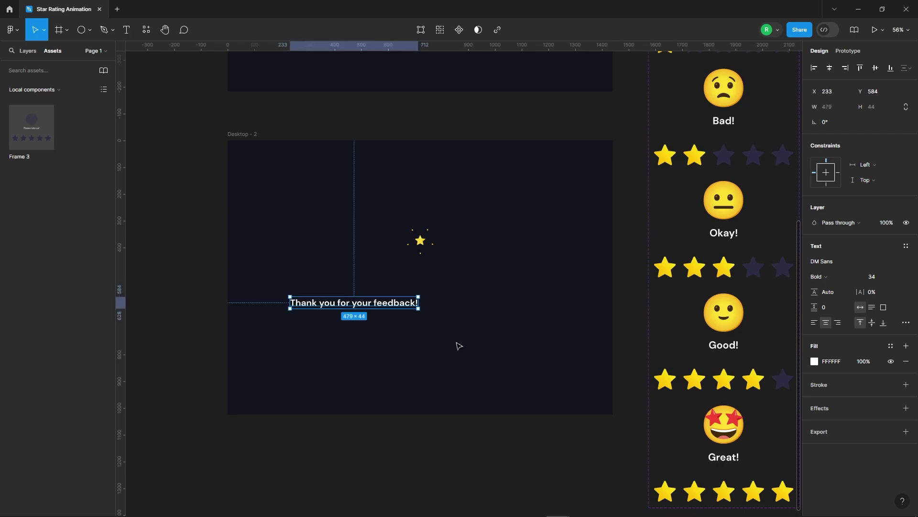
- Center the thank-you text horizontally in Desktop - 2 and set its font weight to Medium
click(834, 70)
click(819, 277)
click(828, 264)
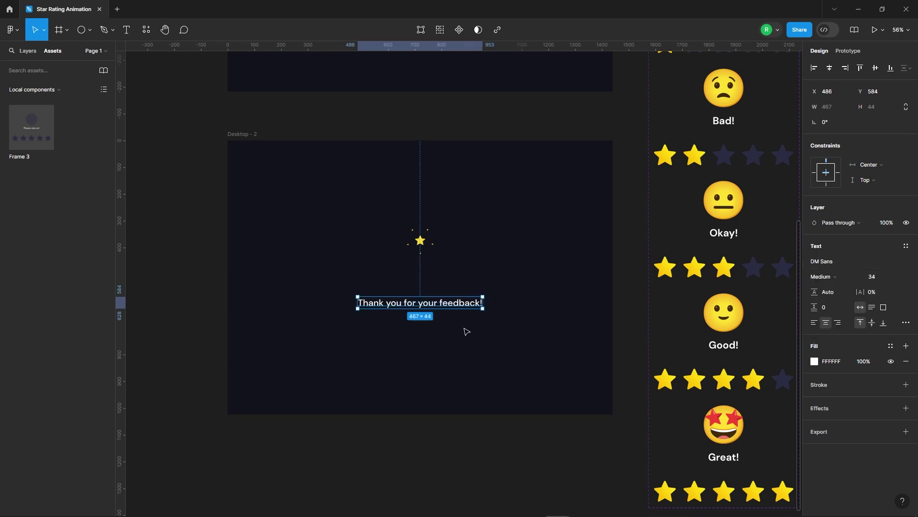
- Move the thank-you text up to Y 547, closer to the star GIF
click(385, 236)
scroll(403, 265, up, 5)
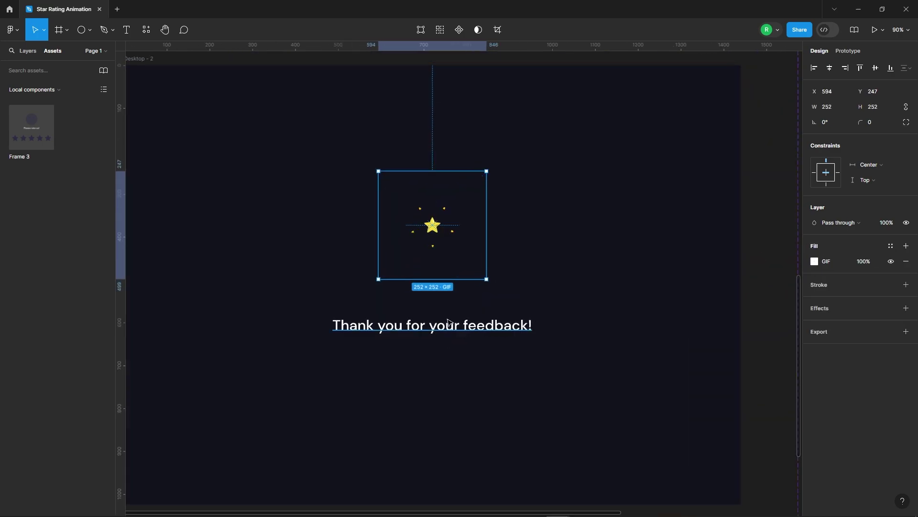
click(448, 327)
drag(448, 327, 448, 312)
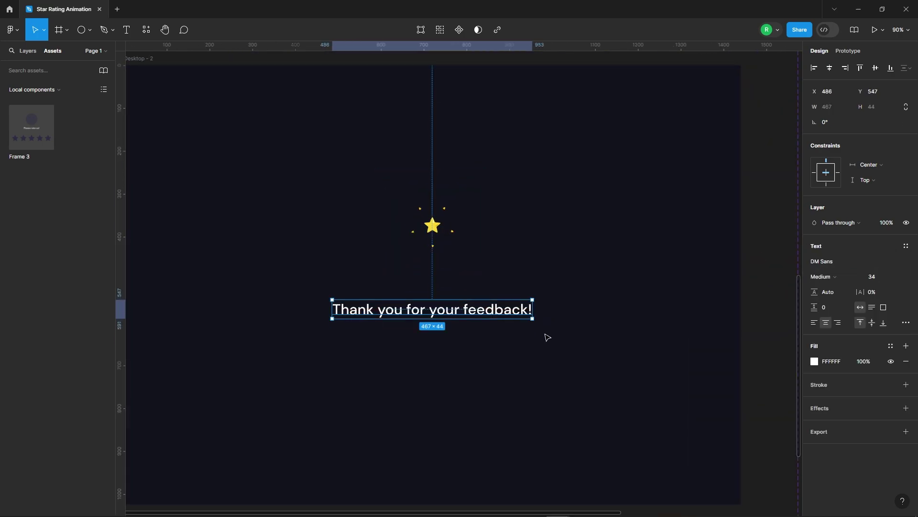
- Copy the star GIF and thank-you text from Desktop - 2 into Desktop - 1 and move the copies up near the heading
click(433, 123)
scroll(432, 123, down, 5)
drag(334, 154, 544, 300)
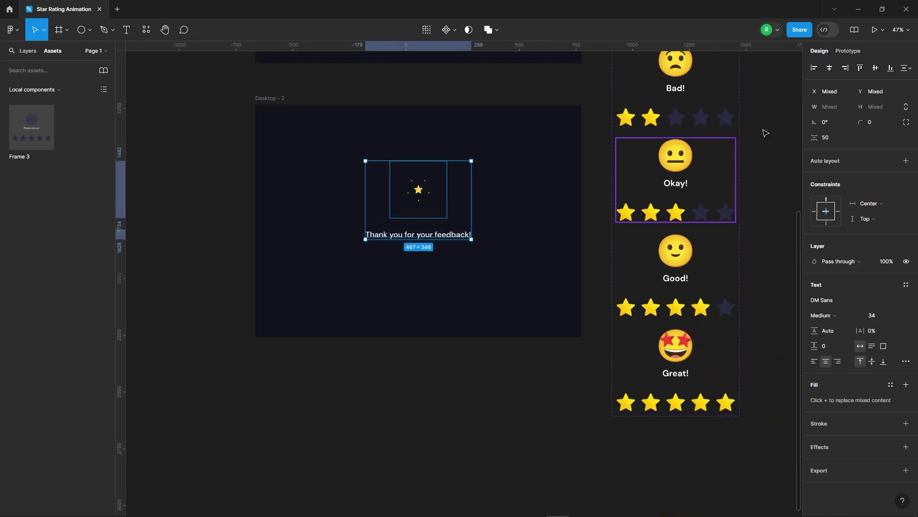
drag(337, 145, 517, 282)
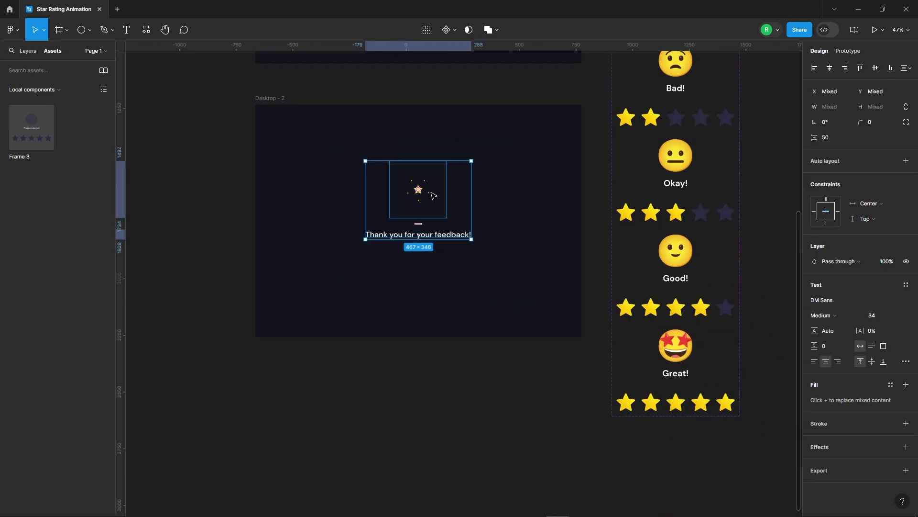
right_click(420, 183)
click(452, 191)
scroll(394, 308, down, 3)
scroll(395, 335, up, 3)
scroll(443, 243, up, 3)
click(545, 201)
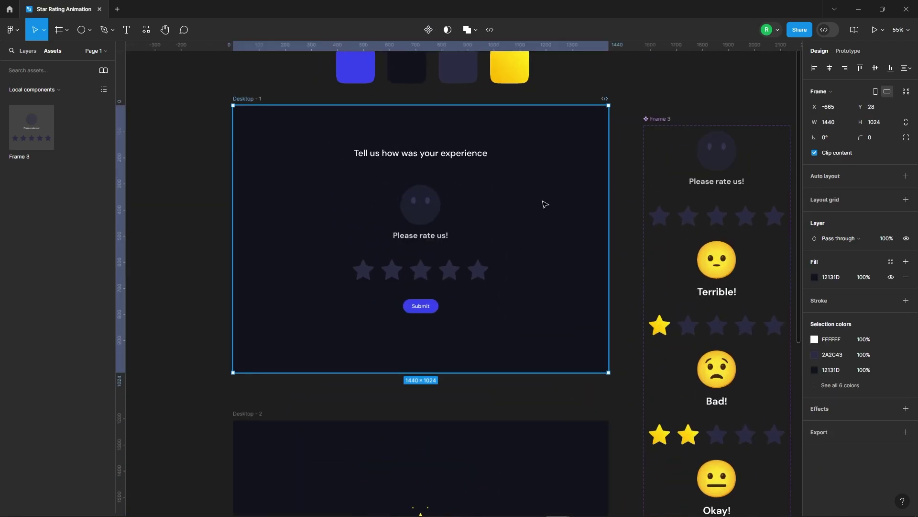
key(ctrl+v)
drag(445, 216, 449, 163)
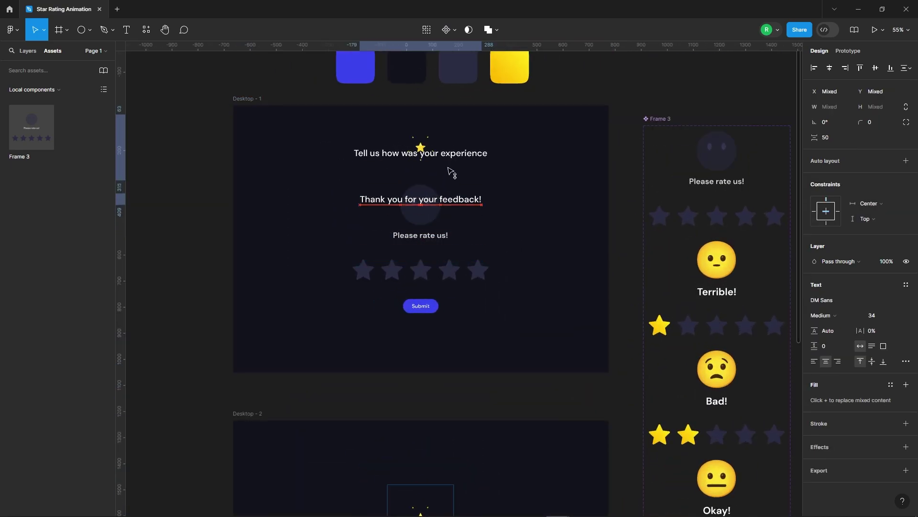
- Move the copied thank-you text above the heading of Desktop - 1, to Y 95
key(Escape)
click(454, 205)
drag(457, 201, 458, 140)
key(Escape)
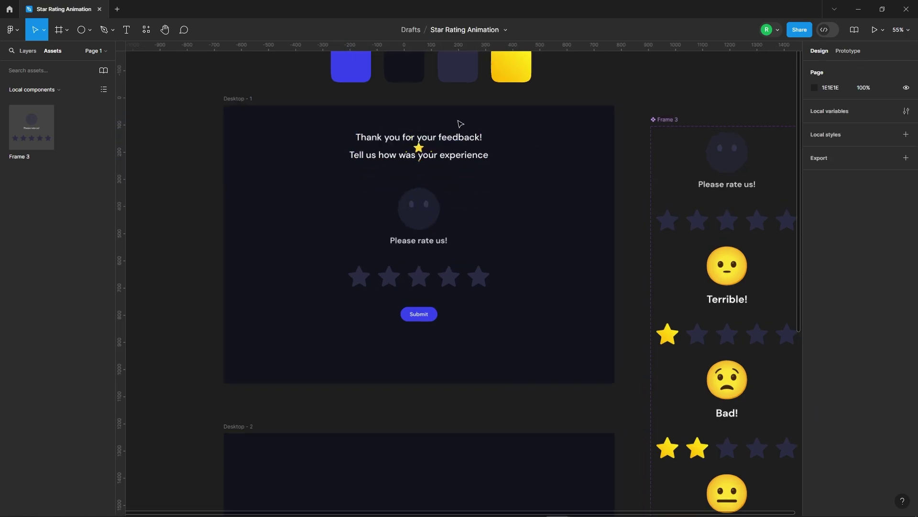
- Set the layer opacity of the star GIF in Desktop - 1 to 0%
scroll(460, 124, up, 5)
click(368, 203)
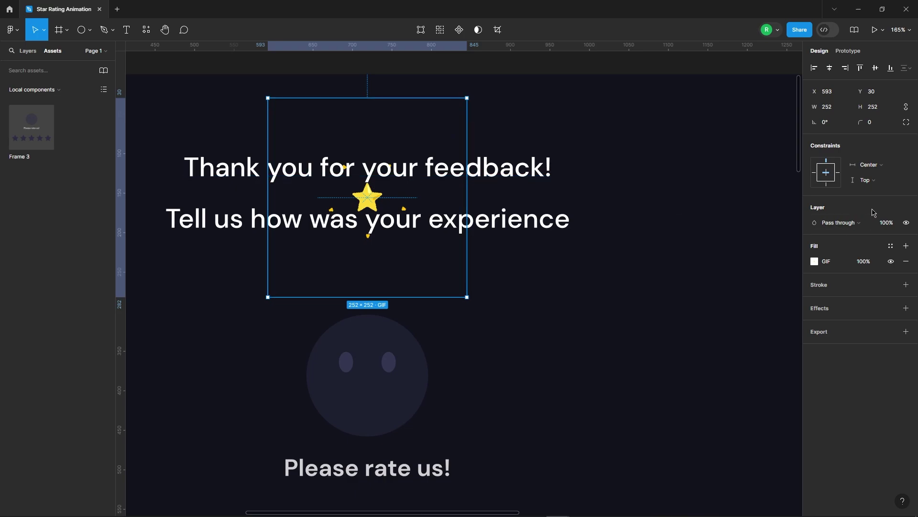
click(884, 225)
text(0)
key(Return)
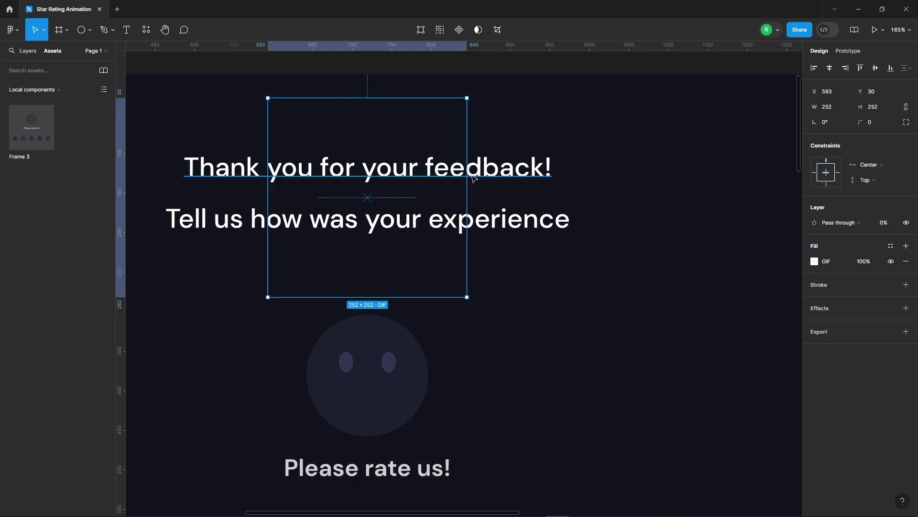
- Set the layer opacity of the thank-you text in Desktop - 1 to 0%
key(Tab)
text(0)
key(Return)
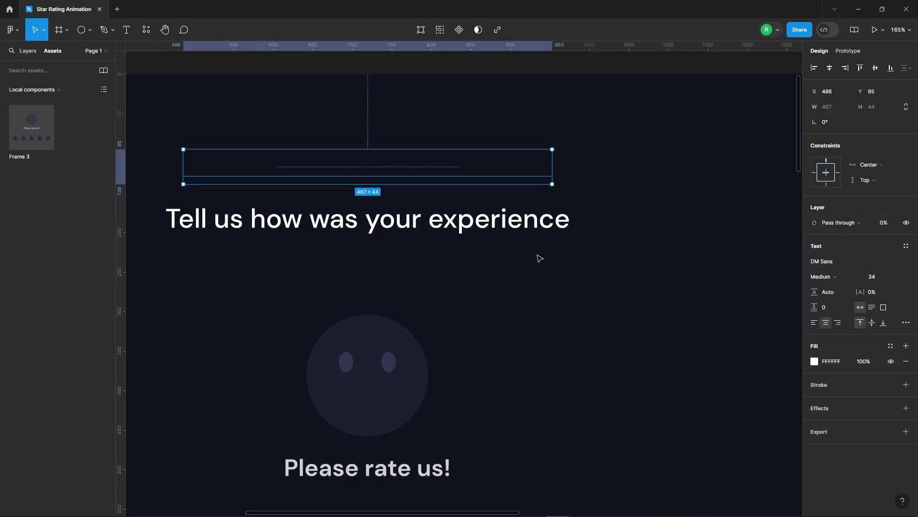
key(Escape)
- Copy the heading, rating instance and Submit button of Desktop - 1 together
scroll(544, 151, down, 5)
click(457, 288)
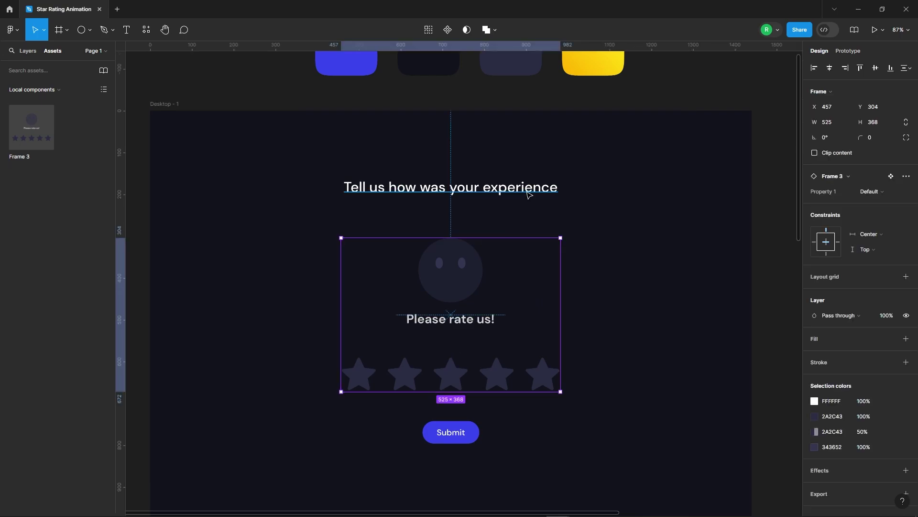
shift+click(527, 189)
shift+click(471, 433)
right_click(496, 280)
click(510, 271)
key(Escape)
- In prototype mode, connect the first star of the default variant to the Terrible! variant (Variant2) with an On click Change to interaction
scroll(298, 202, down, 5)
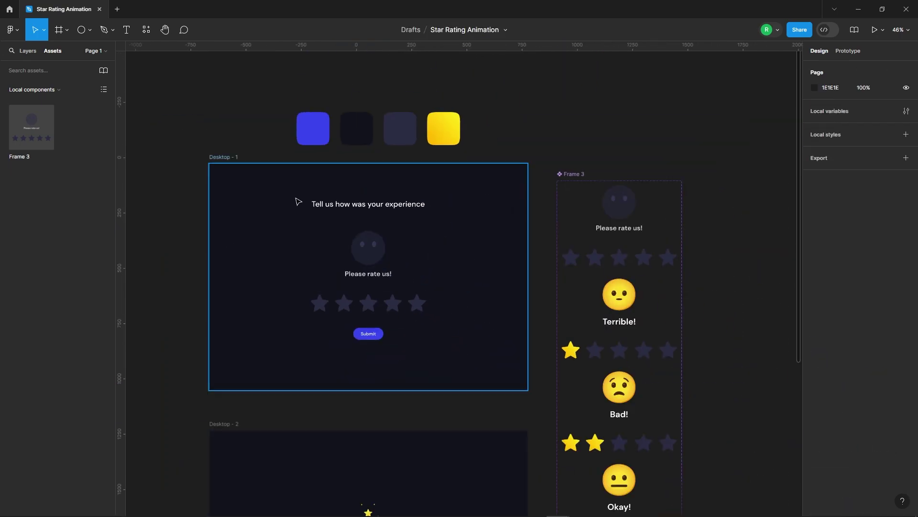
scroll(290, 197, down, 3)
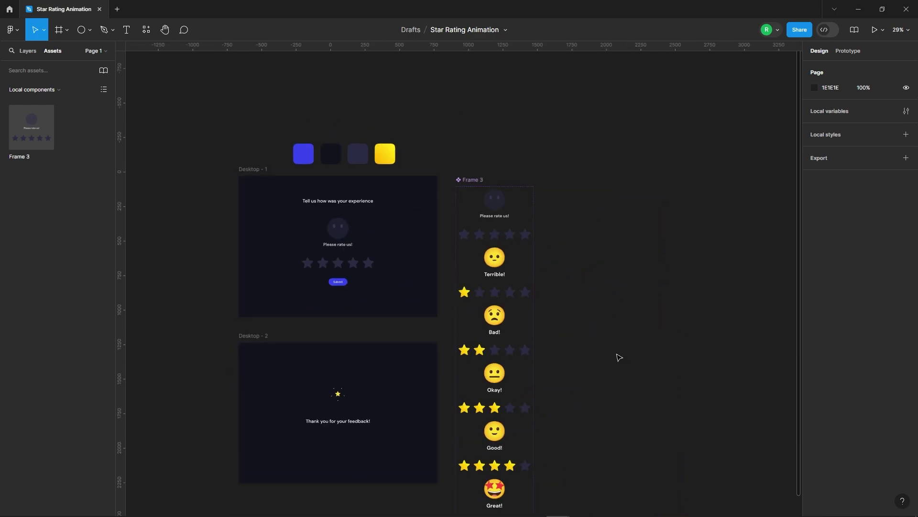
scroll(627, 347, down, 2)
click(847, 51)
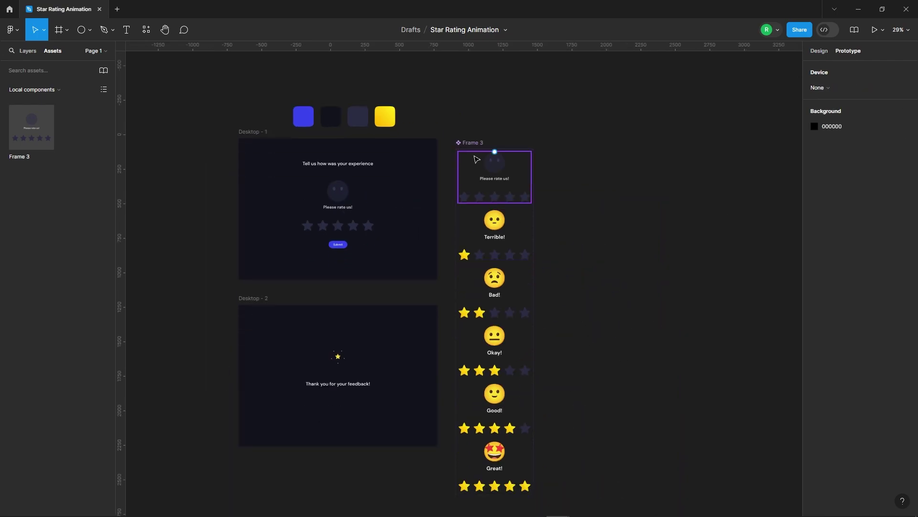
scroll(477, 159, up, 6)
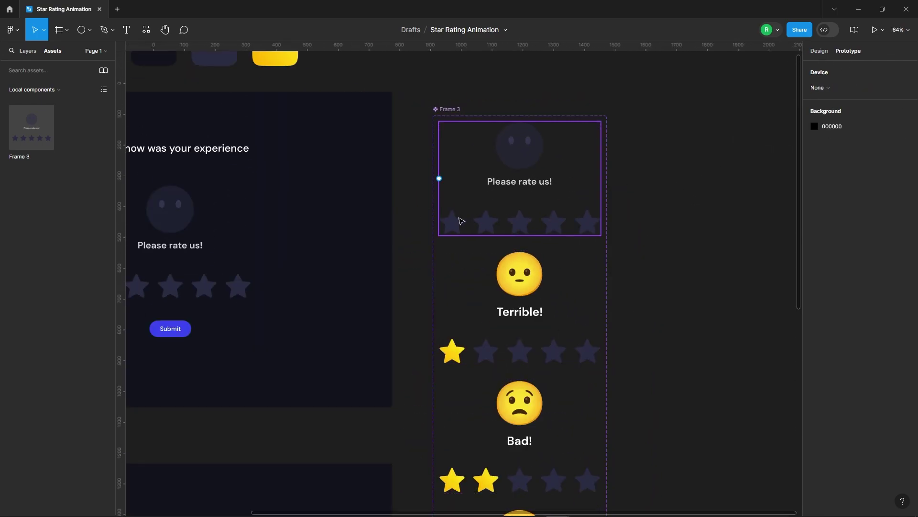
click(455, 220)
click(453, 233)
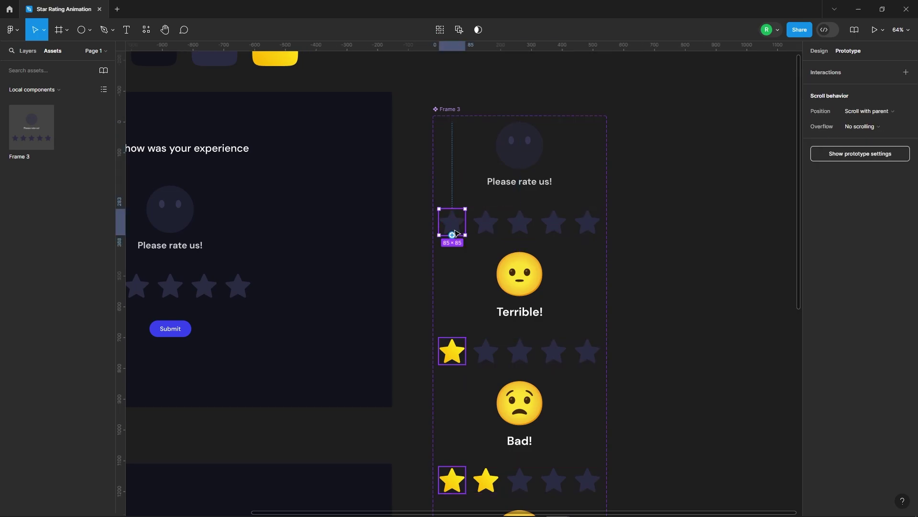
scroll(452, 254, down, 1)
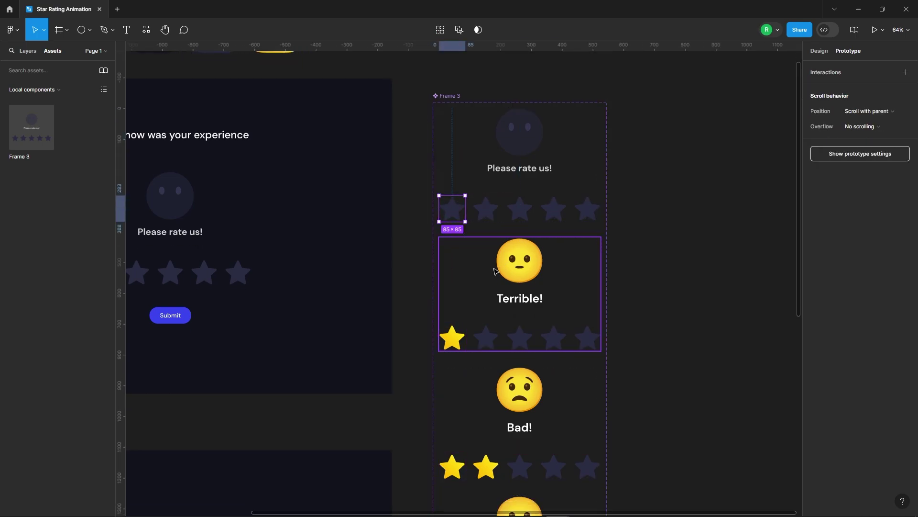
drag(452, 222, 473, 292)
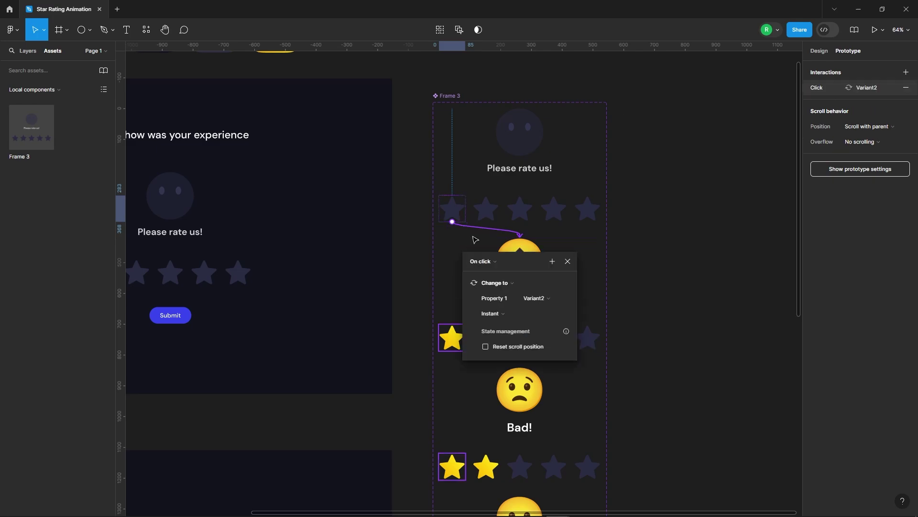
- Set the first star's interaction animation to Smart animate with the Quick curve at 600ms
scroll(643, 238, down, 2)
click(491, 276)
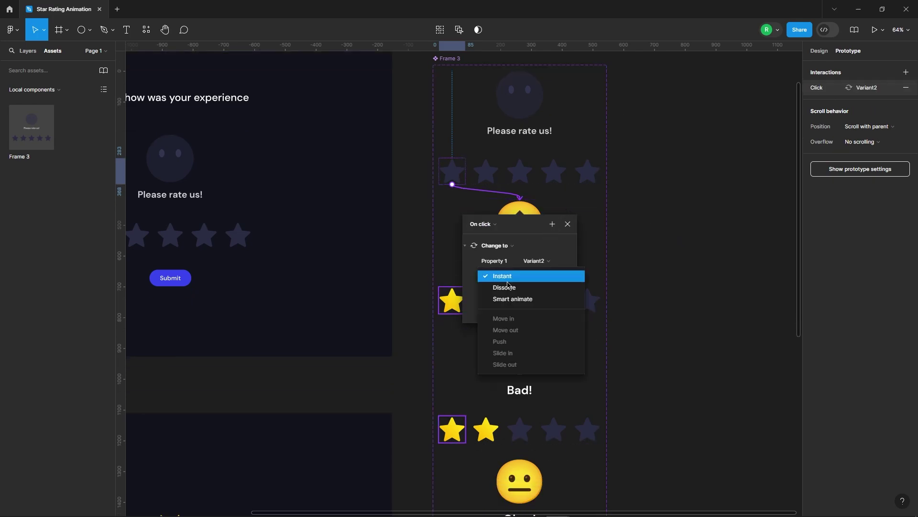
click(520, 299)
click(502, 290)
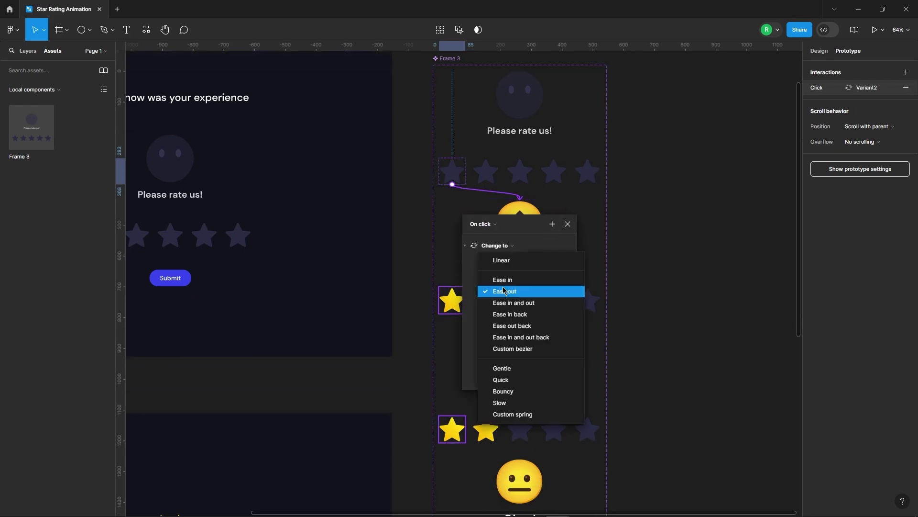
click(546, 378)
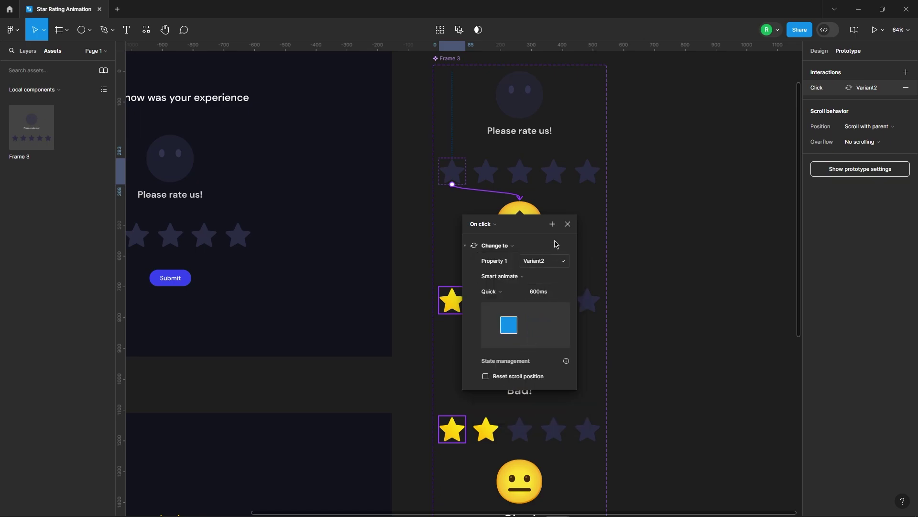
click(568, 223)
- Connect the default variant's second star to the Bad! variant (Variant3) and its third star to the Okay! variant (Variant4) on click
click(490, 173)
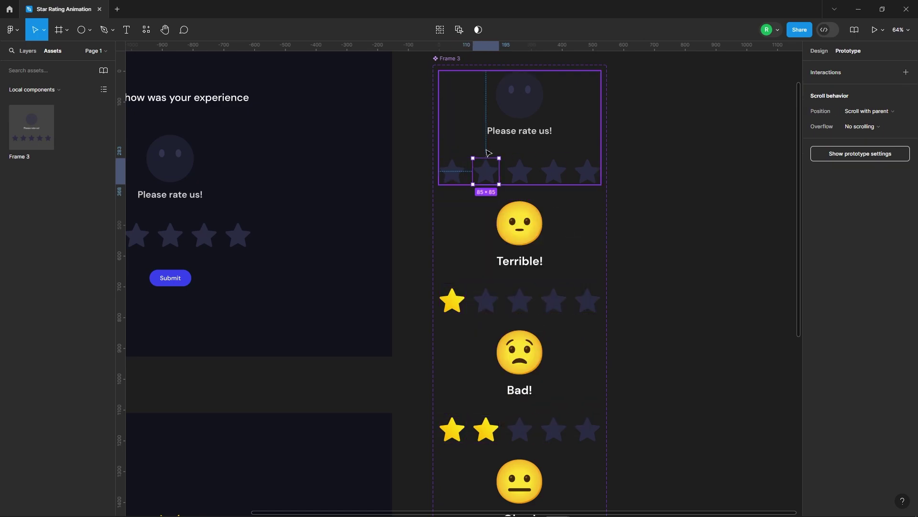
scroll(459, 90, down, 5)
drag(473, 140, 511, 233)
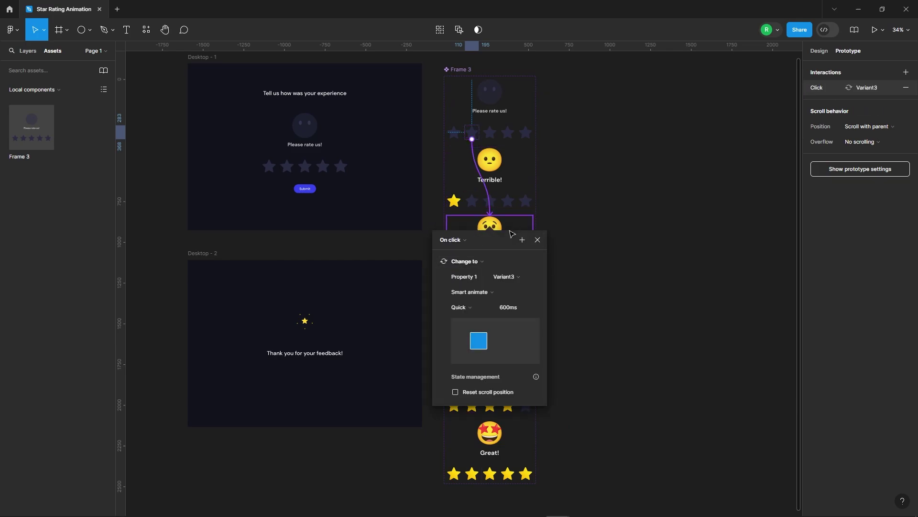
click(490, 136)
drag(490, 138, 471, 306)
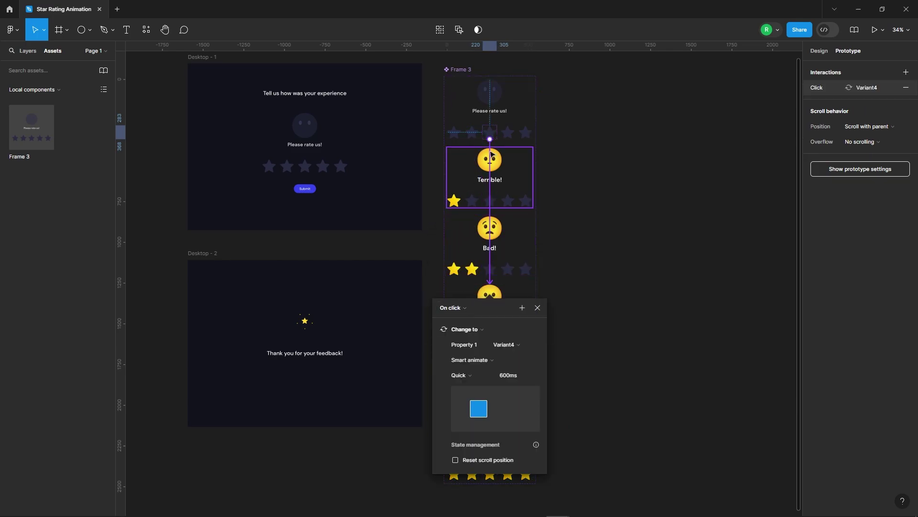
- Connect the default variant's fourth star to the Good! variant and its fifth star to the Great! variant on click
click(509, 133)
drag(508, 139, 482, 397)
click(526, 133)
scroll(606, 130, down, 1)
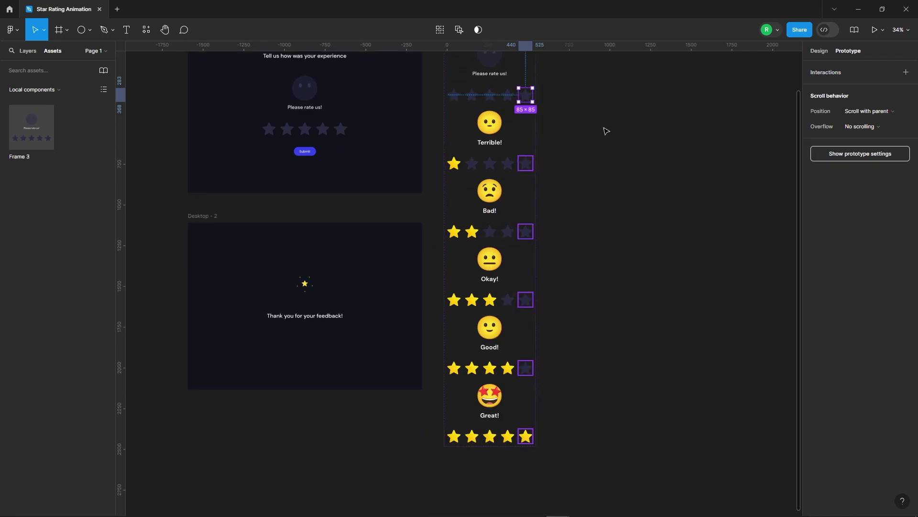
scroll(606, 131, down, 1)
drag(535, 113, 499, 369)
click(568, 291)
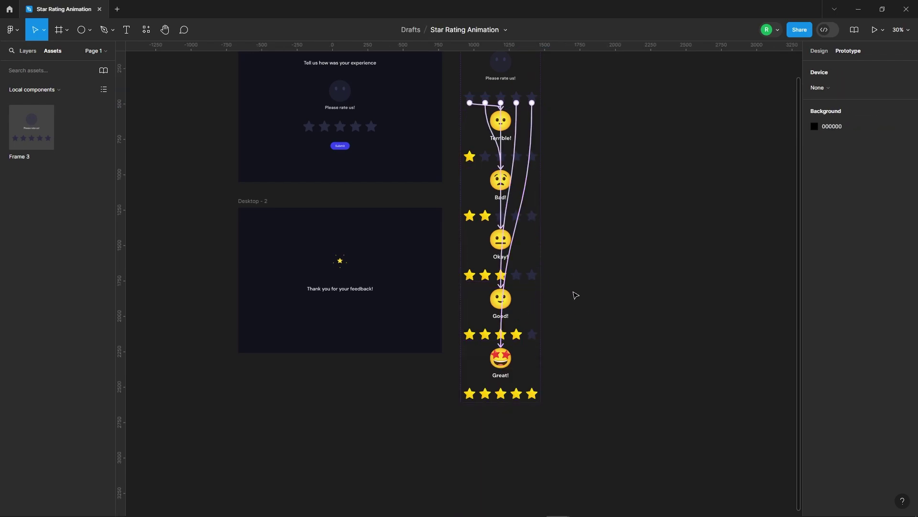
- Connect the Terrible! variant's second star to the Bad! variant (Variant3) with an On click Change to interaction
scroll(569, 287, up, 3)
scroll(550, 222, up, 5)
click(366, 292)
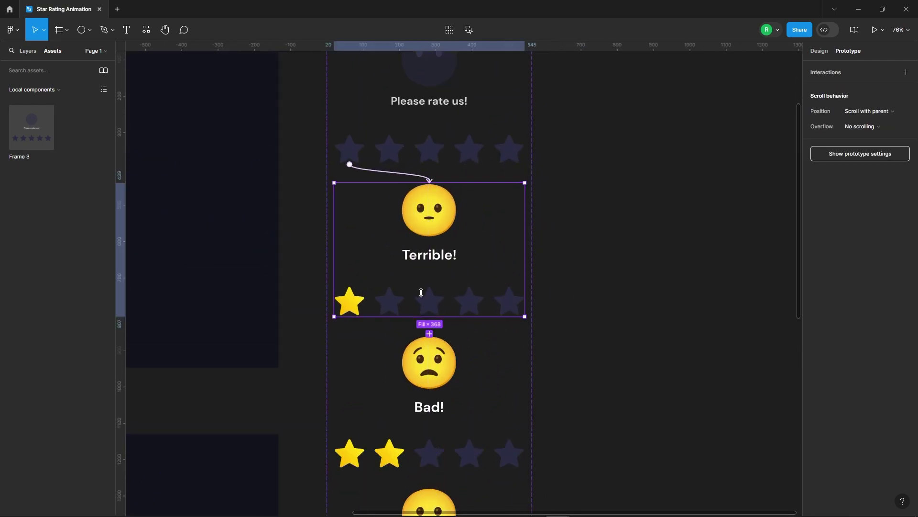
double_click(356, 307)
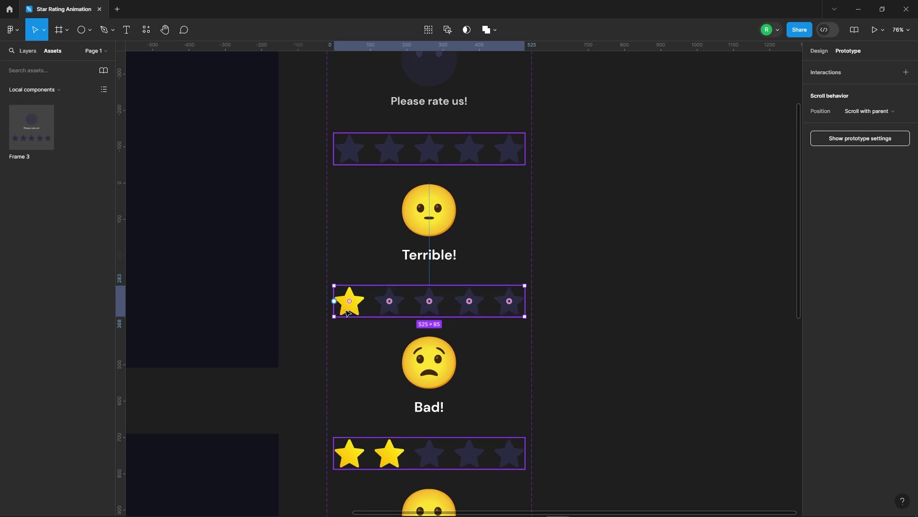
click(347, 313)
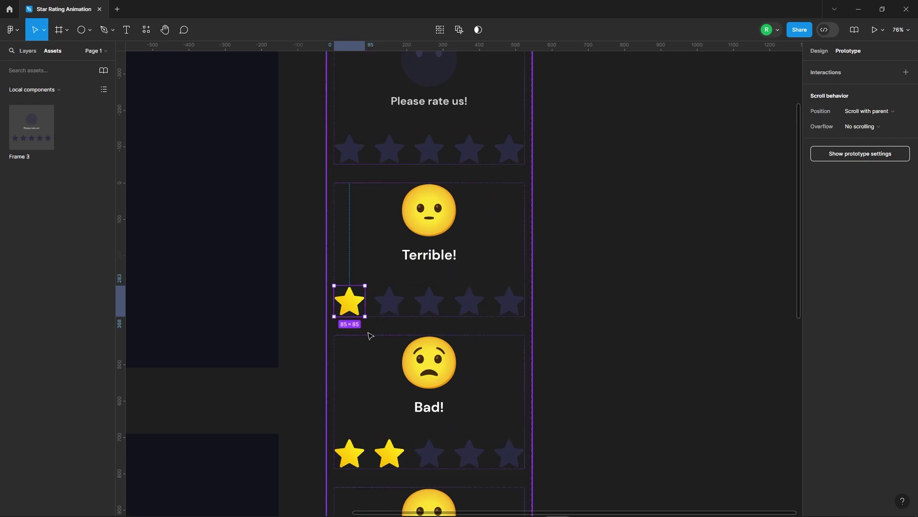
click(393, 310)
scroll(448, 230, down, 2)
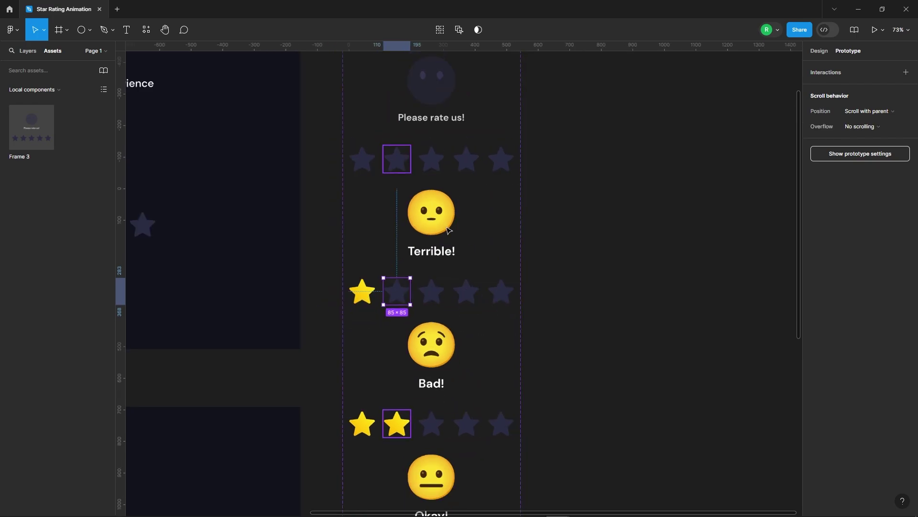
scroll(449, 230, down, 3)
drag(415, 277, 430, 345)
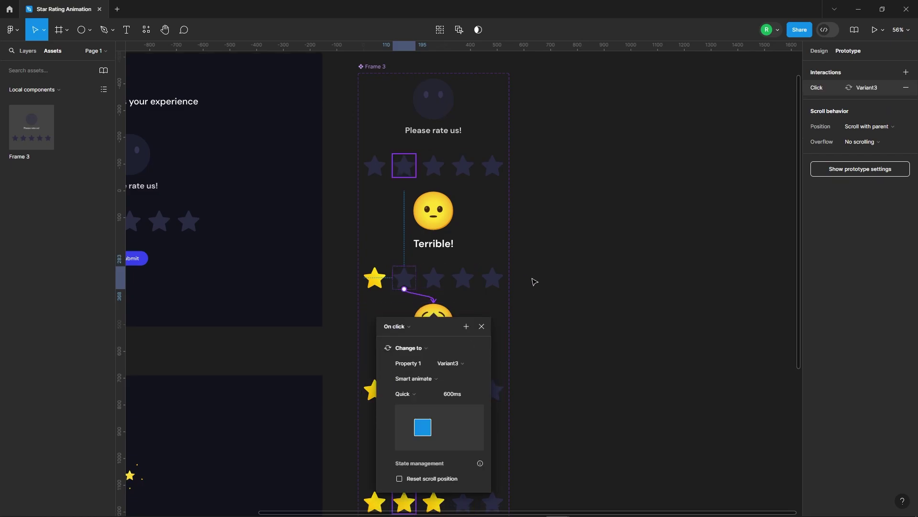
- Connect the Terrible! variant's third star to the Okay! variant (Variant4) and its fourth star to the Good! variant on click
scroll(535, 282, down, 2)
click(439, 187)
scroll(548, 203, down, 1)
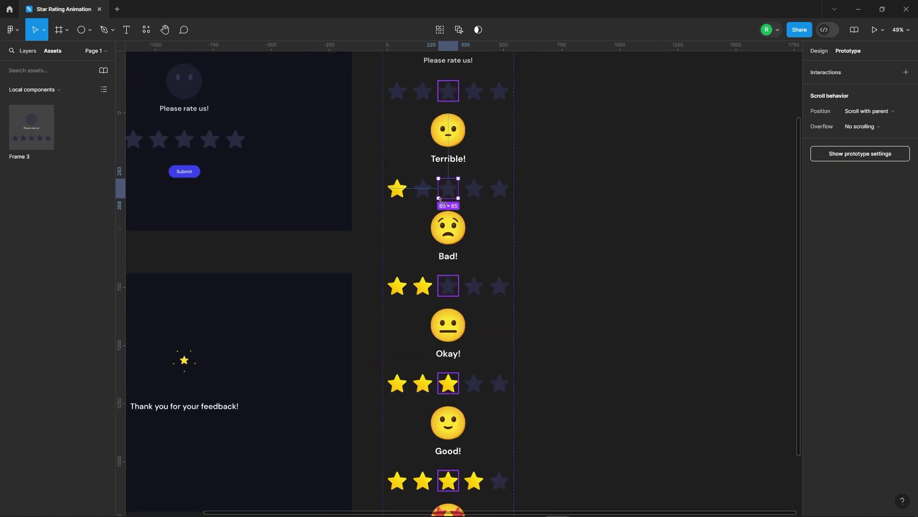
drag(452, 202, 448, 283)
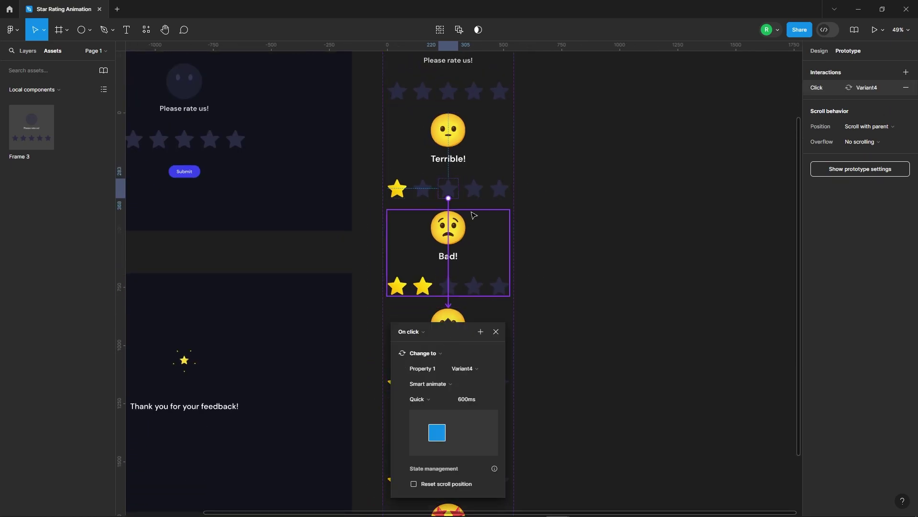
click(473, 192)
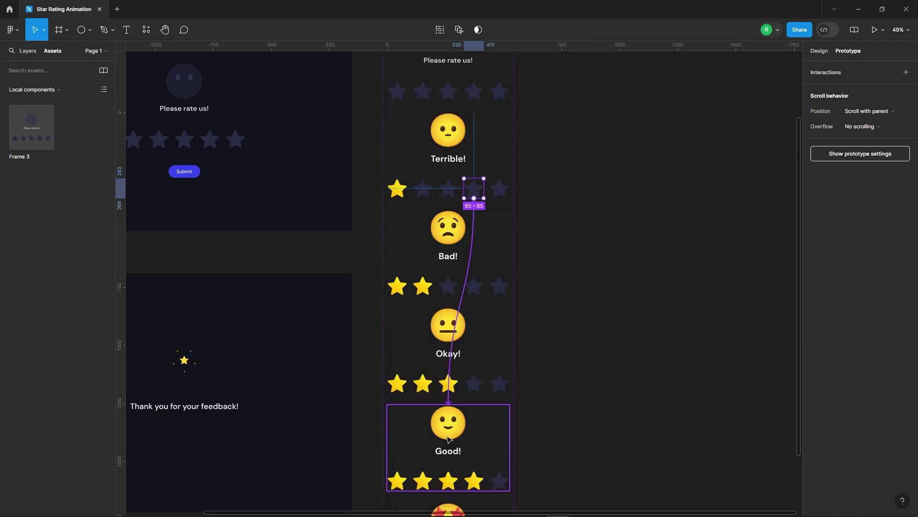
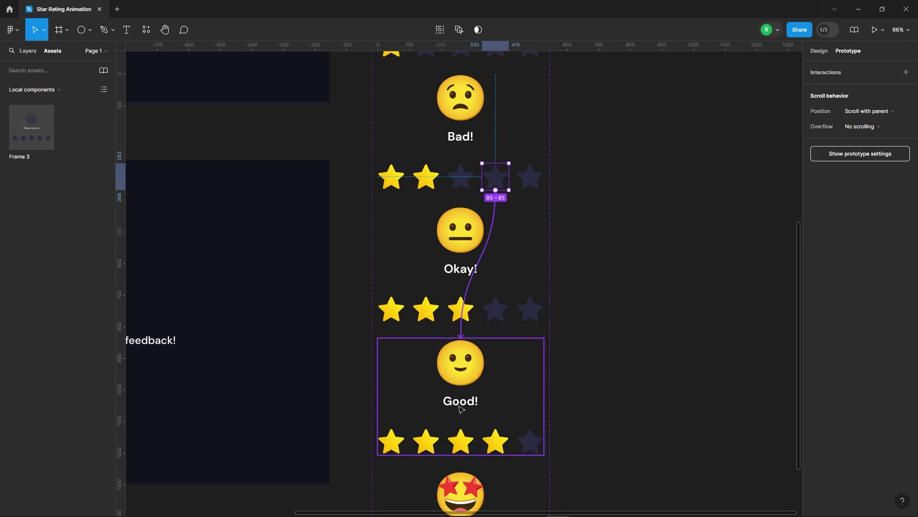
- Connect the Bad! variant's fifth star to the Great! variant (Variant6) on click
click(530, 176)
scroll(597, 190, down, 2)
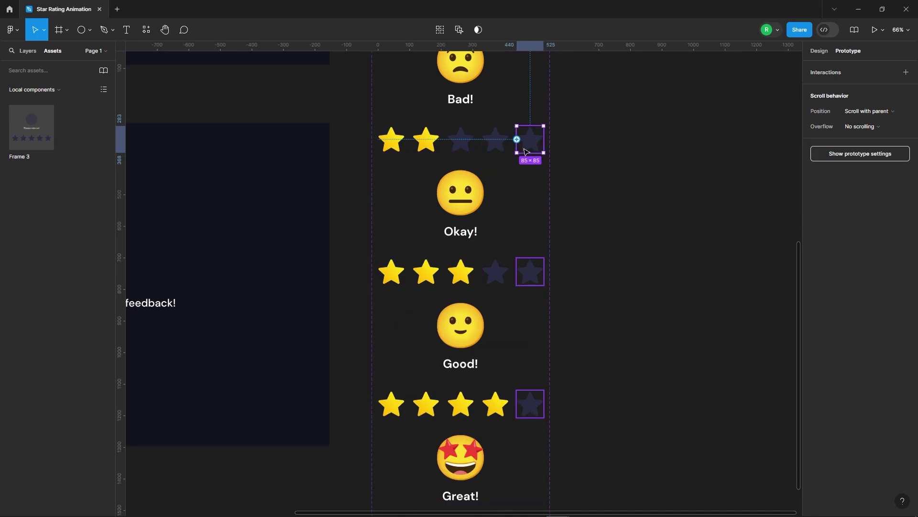
drag(530, 153, 461, 434)
scroll(609, 313, down, 2)
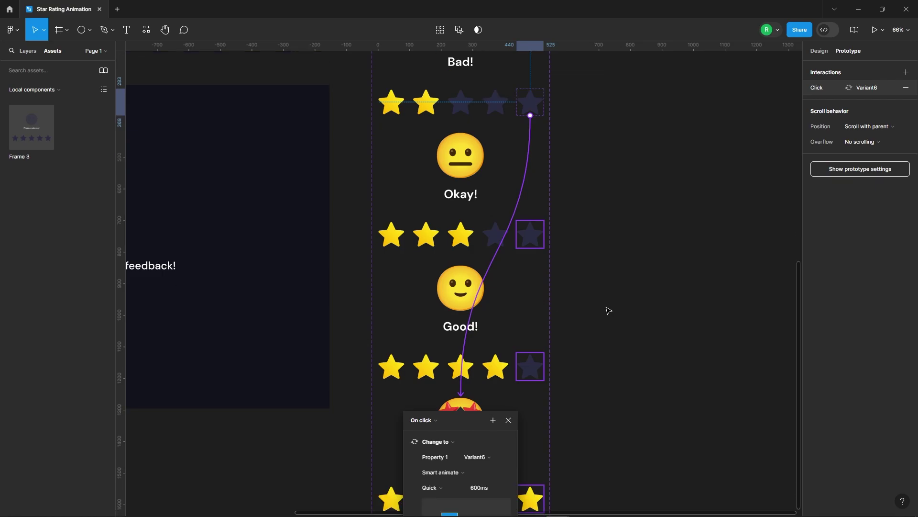
click(609, 310)
- Connect the Okay! variant's first star to the Terrible! variant (Variant2) and its second star to the Bad! variant on click
click(379, 189)
scroll(410, 234, down, 1)
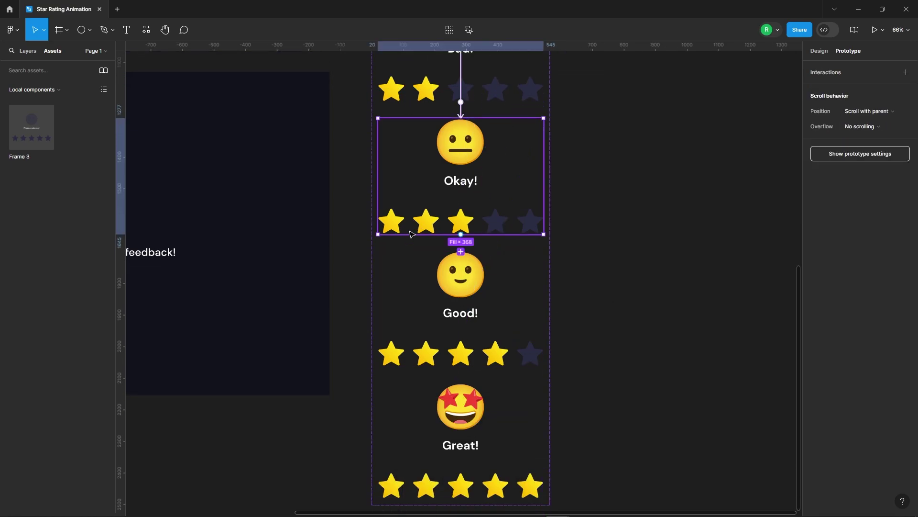
click(392, 221)
scroll(392, 224, down, 3)
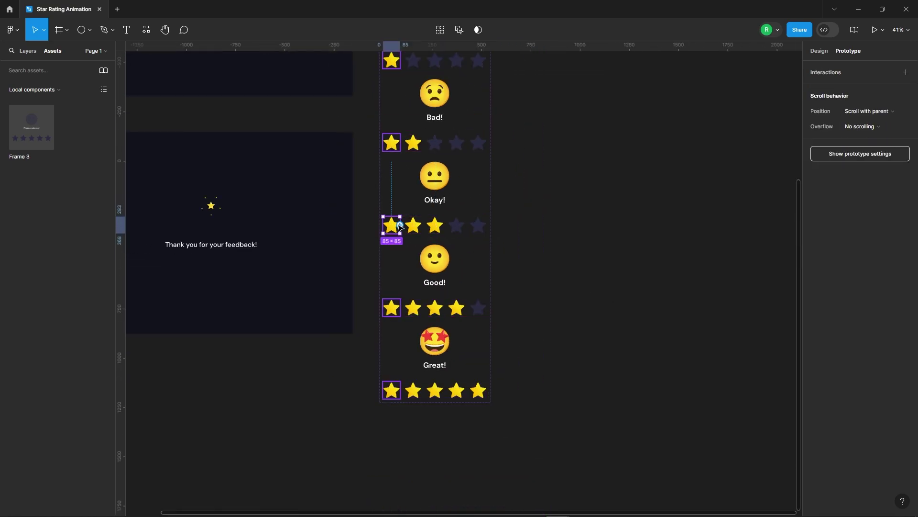
drag(400, 224, 420, 129)
scroll(419, 128, up, 3)
click(483, 179)
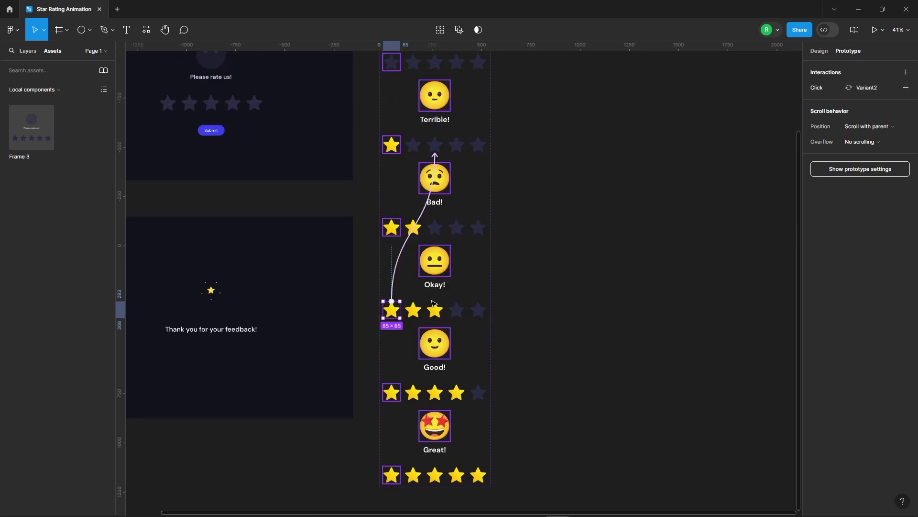
click(419, 310)
drag(413, 301, 433, 226)
click(483, 260)
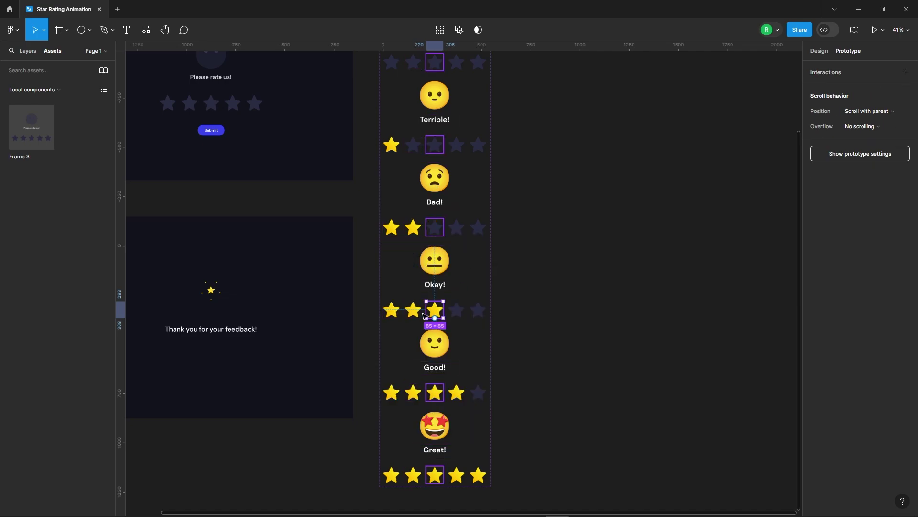
- Connect the Okay! variant's fourth star to the Good! variant (Variant5) and its fifth star to the Great! variant on click
click(451, 315)
drag(455, 344, 455, 354)
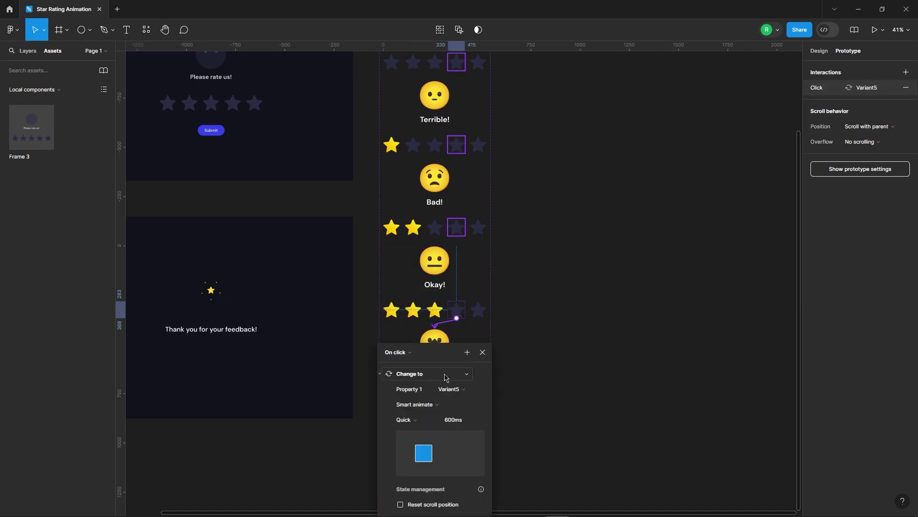
click(484, 350)
click(478, 311)
scroll(467, 292, down, 1)
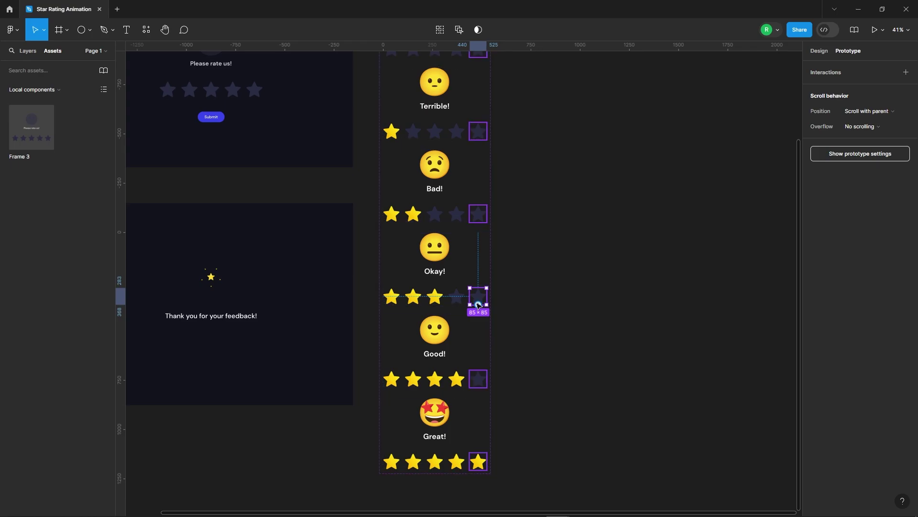
drag(478, 304, 436, 420)
click(389, 356)
- Connect the Good! variant's first star to the Terrible! variant (Variant2) and its second star to the Bad! variant (Variant3) on click
scroll(388, 356, down, 1)
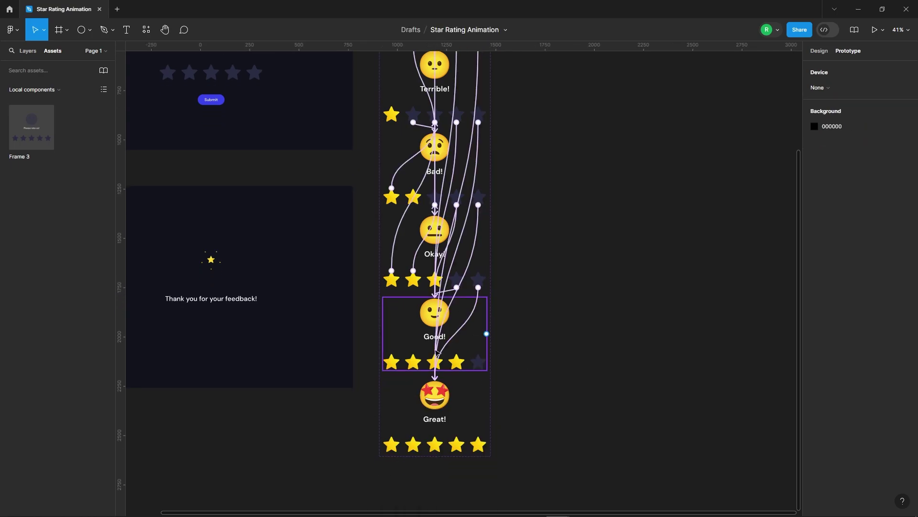
scroll(385, 326, up, 5)
click(385, 327)
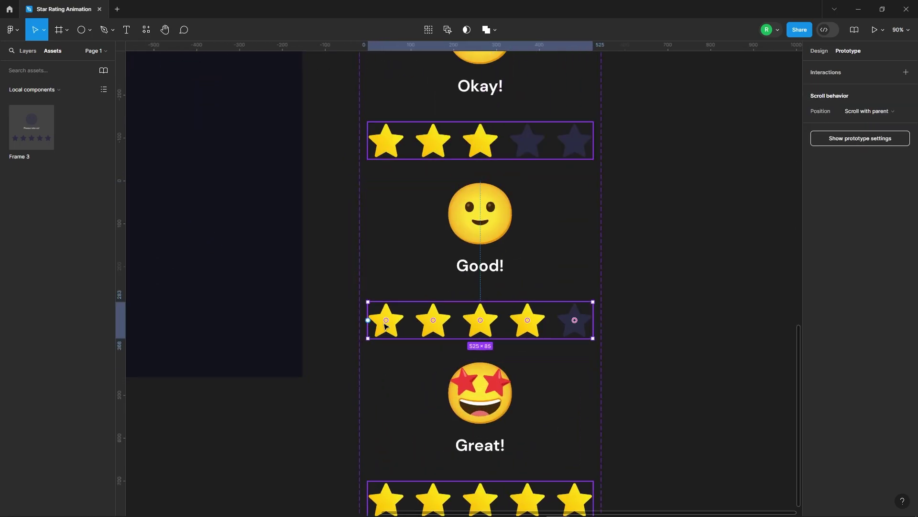
click(385, 327)
scroll(385, 330, down, 3)
drag(385, 335, 410, 123)
scroll(414, 335, down, 3)
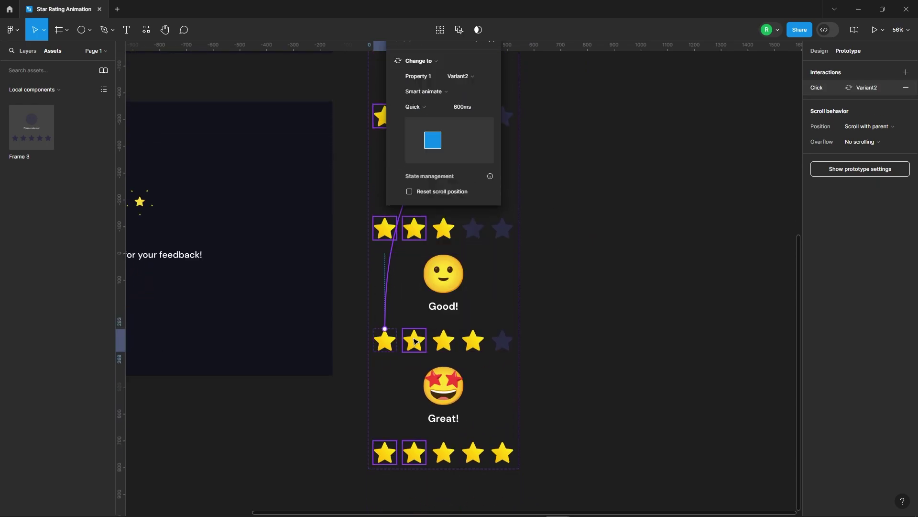
click(414, 338)
scroll(426, 326, down, 2)
drag(416, 337, 429, 208)
click(482, 252)
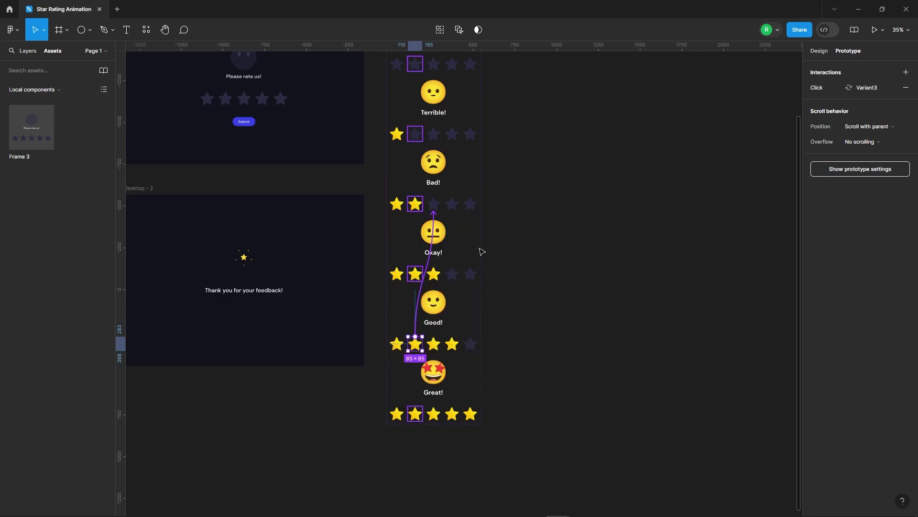
- Connect the Good! variant's third star to the Okay! variant (Variant4) and its fifth star to the Great! variant (Variant6) on click
click(433, 341)
drag(433, 338, 469, 284)
click(481, 305)
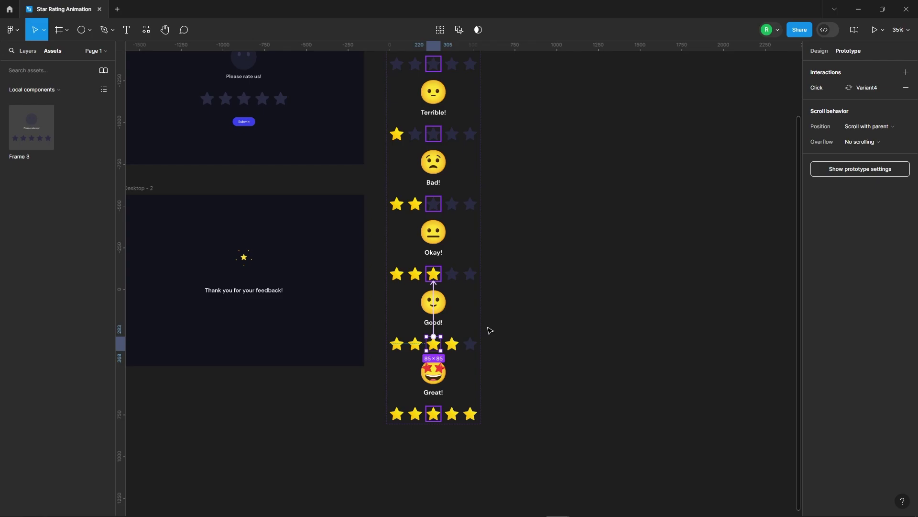
click(451, 343)
click(468, 345)
drag(478, 344, 431, 382)
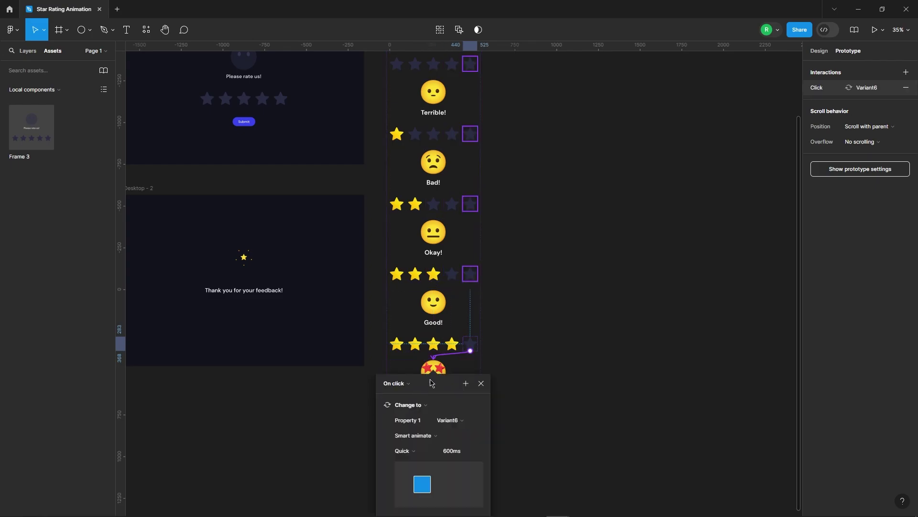
click(481, 384)
- Connect the Great! variant's first star to the Terrible! variant (Variant2) and its second star to the Bad! variant (Variant3) on click
scroll(419, 362, down, 1)
scroll(419, 362, up, 3)
click(396, 361)
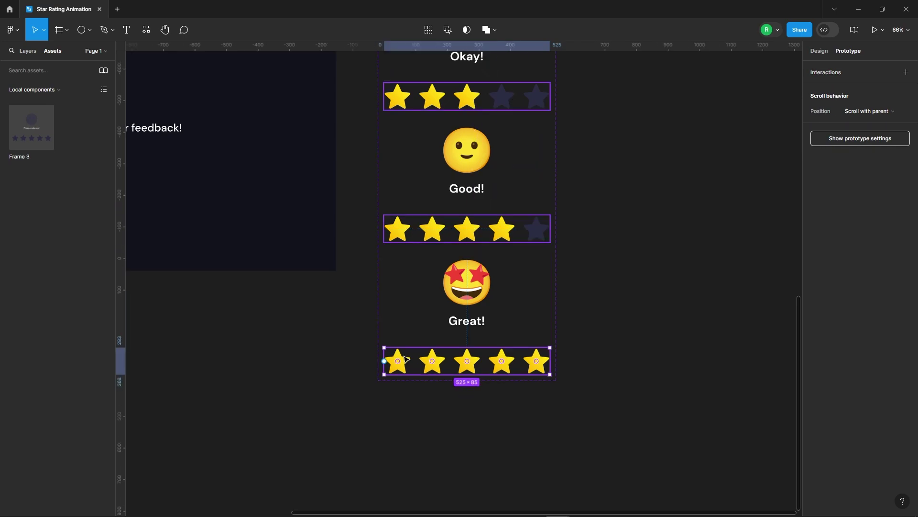
scroll(395, 360, down, 4)
click(389, 399)
drag(389, 394, 416, 172)
click(402, 399)
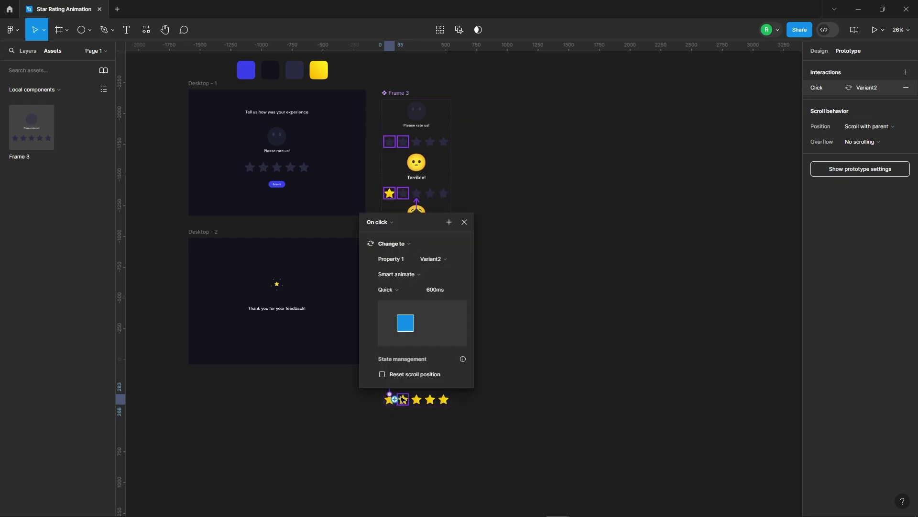
drag(403, 395, 446, 249)
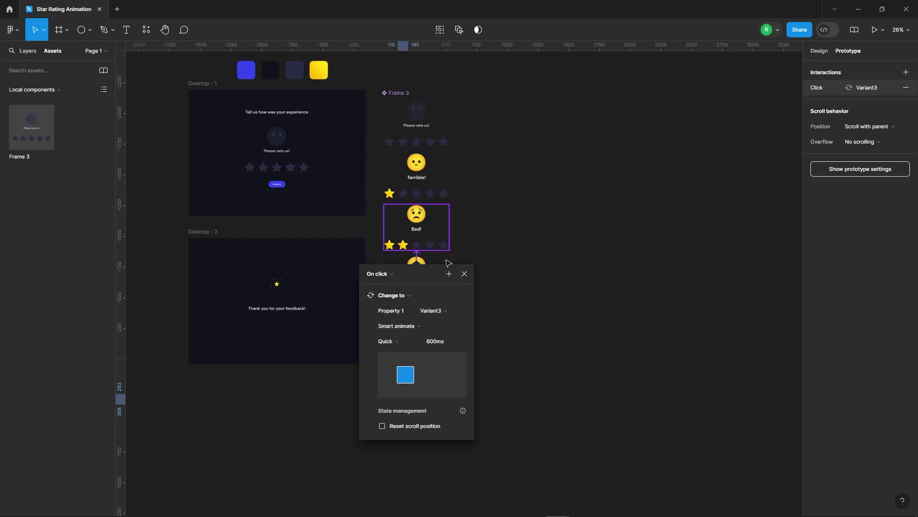
click(463, 270)
- Connect the Great! variant's third star to the Okay! variant (Variant4) and its fourth star to the Good! variant (Variant5) on click
click(416, 399)
drag(424, 399, 427, 289)
click(465, 326)
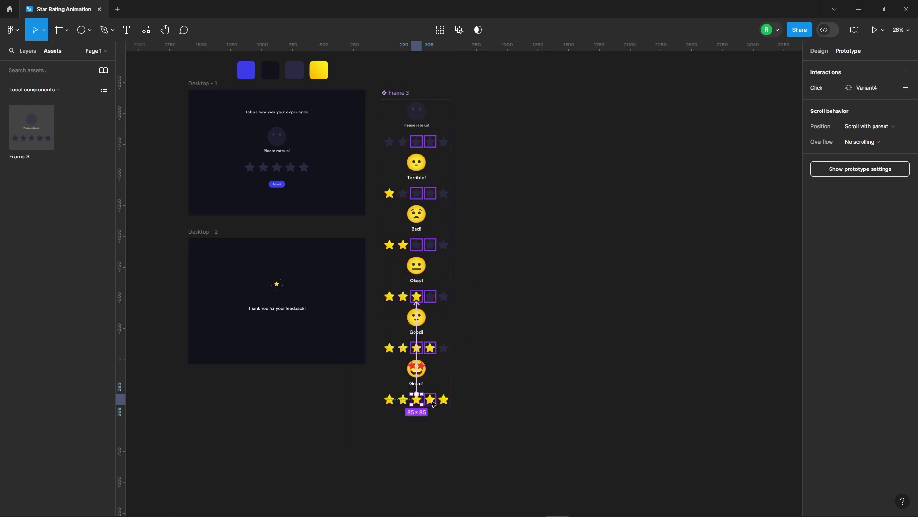
click(430, 399)
drag(430, 395, 428, 339)
click(465, 377)
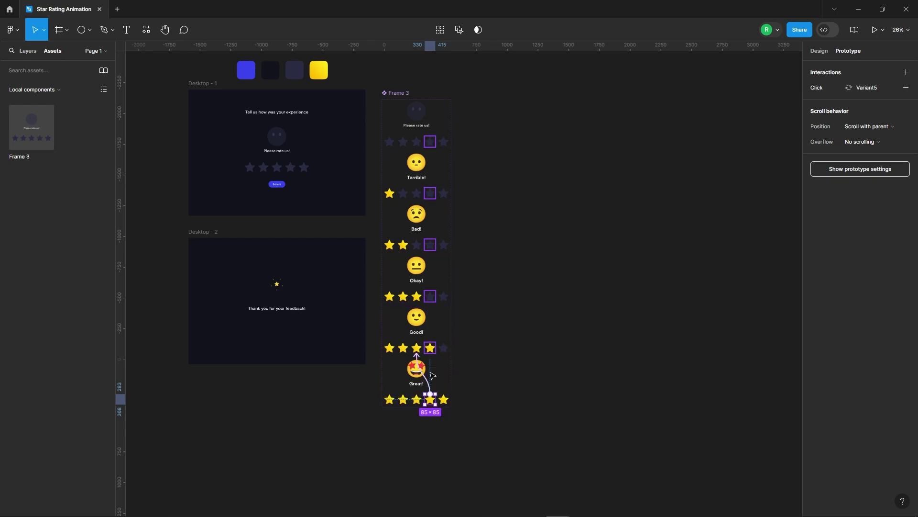
click(498, 379)
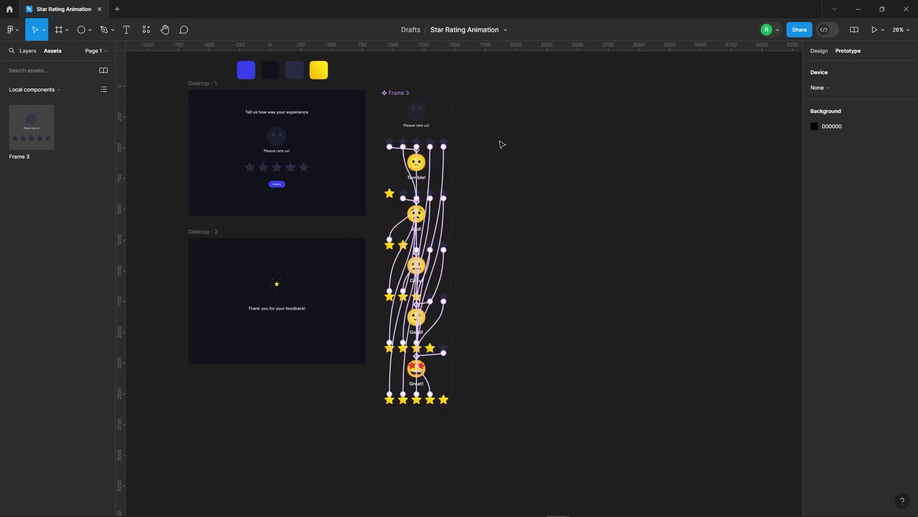
- In prototype mode, connect the Submit button on Desktop - 1 to the Desktop - 2 frame with an On click Navigate to interaction
click(819, 50)
scroll(670, 223, left, 5)
scroll(671, 224, up, 3)
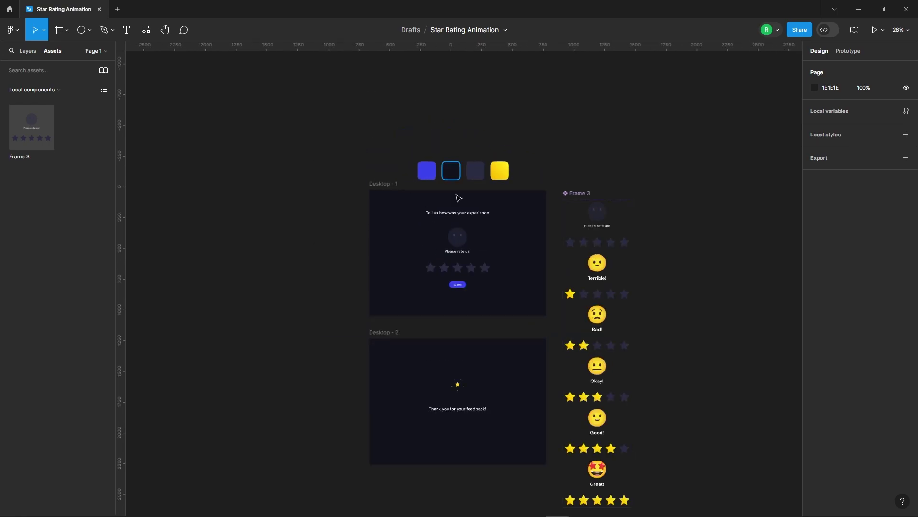
scroll(464, 306, up, 3)
click(451, 267)
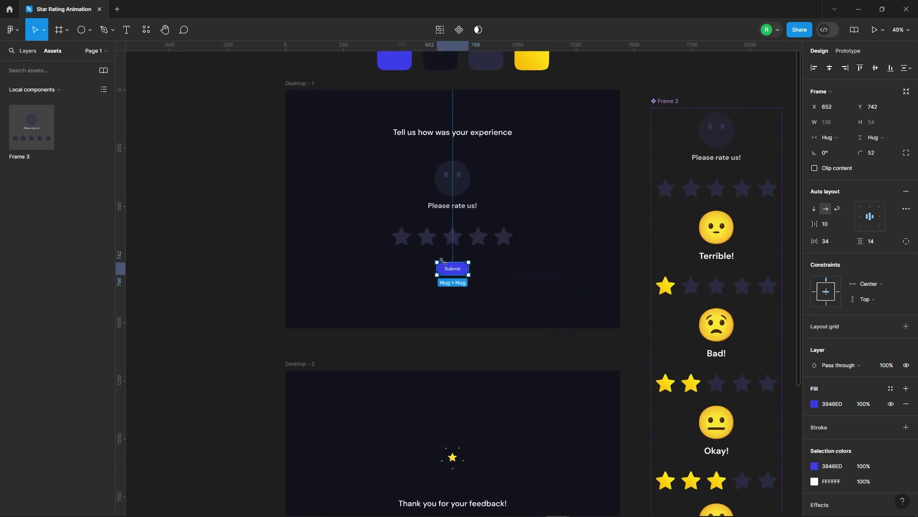
scroll(367, 259, down, 1)
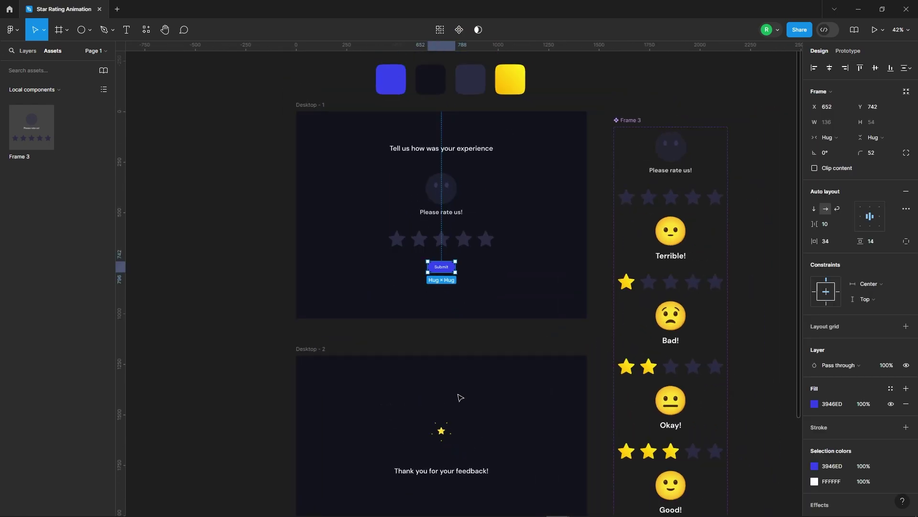
click(848, 51)
scroll(426, 269, down, 1)
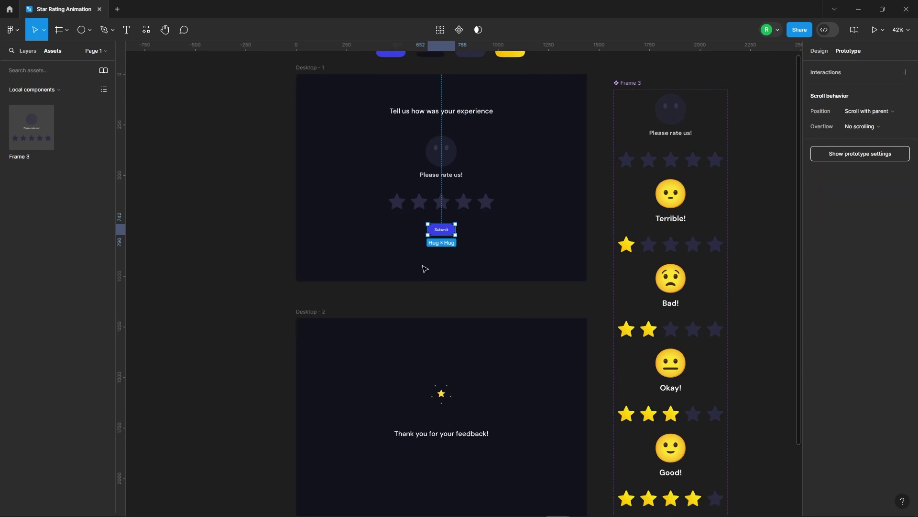
drag(441, 235, 455, 387)
- Set the Submit interaction's smart animate curve to Ease out
scroll(377, 233, down, 3)
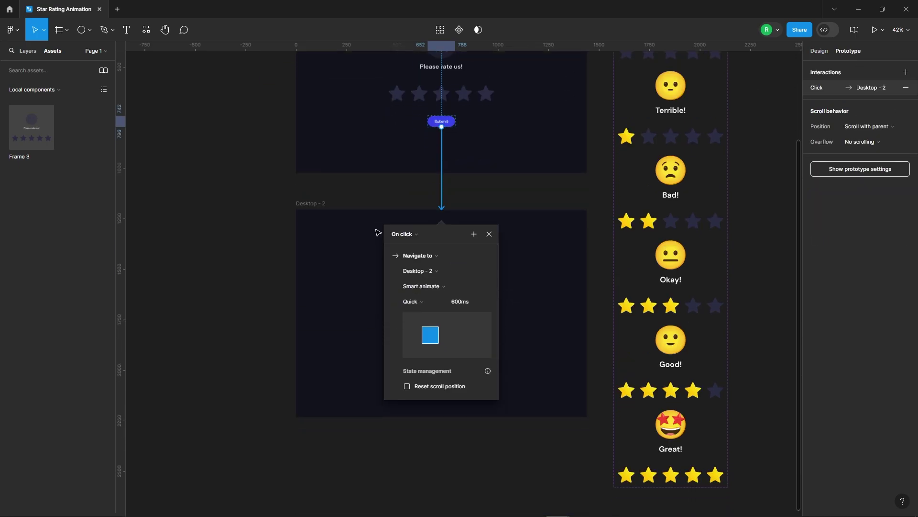
click(417, 300)
click(421, 215)
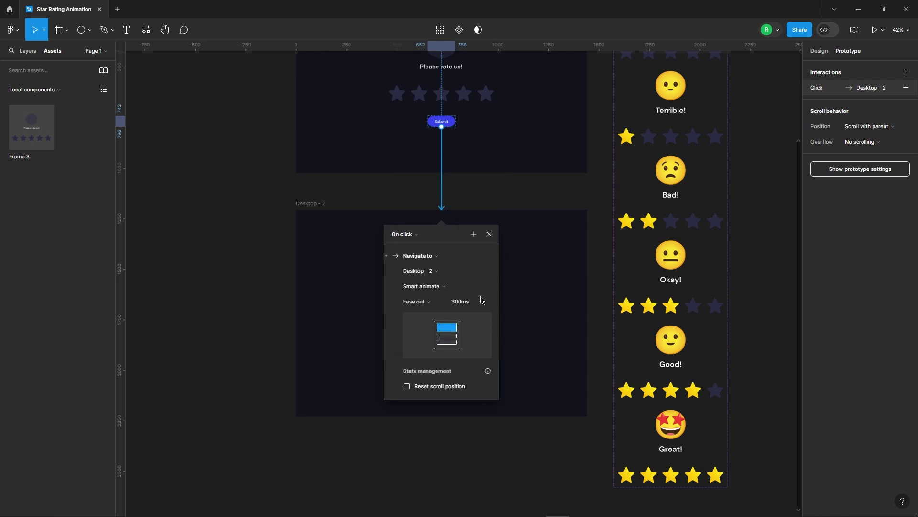
- Confirm the Submit interaction's smart animate duration at 300 ms and close its interaction settings
click(476, 305)
key(Return)
click(489, 234)
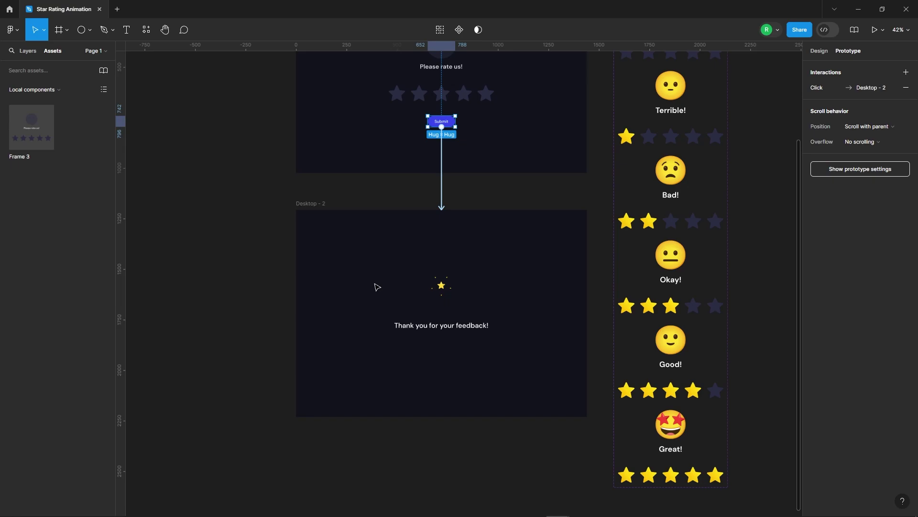
- Launch the Flow 1 prototype preview from the Desktop - 1 frame and open it in its own tab
click(225, 255)
scroll(267, 309, up, 4)
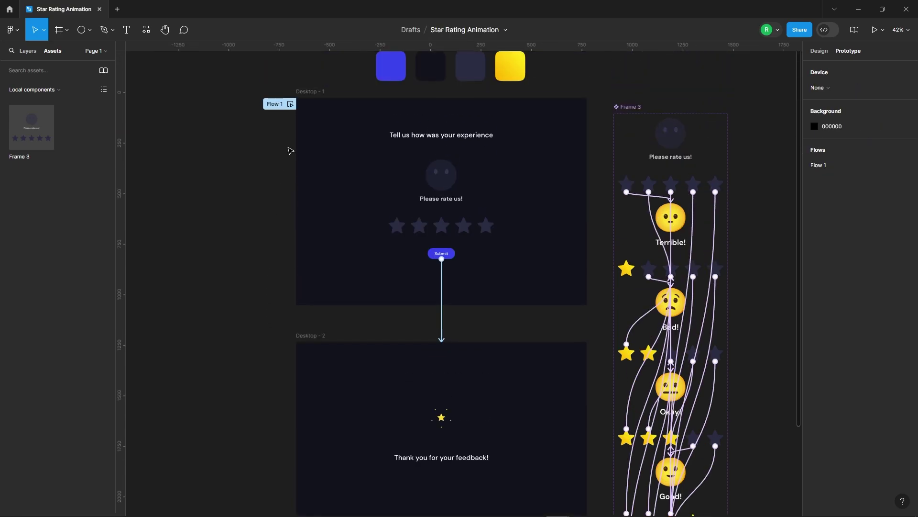
click(290, 104)
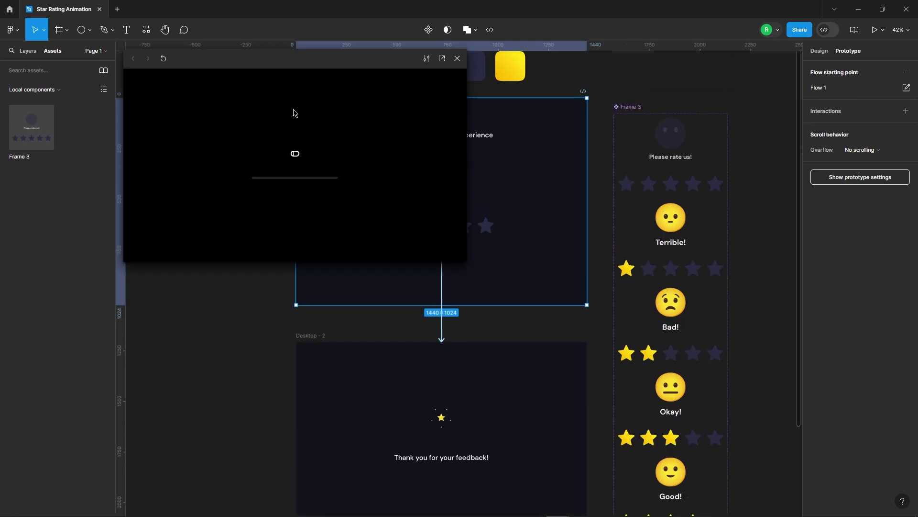
click(442, 59)
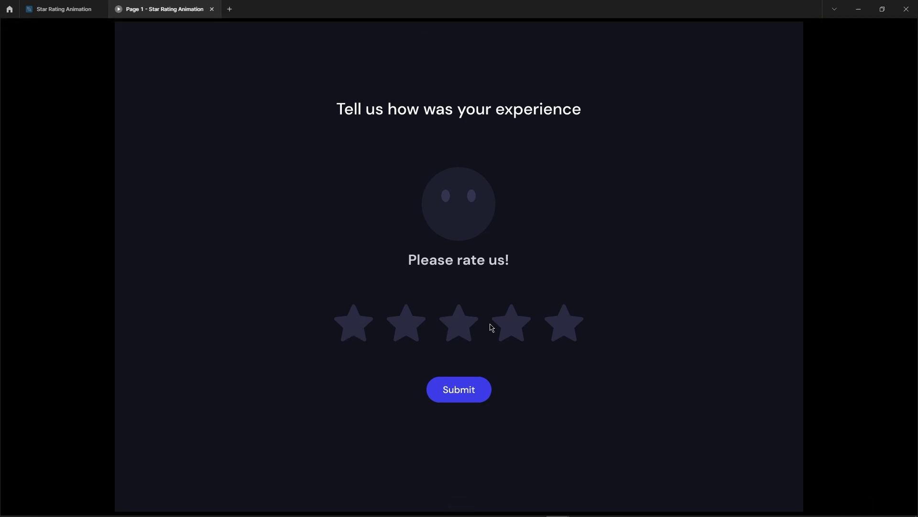
- Test each rating in the prototype by choosing five, two, three, four and one stars in turn
click(563, 331)
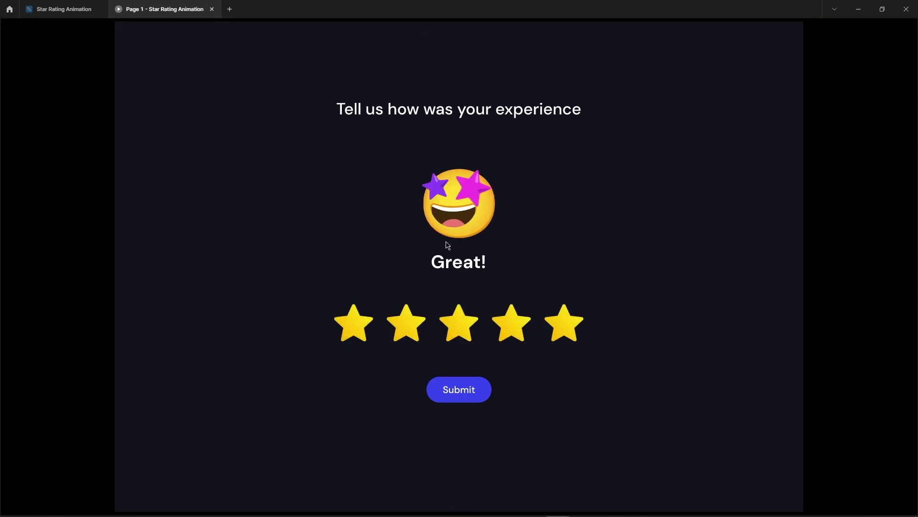
click(402, 331)
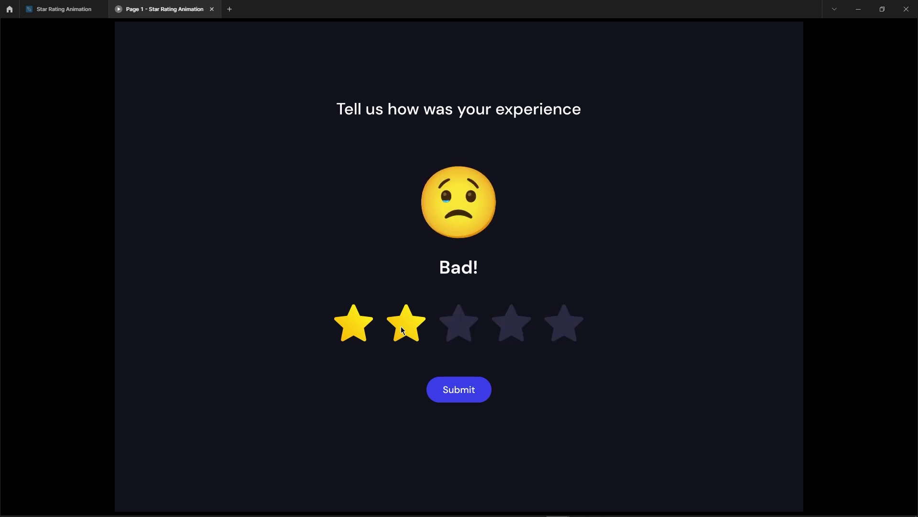
click(456, 334)
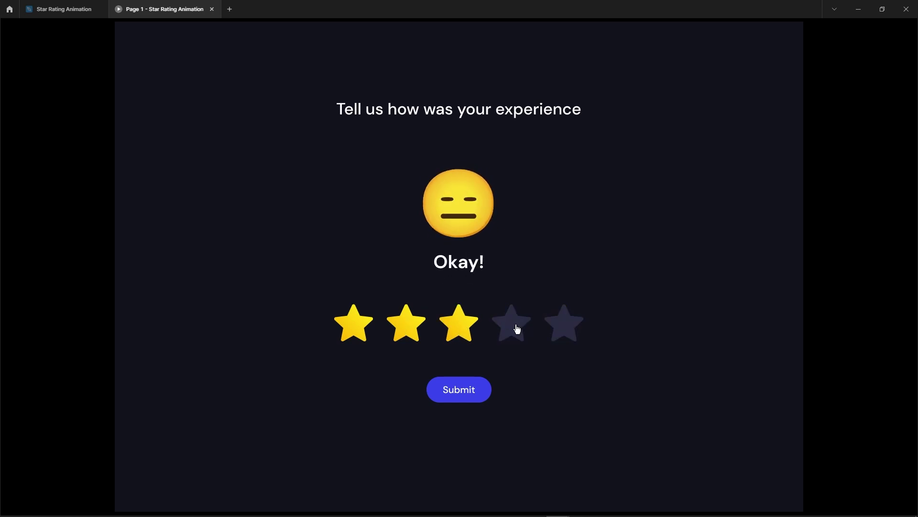
click(516, 328)
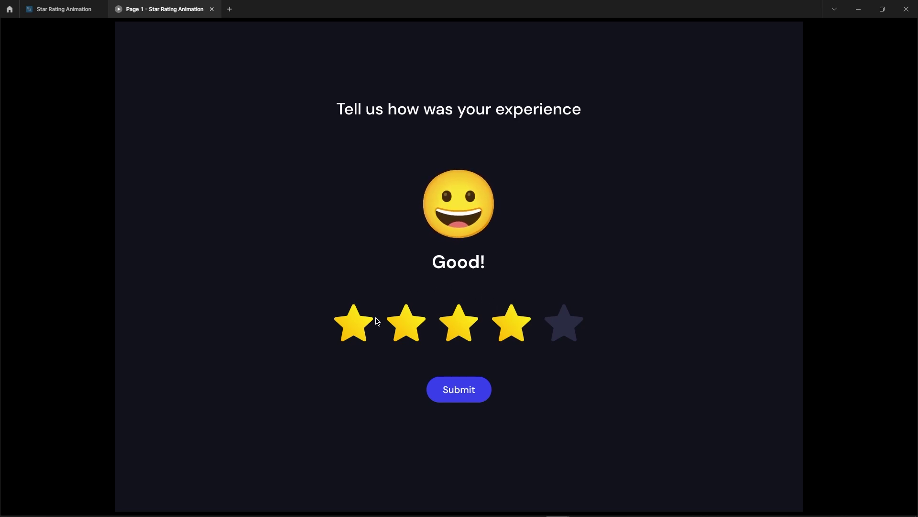
click(361, 332)
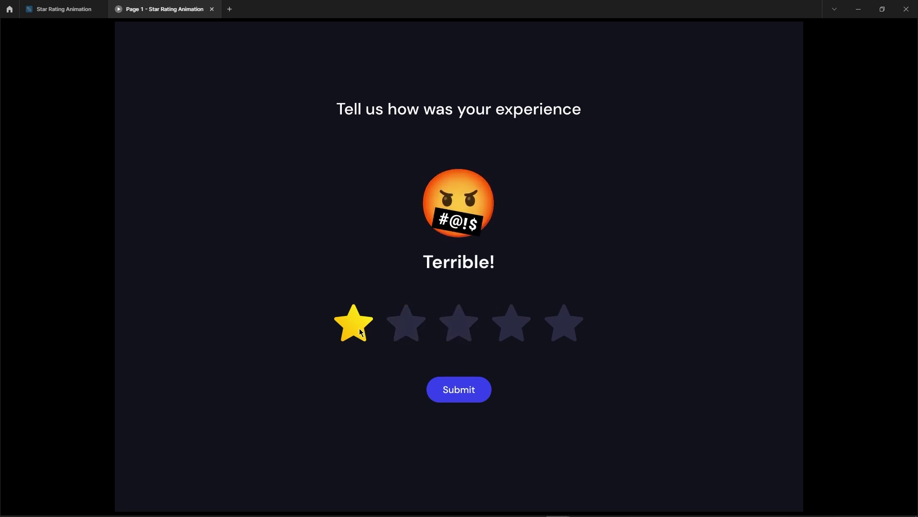
- Switch the prototype's rating to five, two and finally four stars, and submit the four-star rating
click(568, 328)
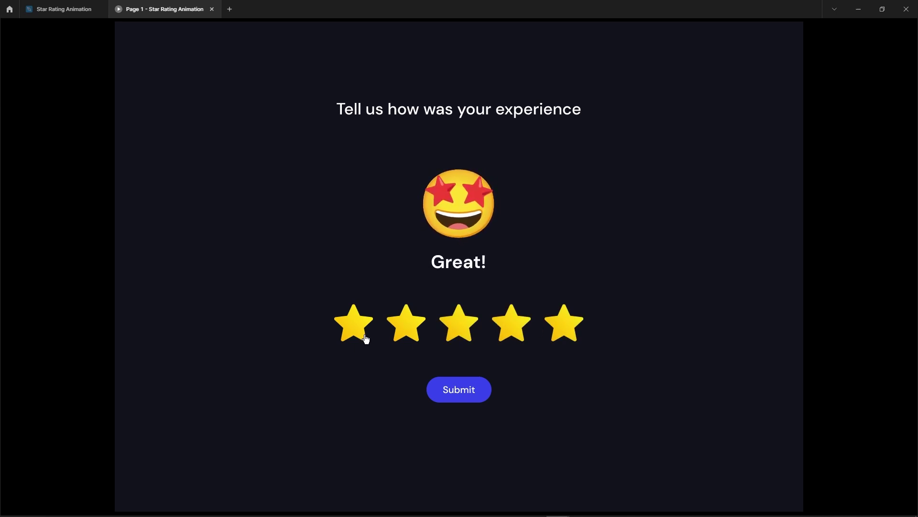
click(402, 325)
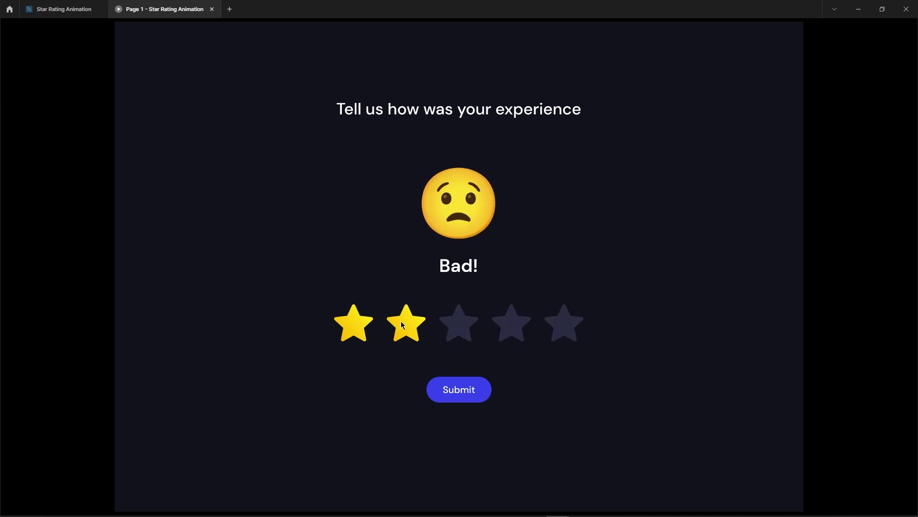
click(510, 335)
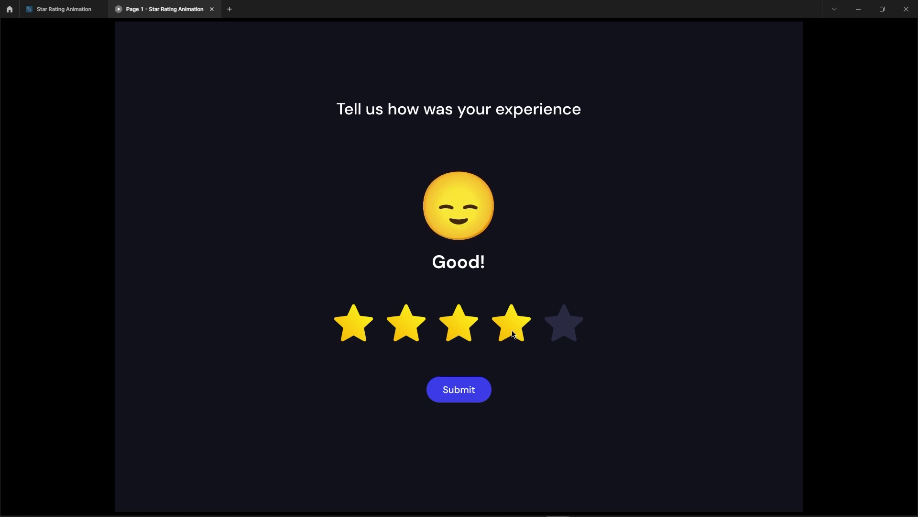
click(472, 390)
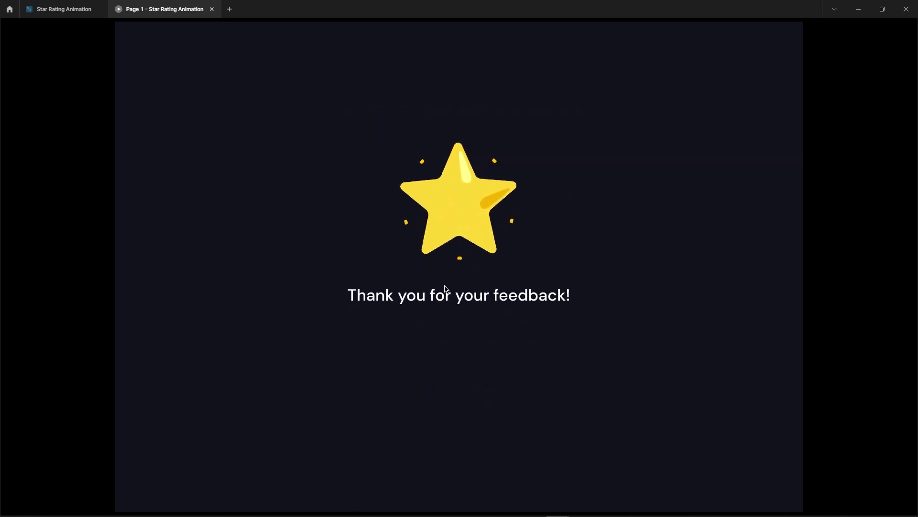